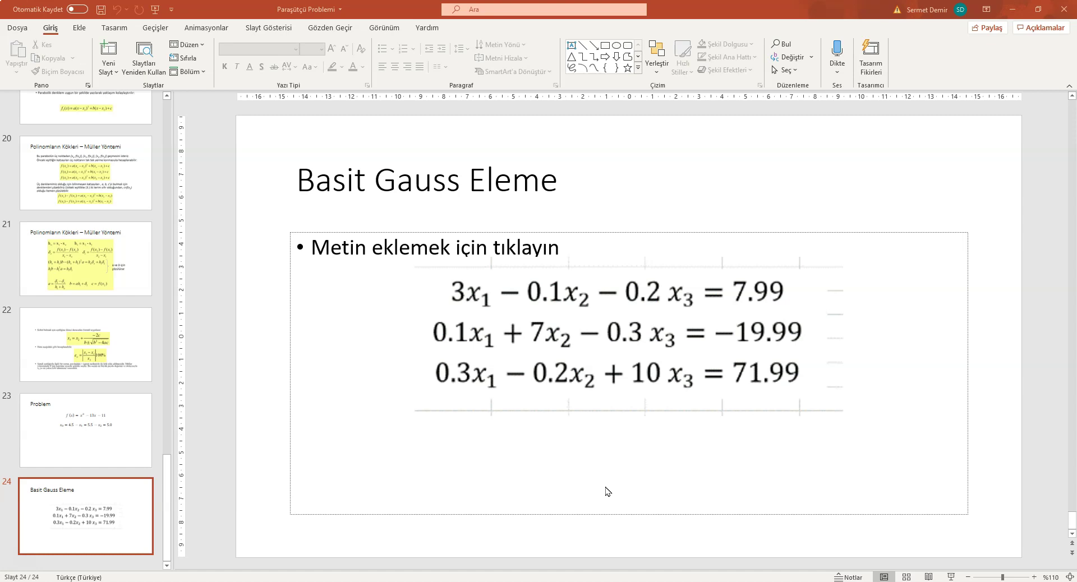
Present the Basit Gauss Eleme slide full-screen with the pointer set to the pen.
click(593, 493)
scroll(118, 442, up, 2)
scroll(119, 441, up, 2)
scroll(119, 441, up, 1)
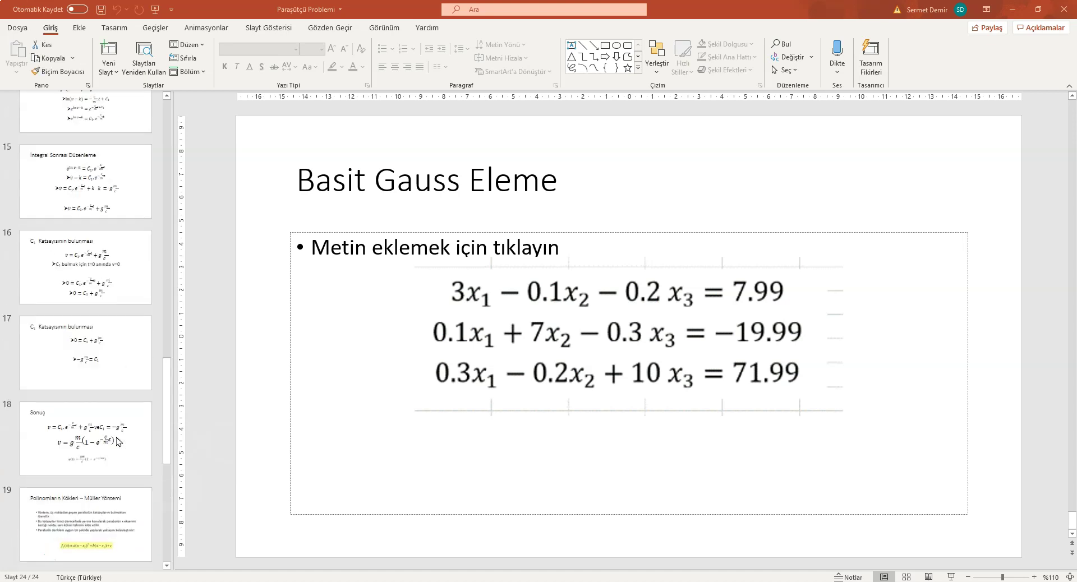
scroll(119, 442, down, 2)
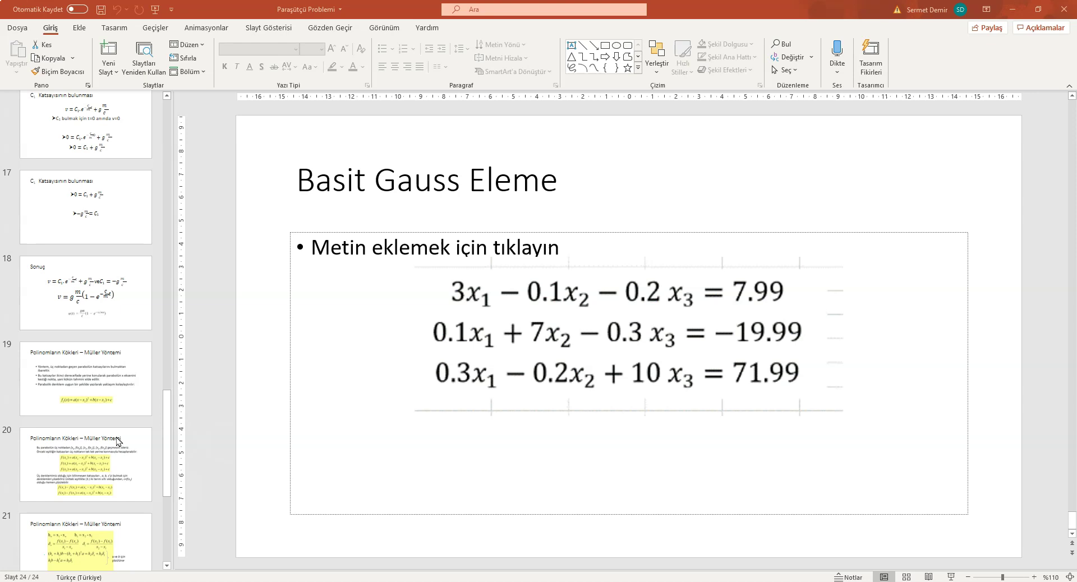
scroll(119, 441, down, 3)
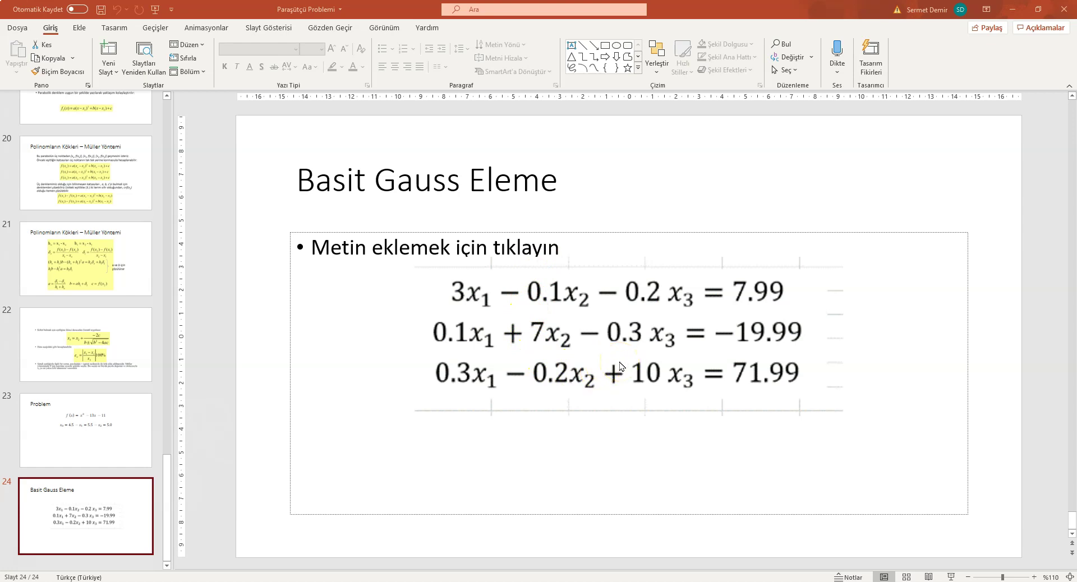
click(954, 578)
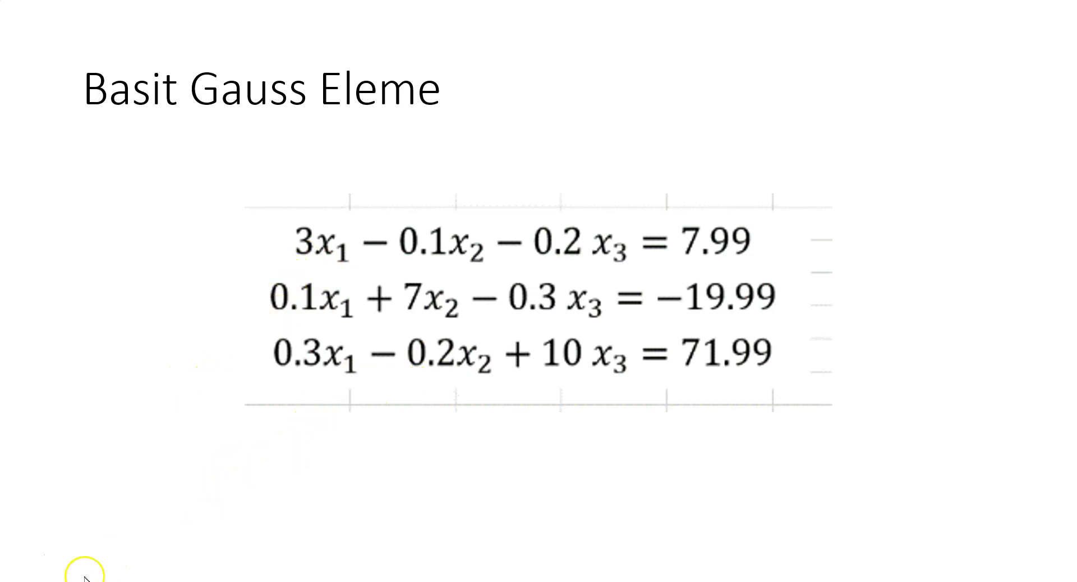
click(25, 558)
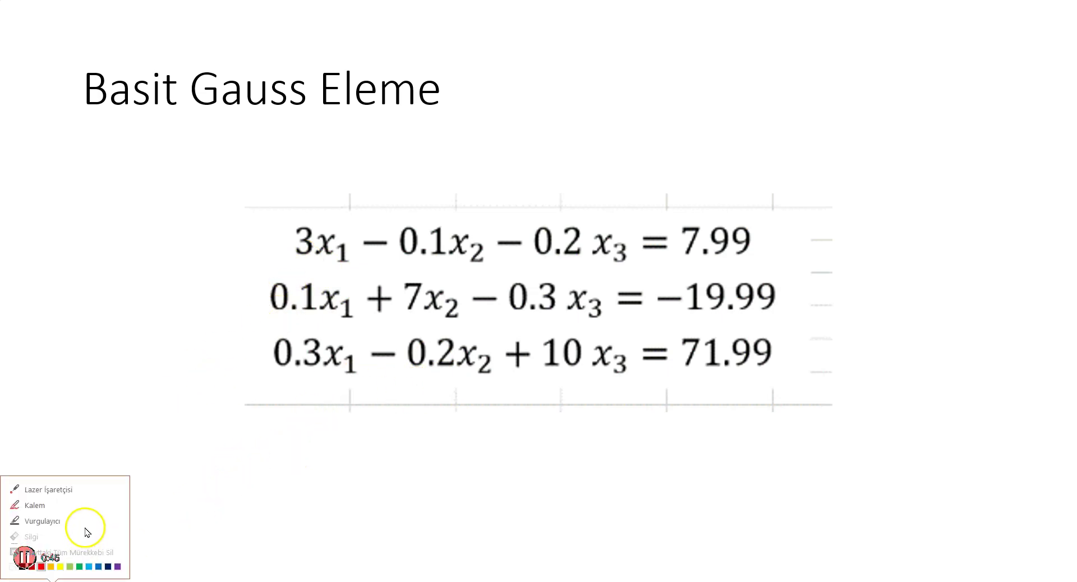
click(42, 505)
Ink 2x − 3y = 10 and x + y = 2 in red, multiply by 3, add, and cancel y.
mouse_move(622, 40)
mouse_down()
mouse_move(634, 59)
mouse_move(687, 59)
mouse_move(728, 80)
mouse_up()
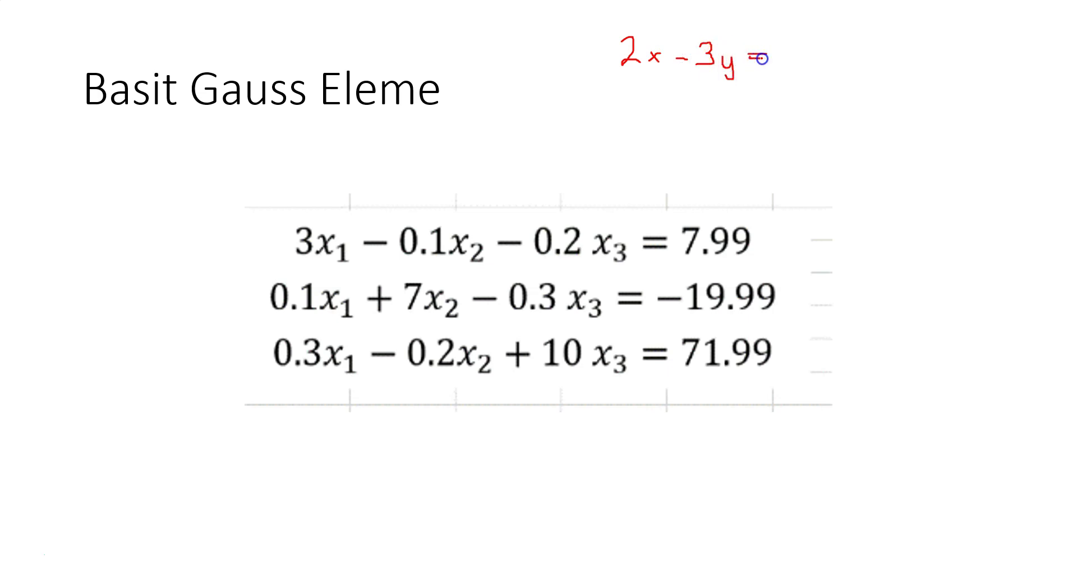
drag(803, 40, 800, 40)
mouse_move(645, 94)
mouse_down()
mouse_move(656, 103)
mouse_move(643, 105)
mouse_up()
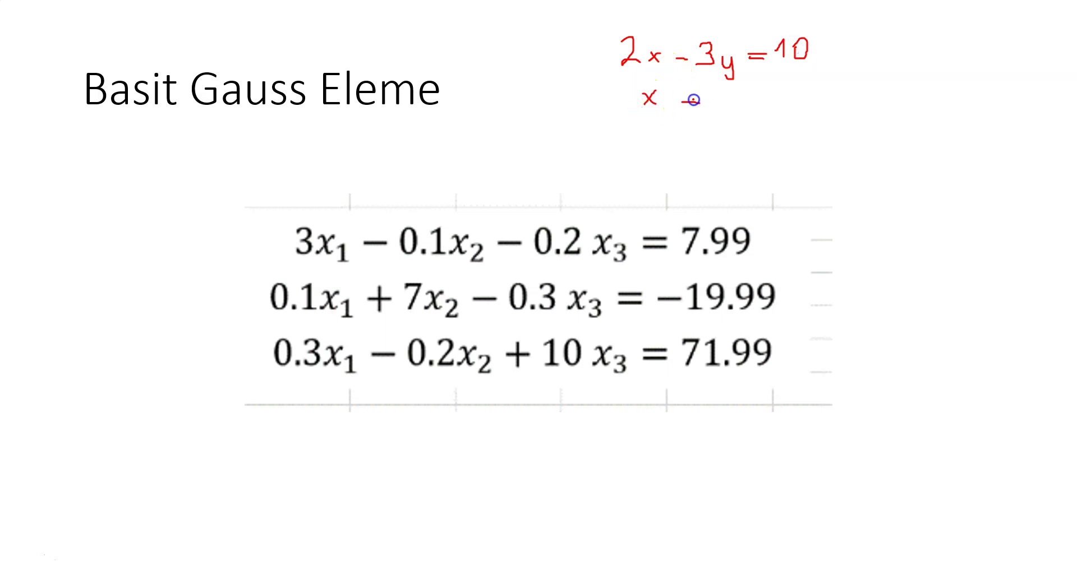
mouse_move(713, 105)
mouse_down()
mouse_move(713, 128)
mouse_move(788, 103)
mouse_up()
mouse_move(594, 75)
mouse_down()
mouse_move(579, 102)
mouse_move(558, 103)
mouse_up()
drag(546, 127, 809, 141)
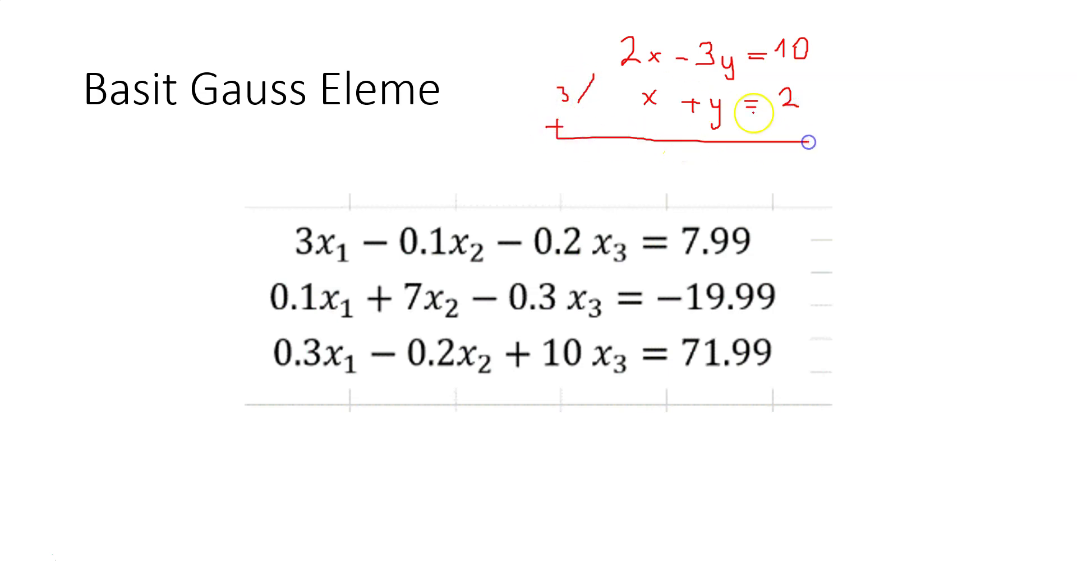
drag(727, 36, 692, 127)
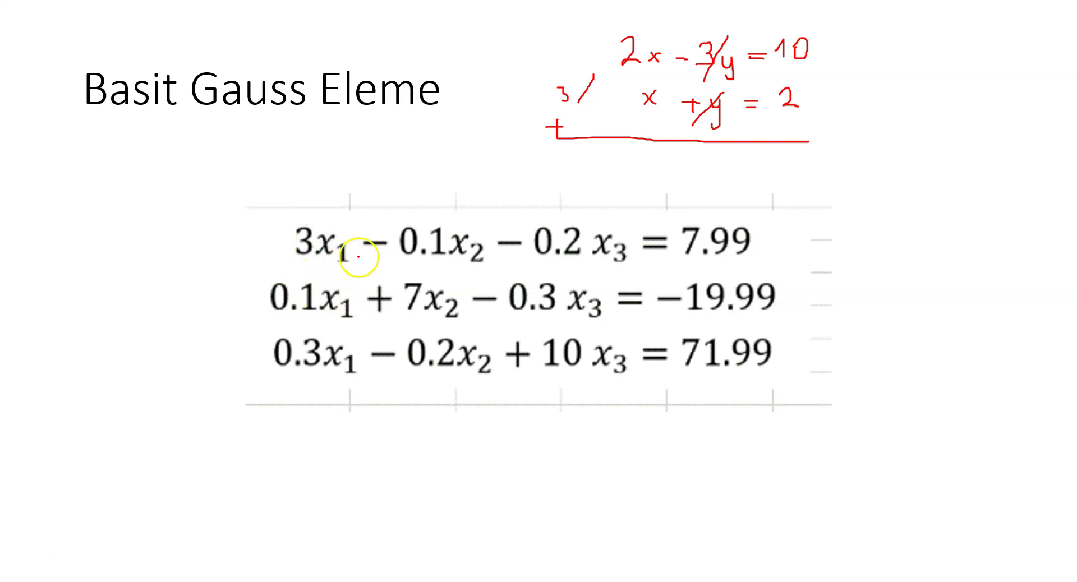
Outline the lower-left elimination triangle, then in black tick row three's terms and mark 71.99 over 10.
drag(303, 233, 602, 364)
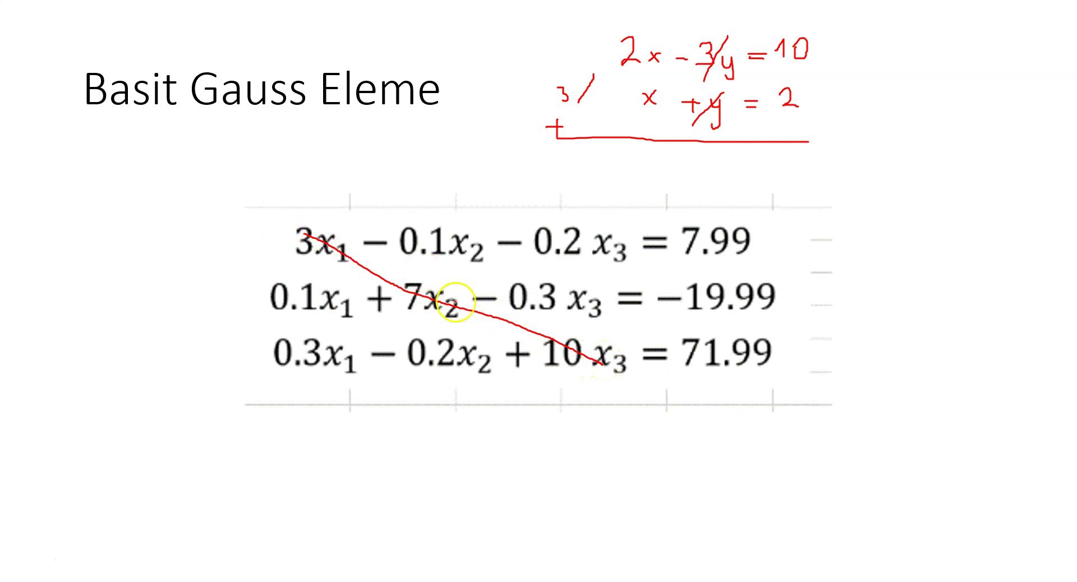
mouse_move(306, 292)
mouse_down()
mouse_move(307, 349)
mouse_move(416, 359)
mouse_move(314, 292)
mouse_up()
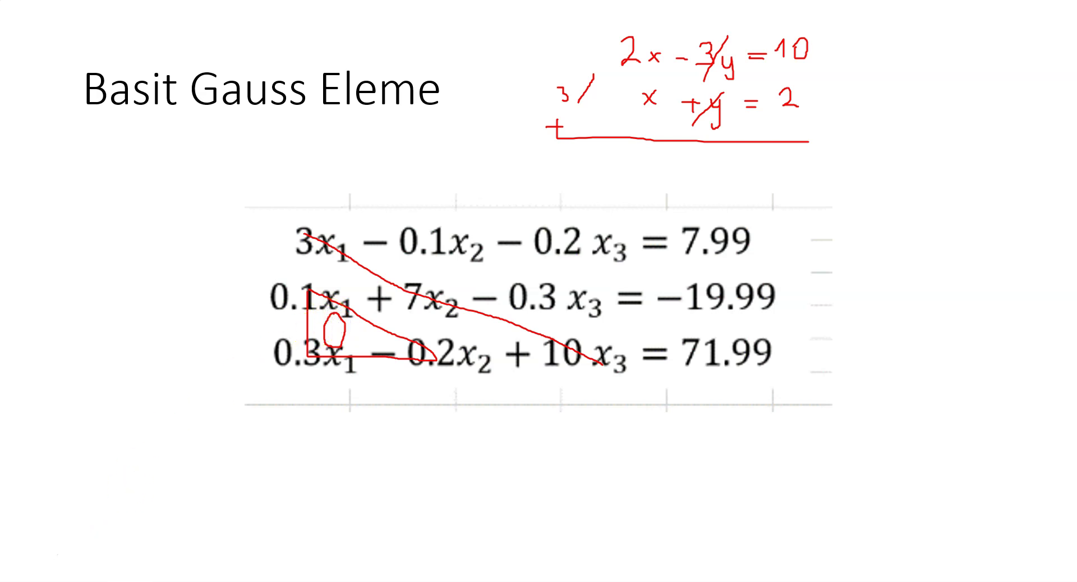
click(56, 566)
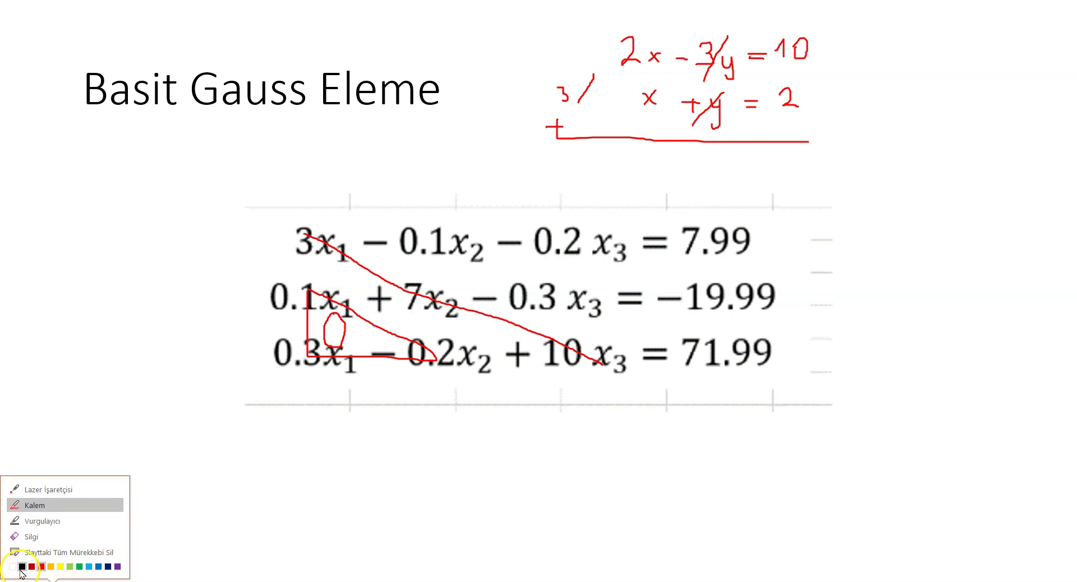
click(21, 567)
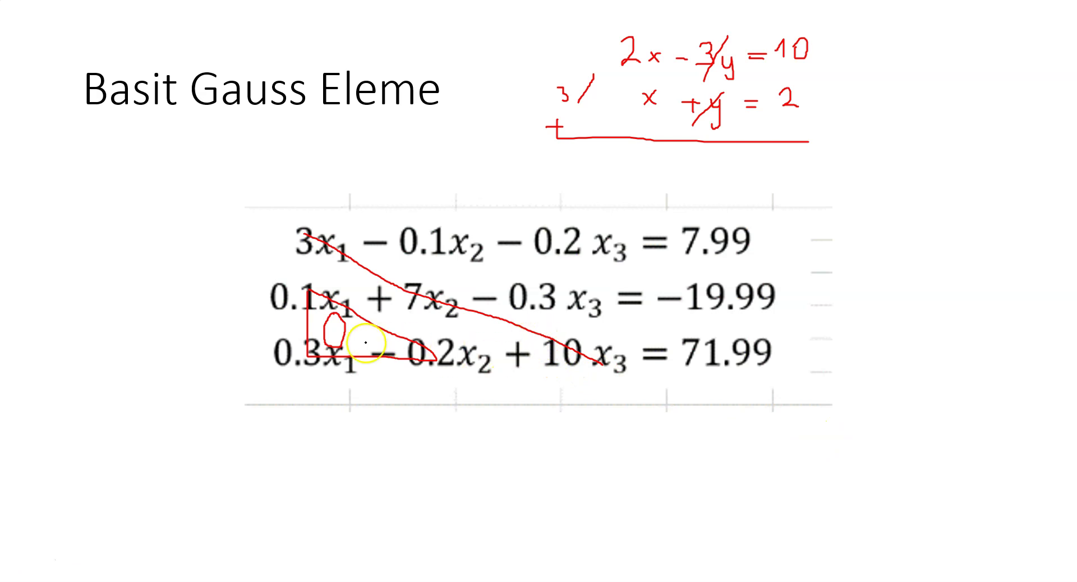
drag(313, 362, 345, 349)
drag(443, 370, 469, 346)
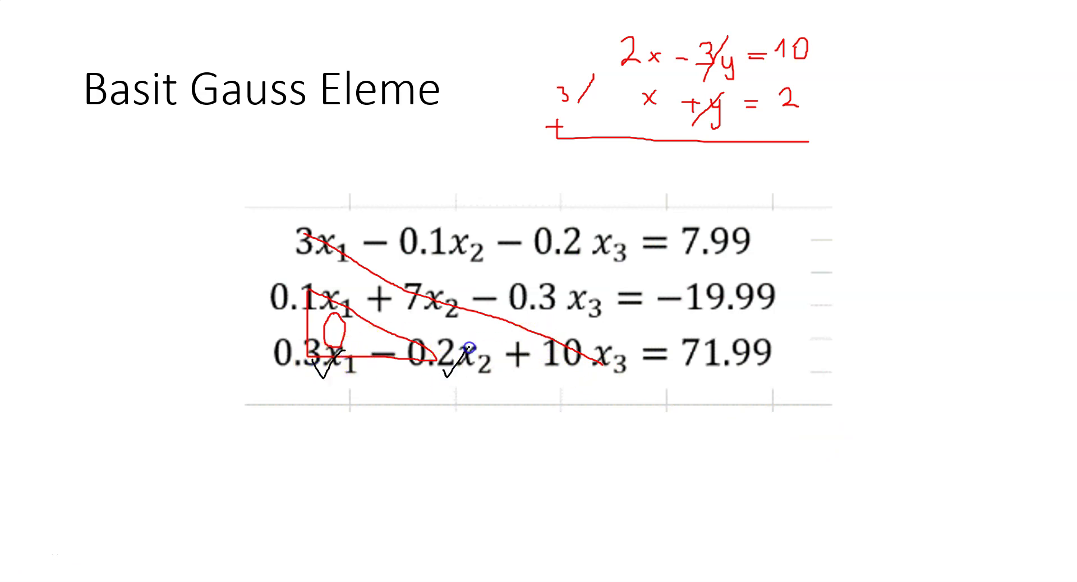
mouse_move(536, 335)
mouse_down()
mouse_move(634, 348)
mouse_move(559, 338)
mouse_up()
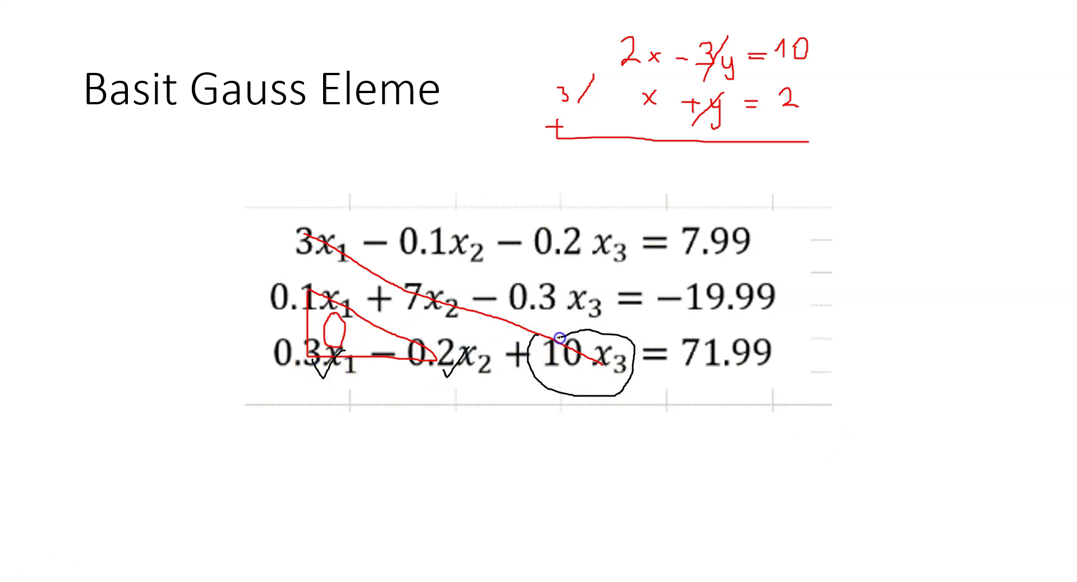
drag(691, 377, 759, 377)
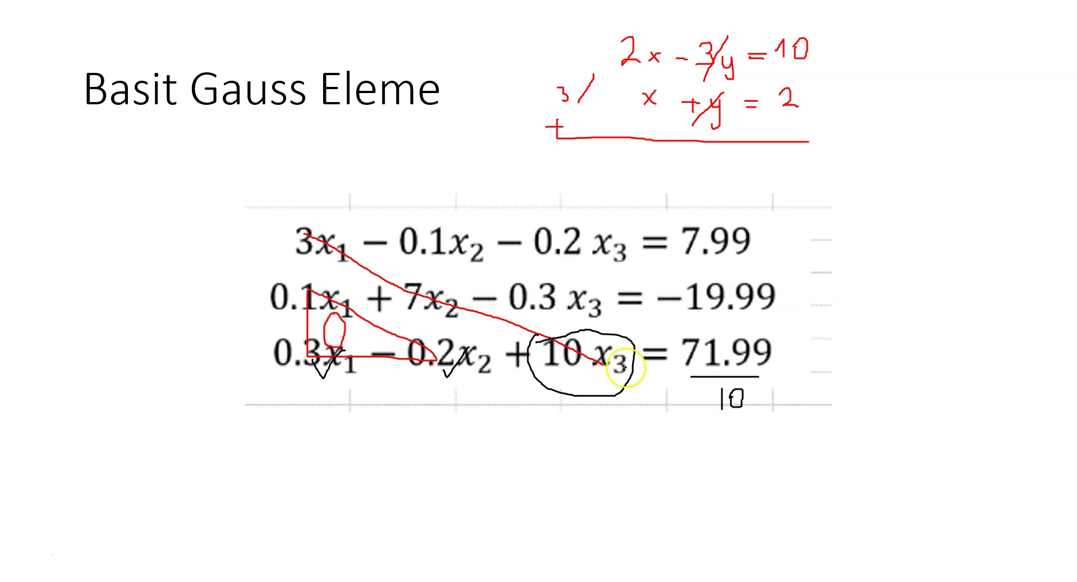
Label the x3, x2, x1 solving order beside the equations, then erase all ink.
drag(818, 365, 839, 393)
drag(286, 291, 309, 295)
drag(578, 293, 610, 280)
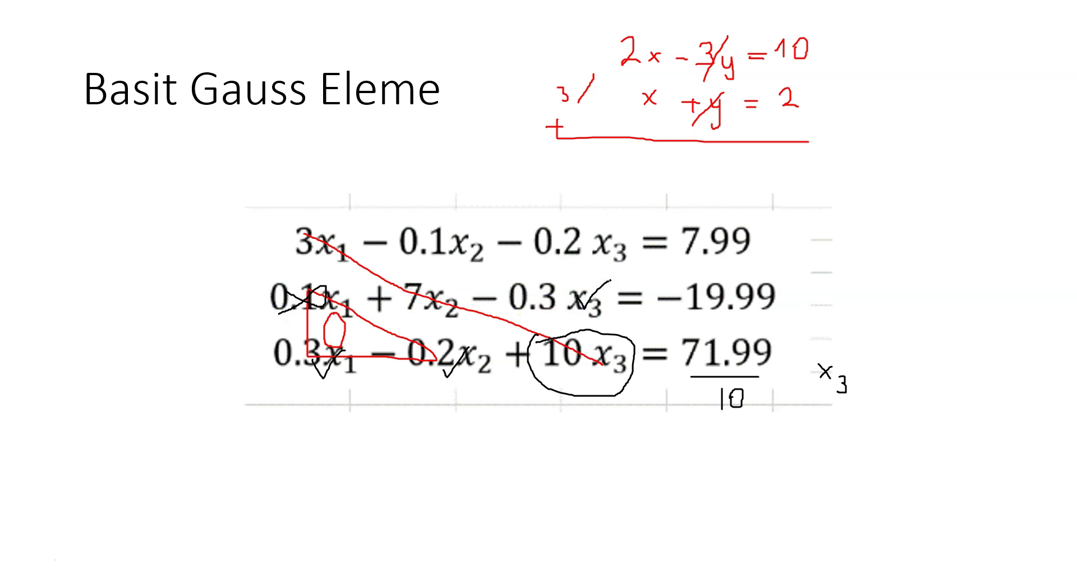
drag(605, 307, 675, 284)
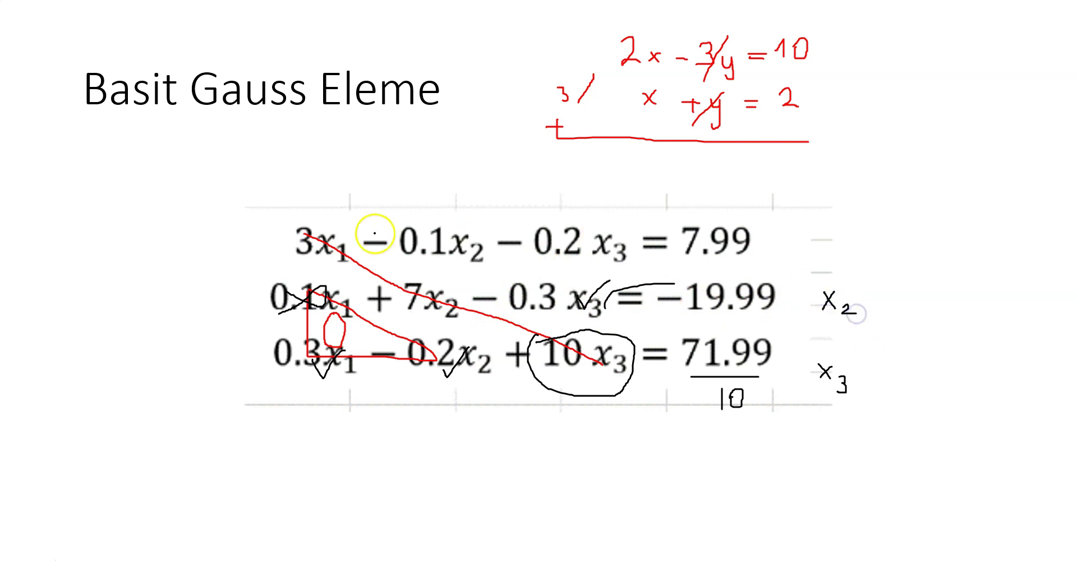
mouse_move(814, 241)
mouse_down()
mouse_move(816, 260)
mouse_move(849, 253)
mouse_up()
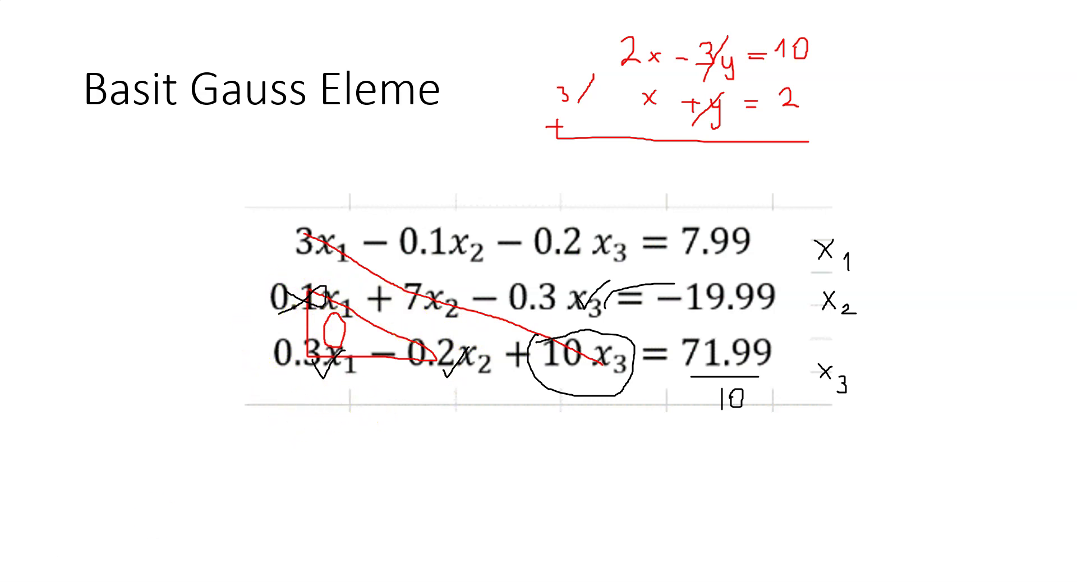
click(54, 574)
click(97, 555)
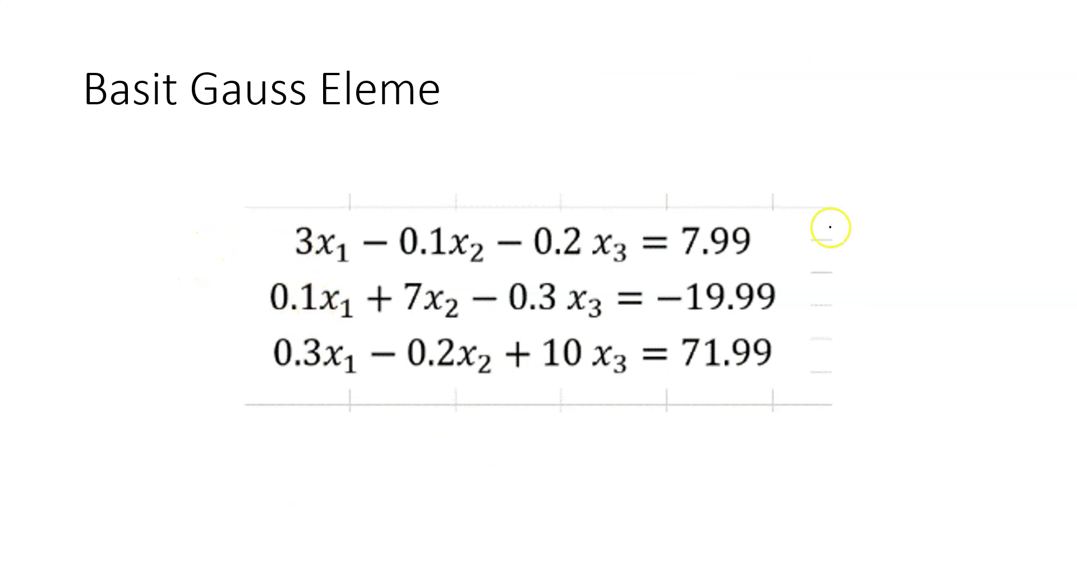
Number the equations, then in red draw a fraction line and underline 0.1 and 0.2 in equation one.
click(792, 239)
drag(792, 287, 794, 303)
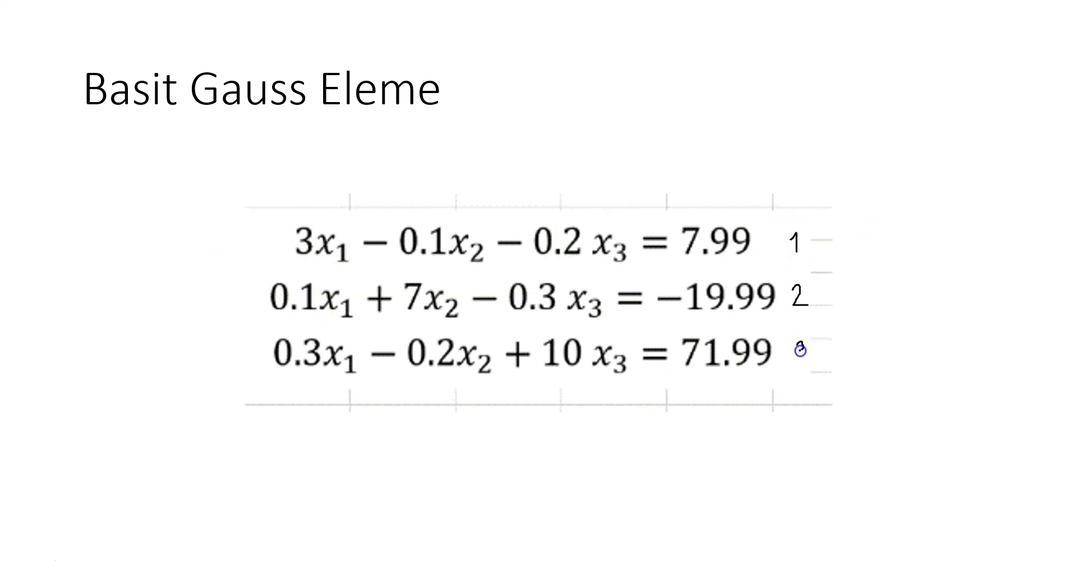
click(54, 577)
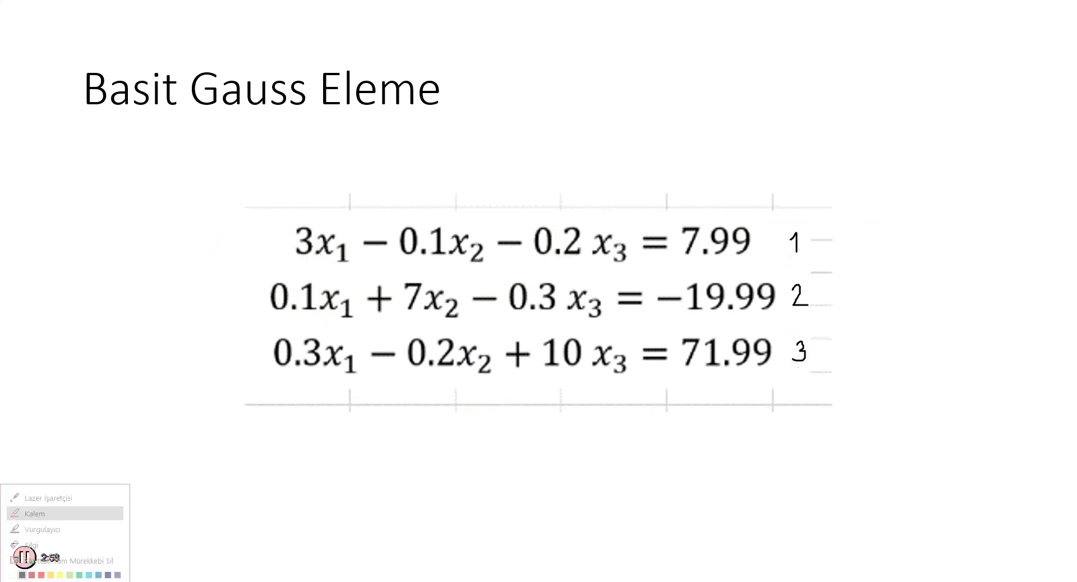
click(41, 568)
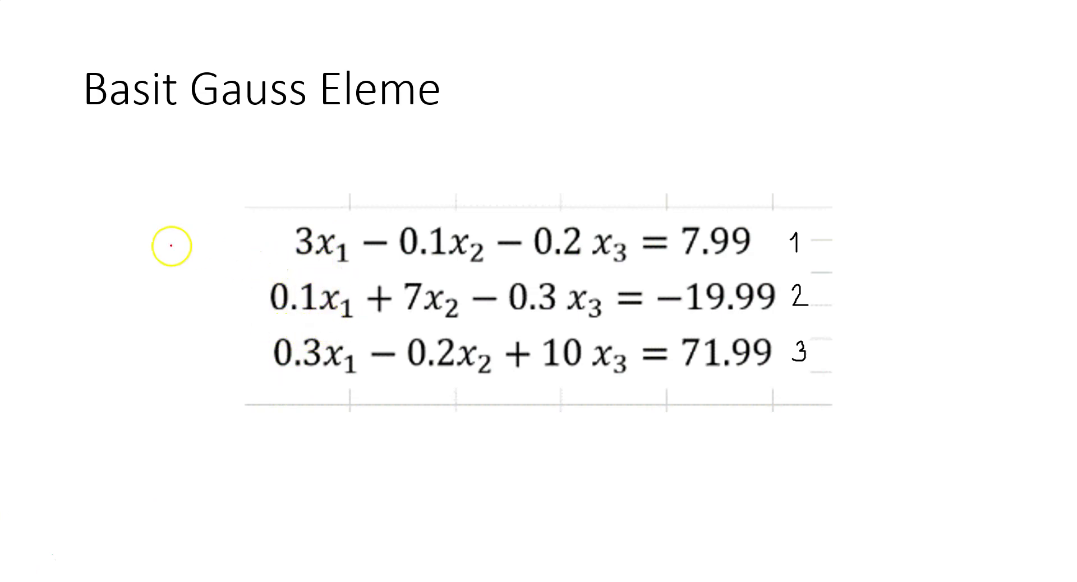
mouse_move(144, 261)
mouse_down()
mouse_move(188, 262)
mouse_move(181, 275)
mouse_up()
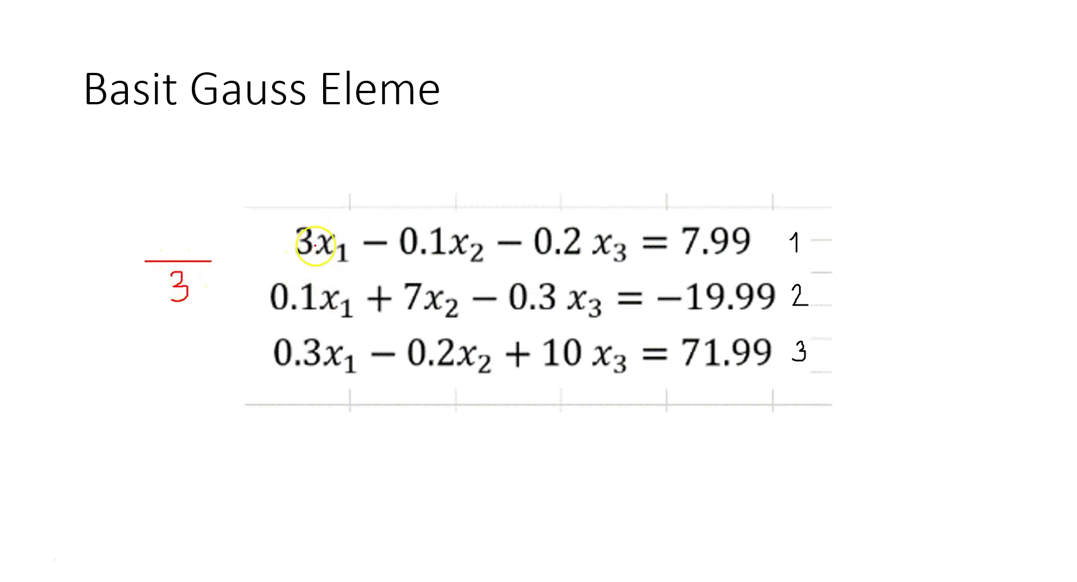
drag(394, 264, 453, 264)
drag(540, 261, 593, 262)
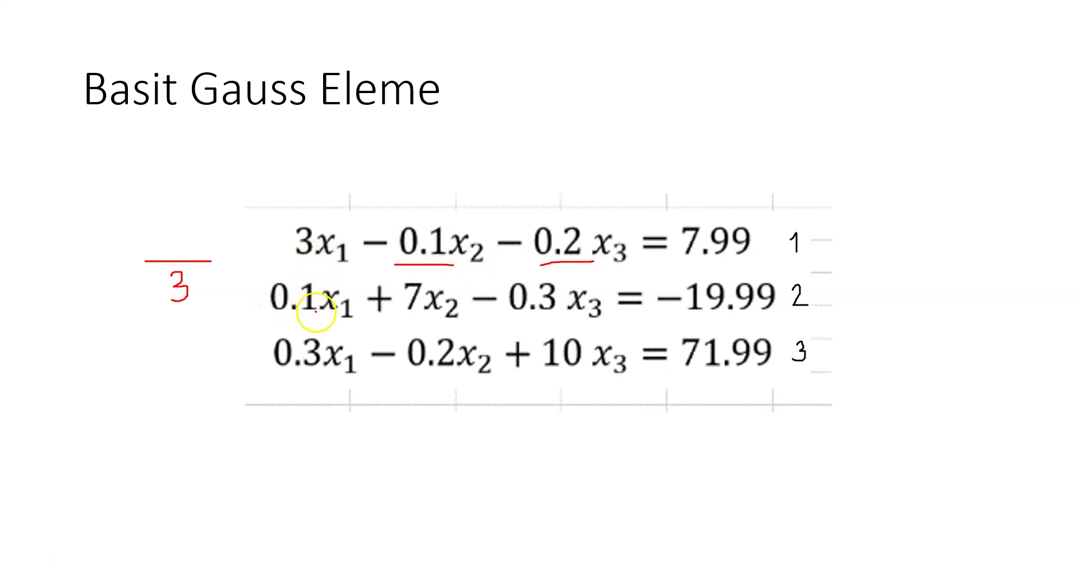
Write the 0.1/3 multiplier, bracket the 3x1 pivot, and write 0,1x1 above equation one.
drag(162, 237, 160, 249)
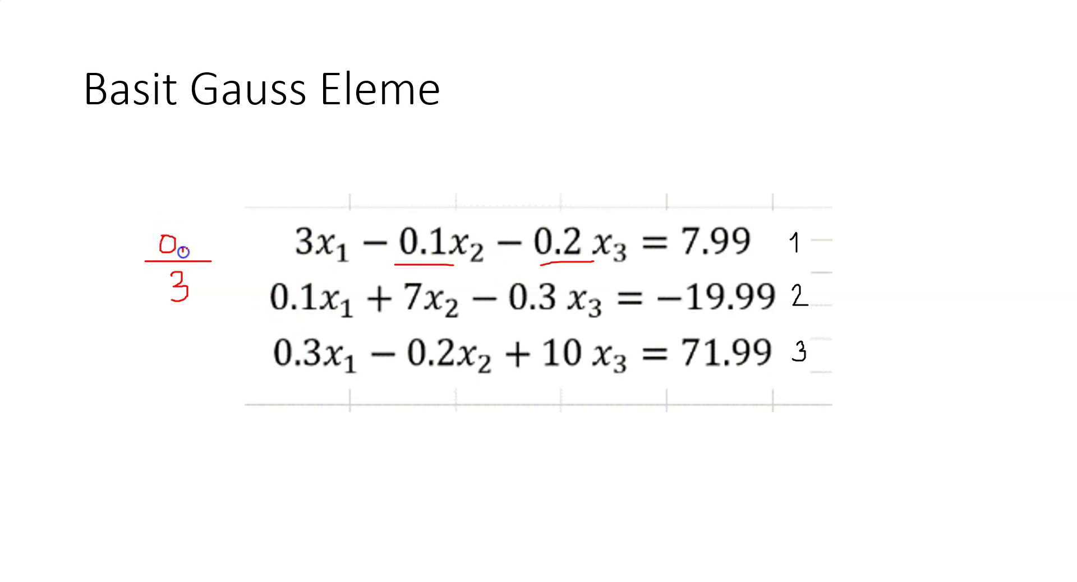
drag(196, 233, 194, 254)
mouse_move(284, 218)
mouse_down()
mouse_move(284, 247)
mouse_move(357, 260)
mouse_up()
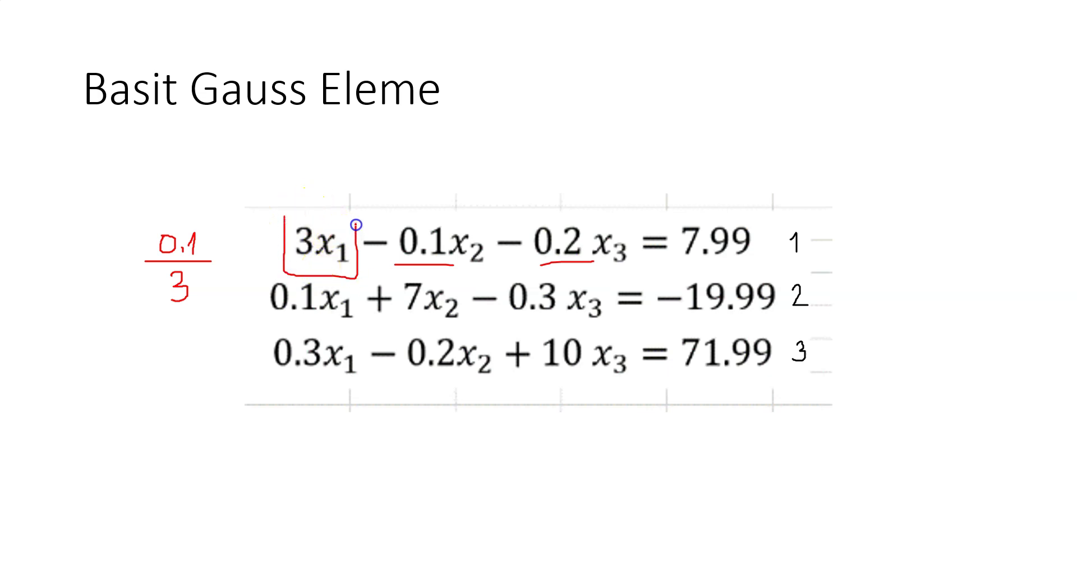
drag(291, 152, 288, 174)
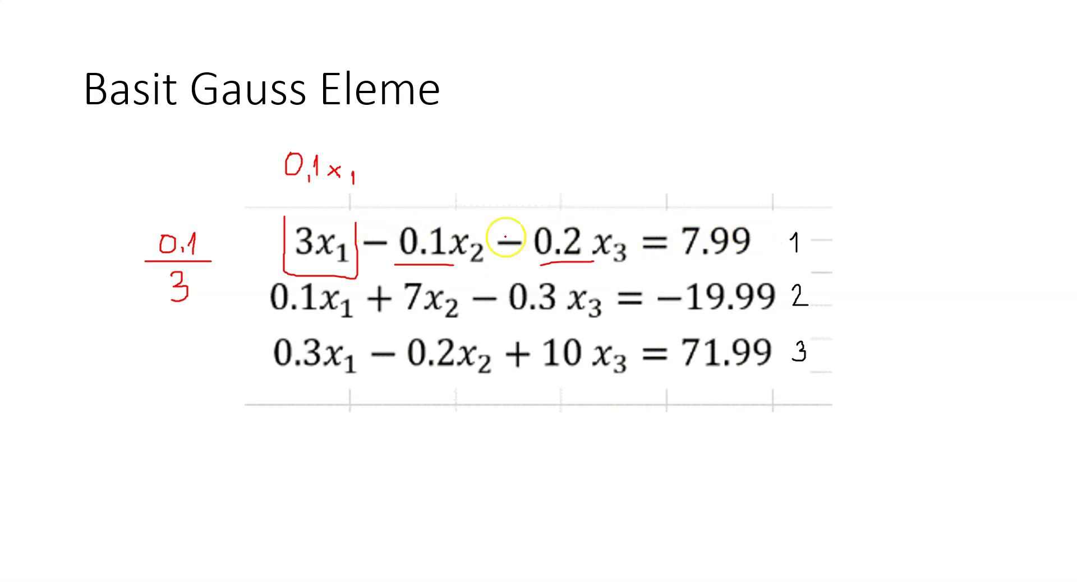
Extend the 0,1x1 note with − ? and x2, x3 terms, and mark equation 2 for subtraction.
click(207, 164)
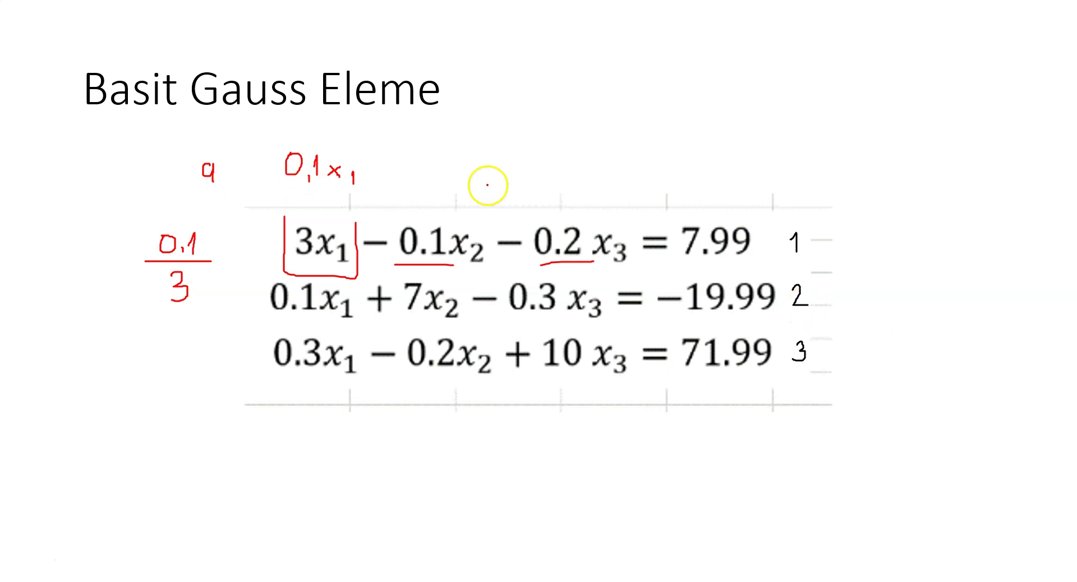
mouse_move(381, 170)
mouse_down()
mouse_move(419, 179)
mouse_move(452, 160)
mouse_move(465, 181)
mouse_up()
click(420, 193)
mouse_move(525, 149)
mouse_down()
mouse_move(538, 147)
mouse_move(510, 162)
mouse_move(534, 174)
mouse_up()
drag(825, 300, 874, 304)
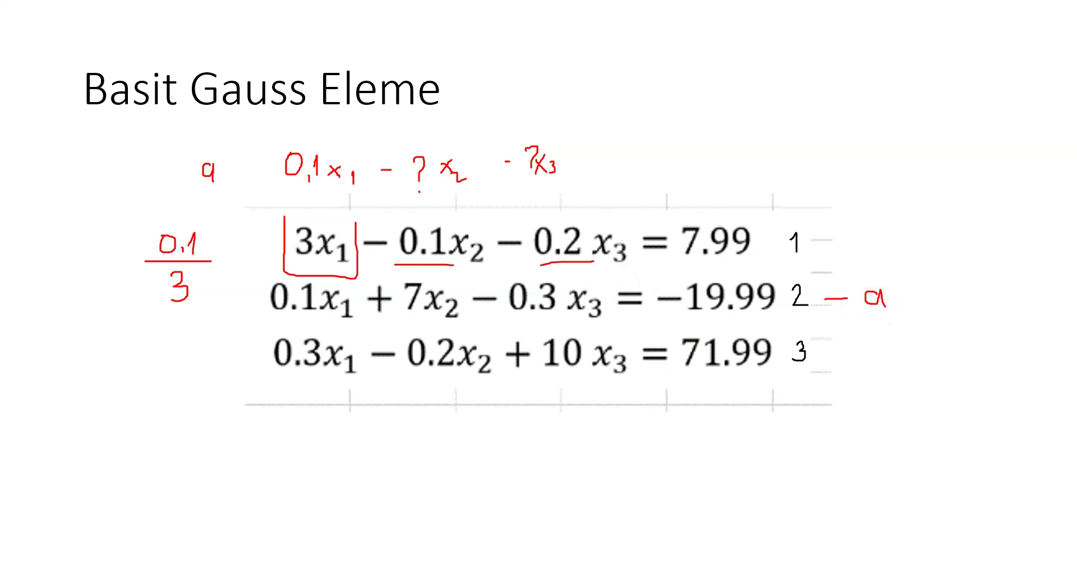
In blue ink, circle and strike through equation 2's 0.1x1 term against the 3x1 pivot.
click(53, 578)
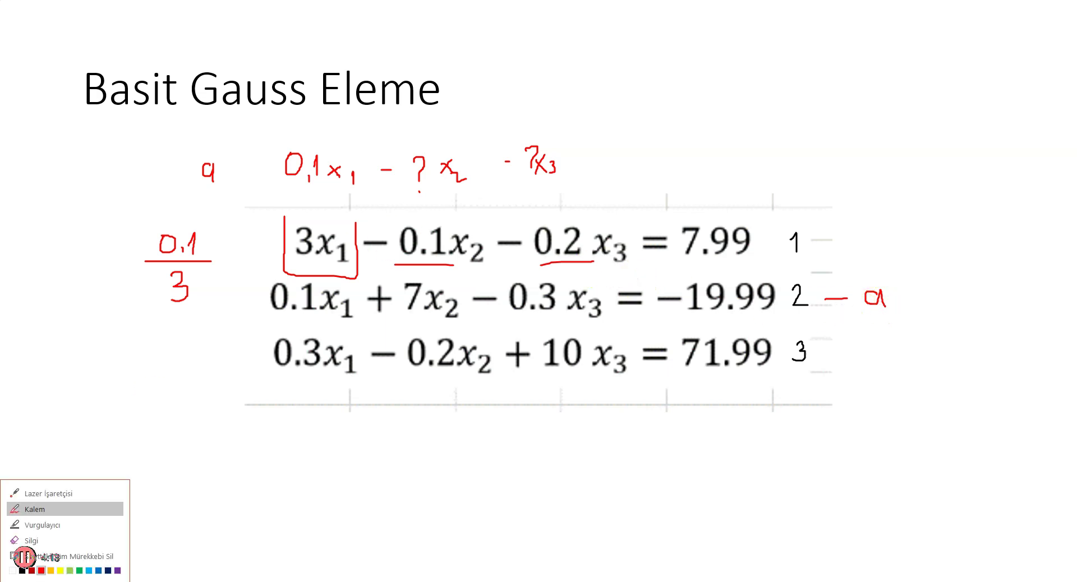
click(98, 567)
drag(357, 275, 288, 276)
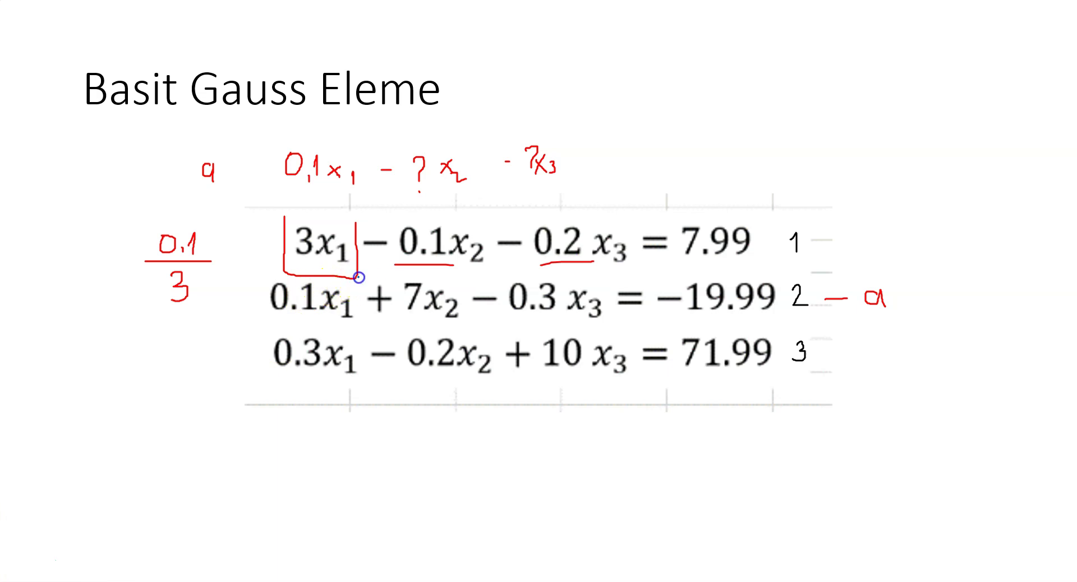
drag(275, 318, 357, 279)
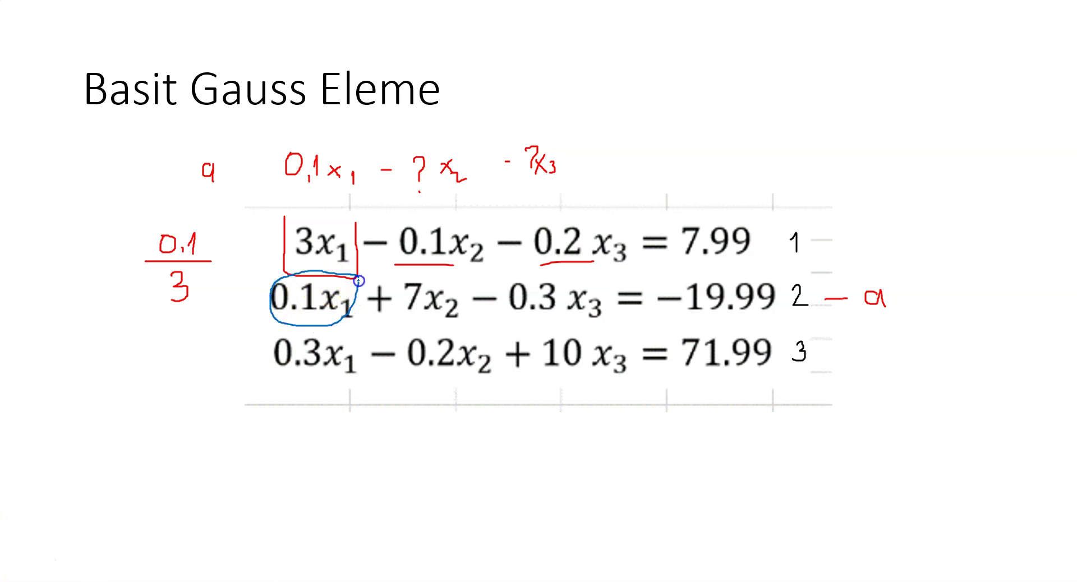
drag(285, 195, 340, 197)
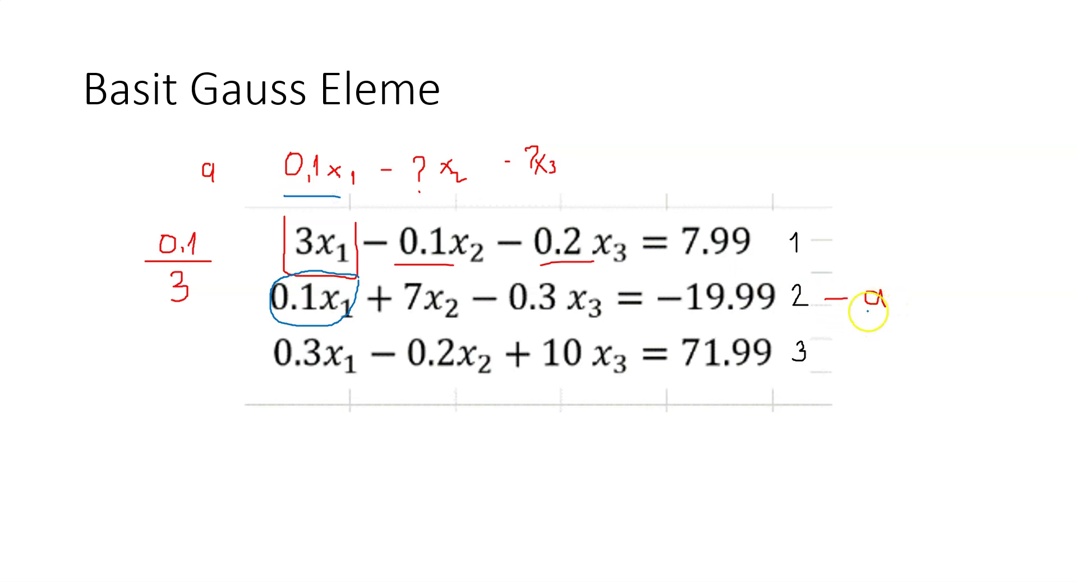
drag(264, 316, 371, 279)
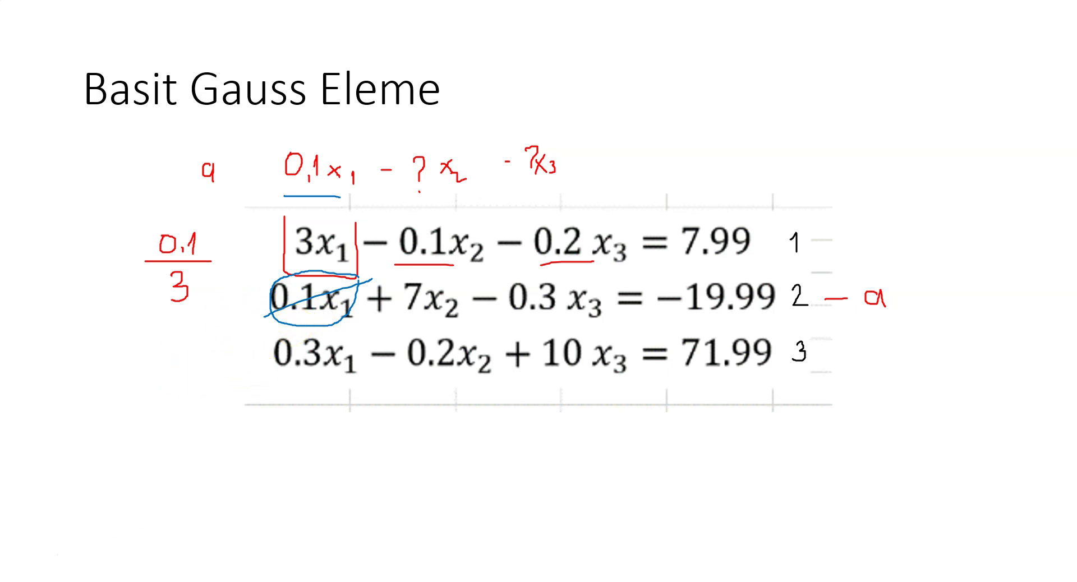
click(19, 567)
Clear the ink, then in red write the 0.3/3 factor labelled b and 3 − b beside equation three.
click(92, 550)
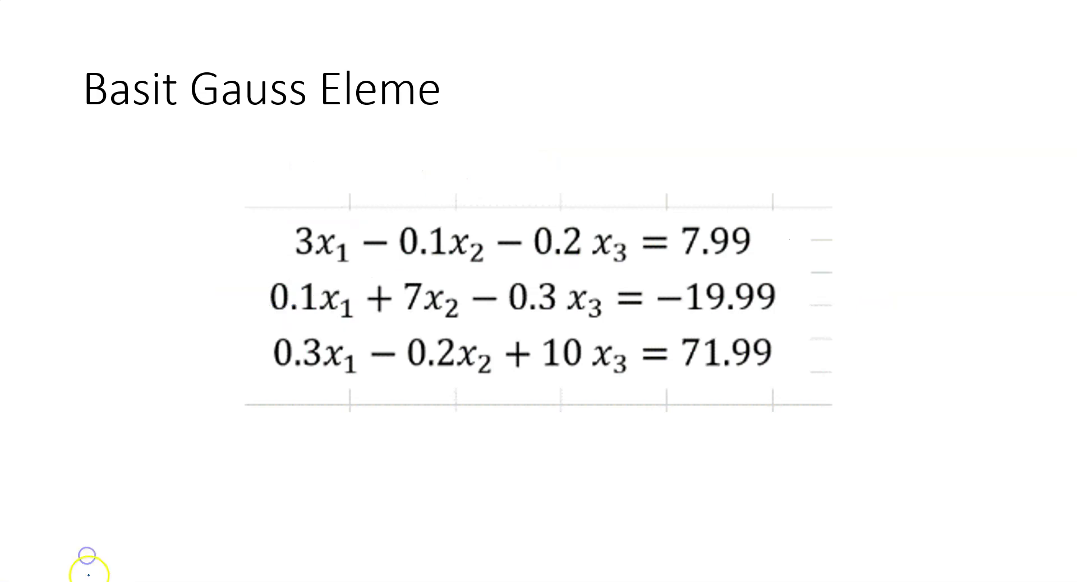
click(19, 567)
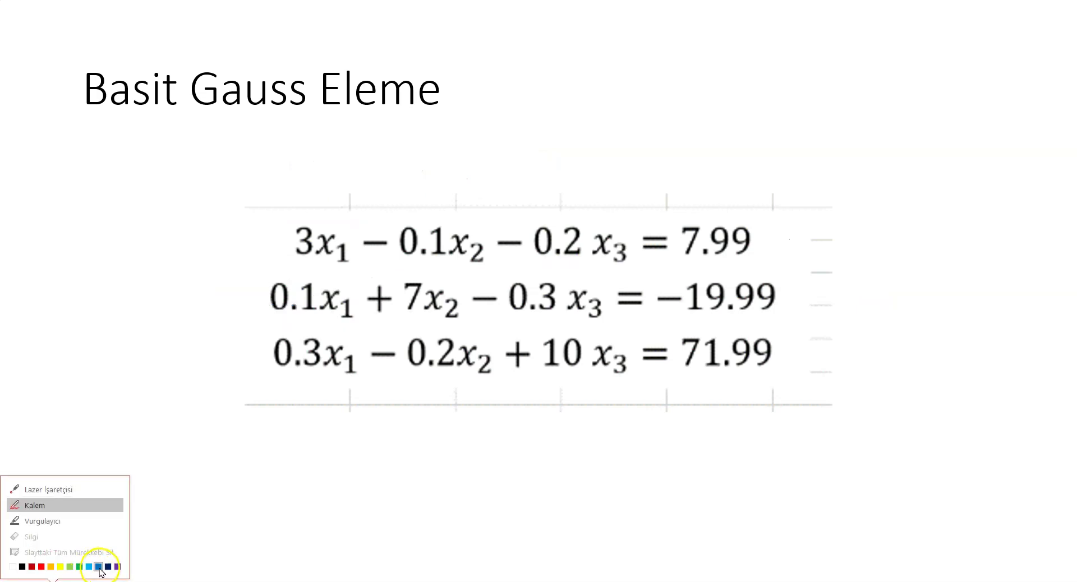
click(42, 567)
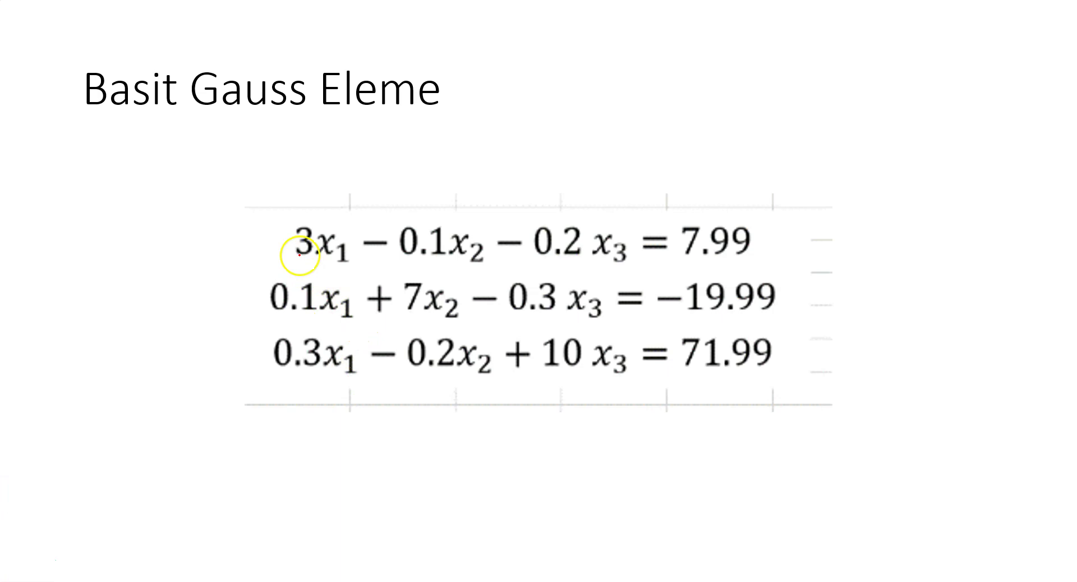
drag(167, 255, 228, 254)
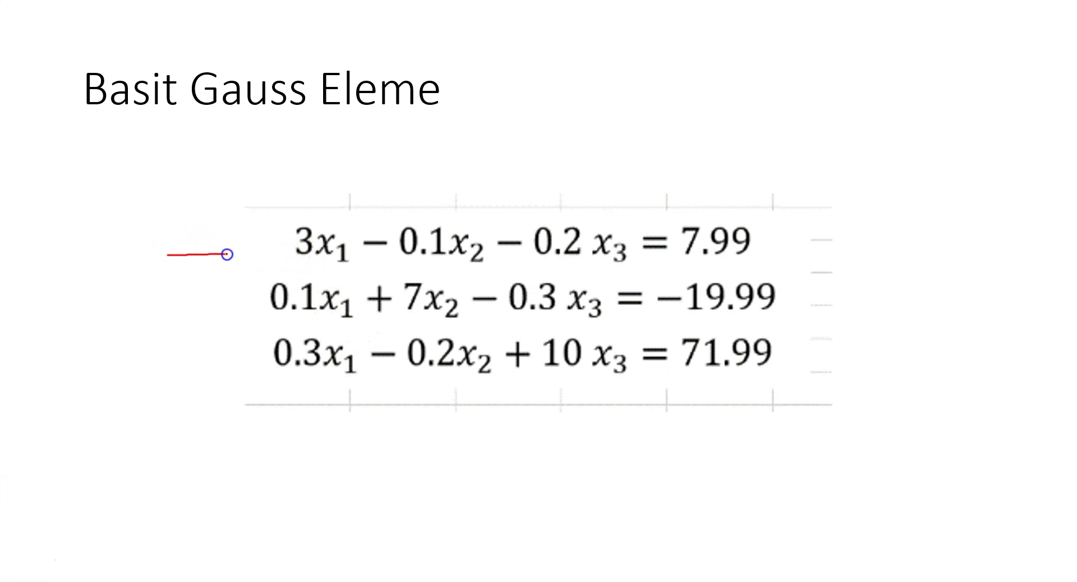
click(192, 267)
click(315, 255)
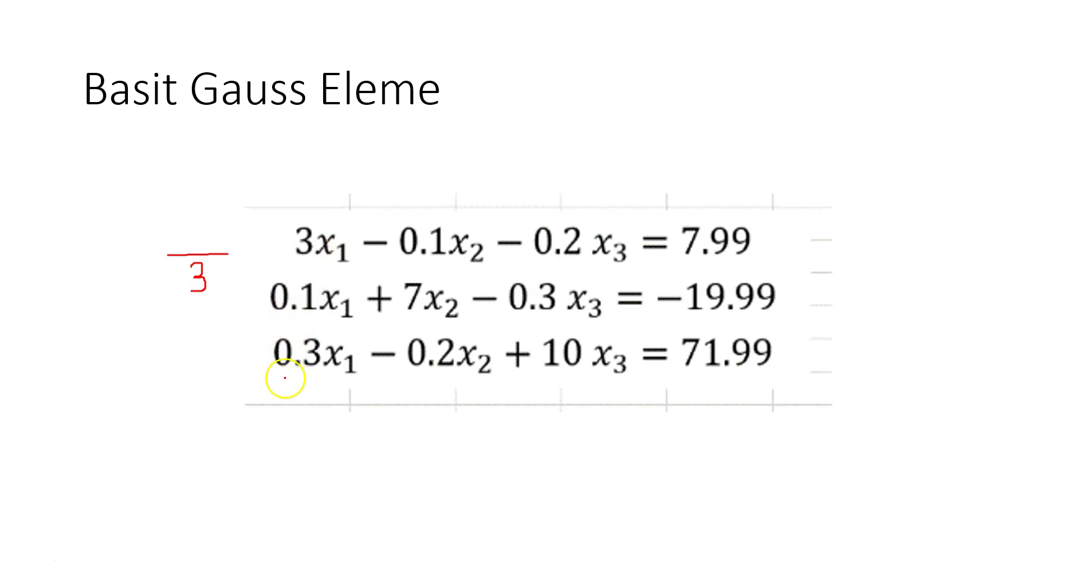
drag(185, 226, 184, 236)
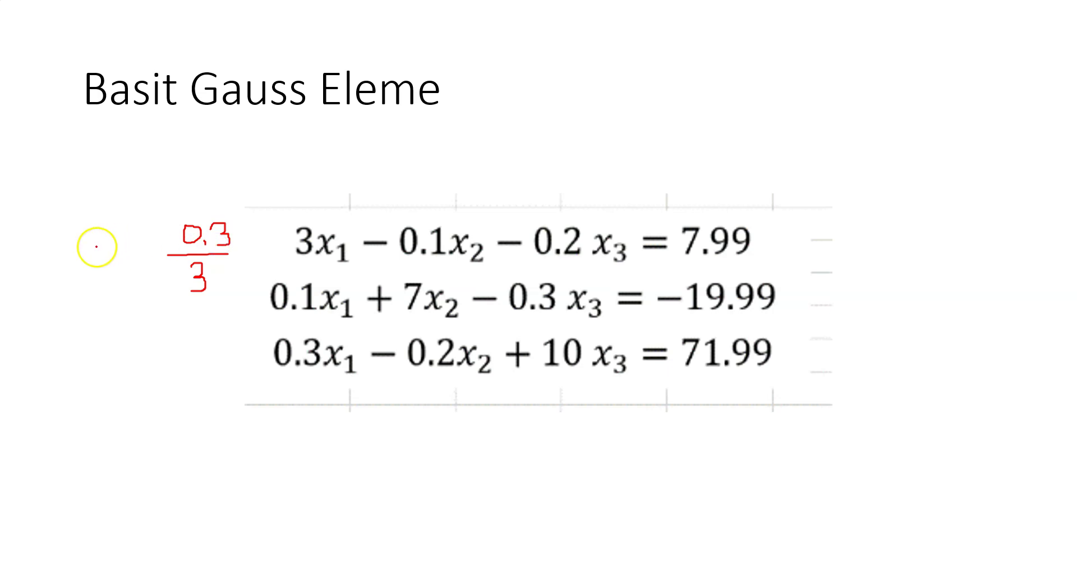
drag(94, 236, 97, 261)
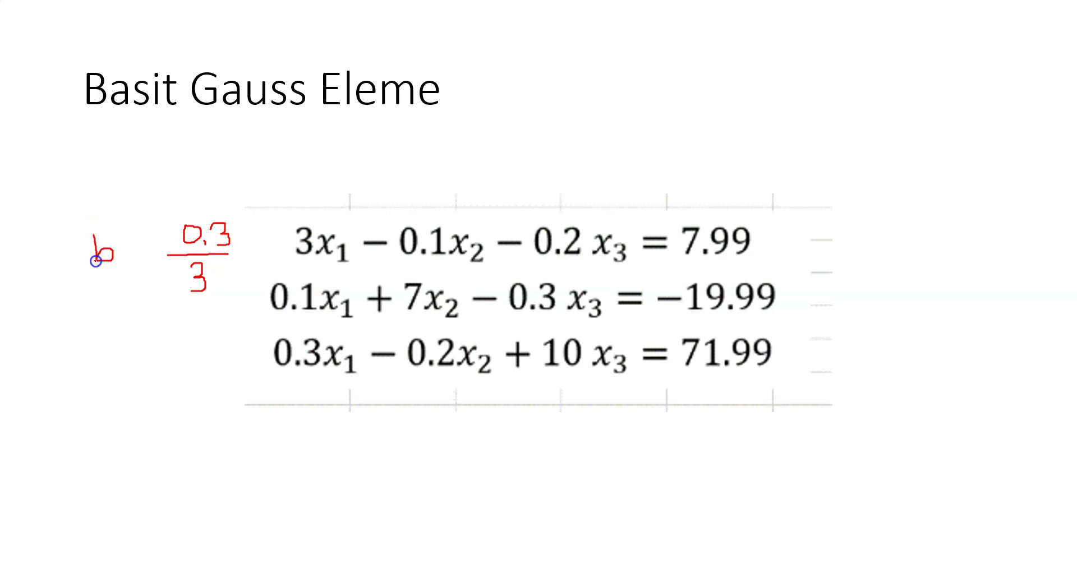
drag(808, 352, 869, 367)
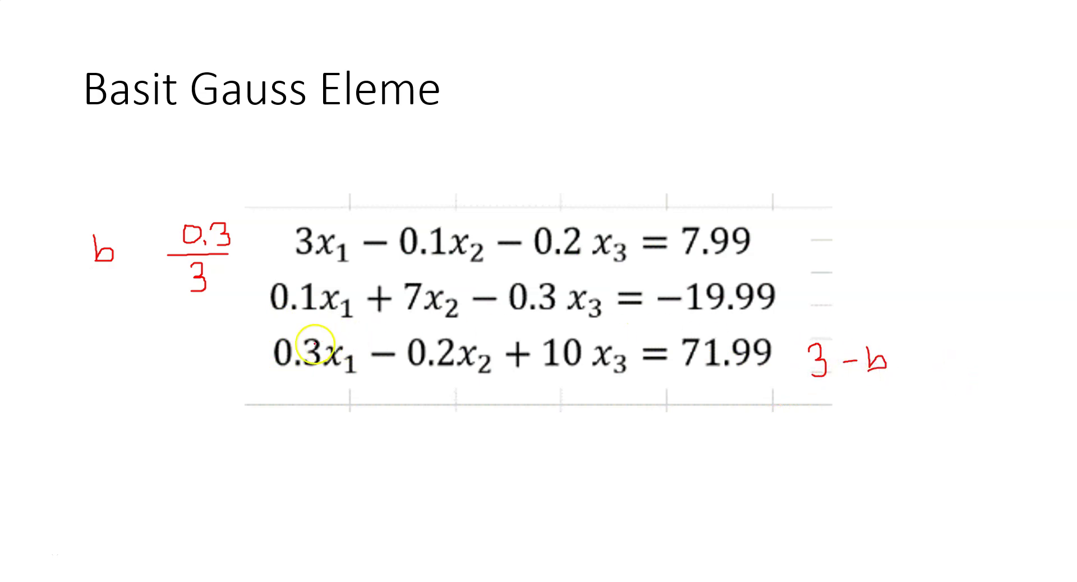
Circle the x1 coefficients 1 and 3 in rows 2 and 3, draw the diagonal, then erase all ink.
mouse_move(323, 276)
mouse_down()
mouse_move(327, 301)
mouse_move(329, 285)
mouse_up()
drag(308, 333, 290, 364)
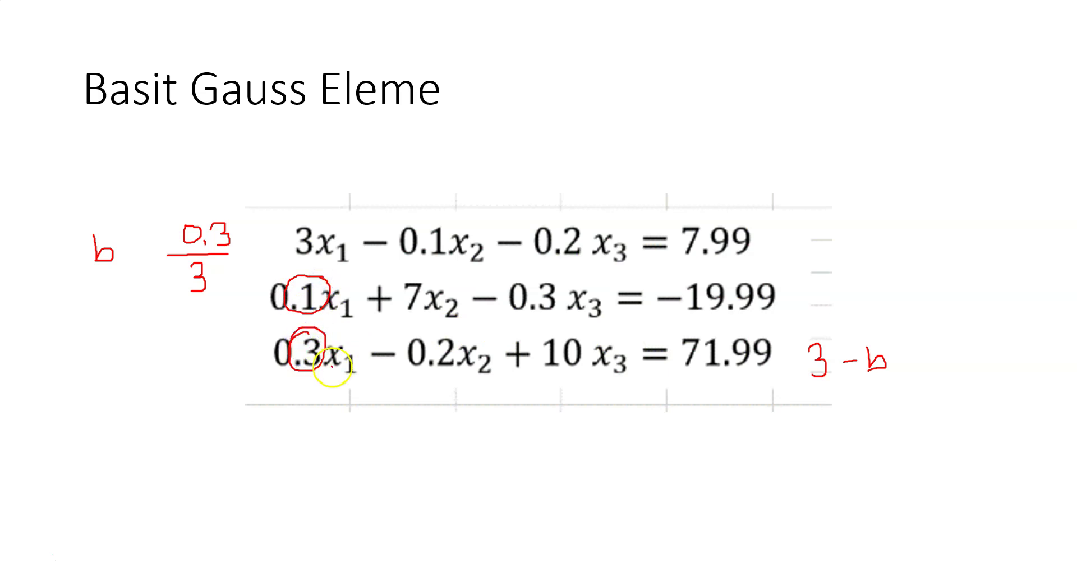
drag(308, 242, 577, 359)
drag(402, 379, 448, 375)
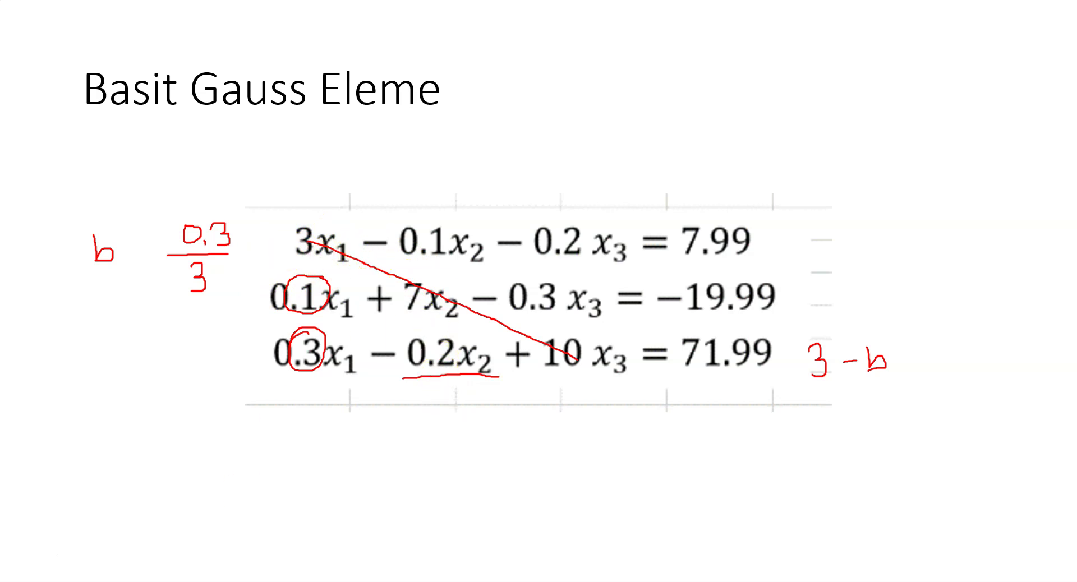
click(24, 561)
click(99, 549)
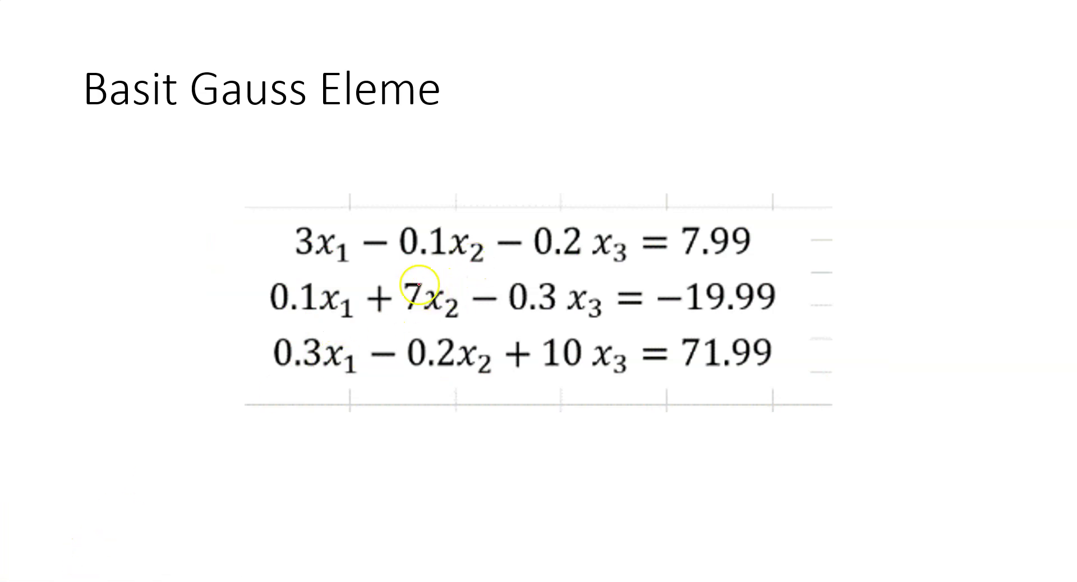
Re-circle the 1 of 0.1x1 and 3 of 0.3x1, and write the factor −0,2/7 labelled c.
drag(310, 278, 301, 285)
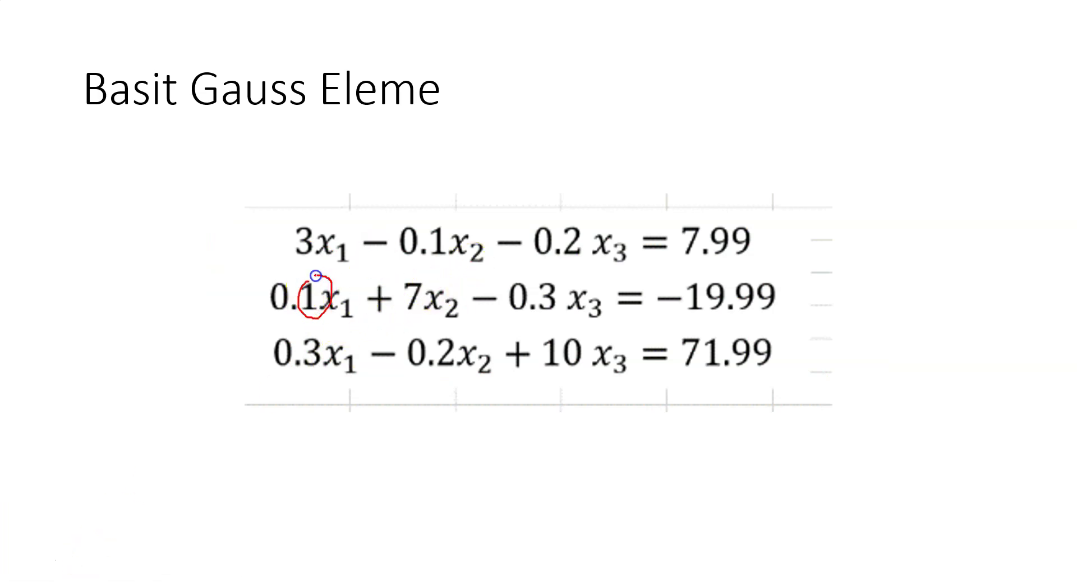
drag(317, 332, 306, 336)
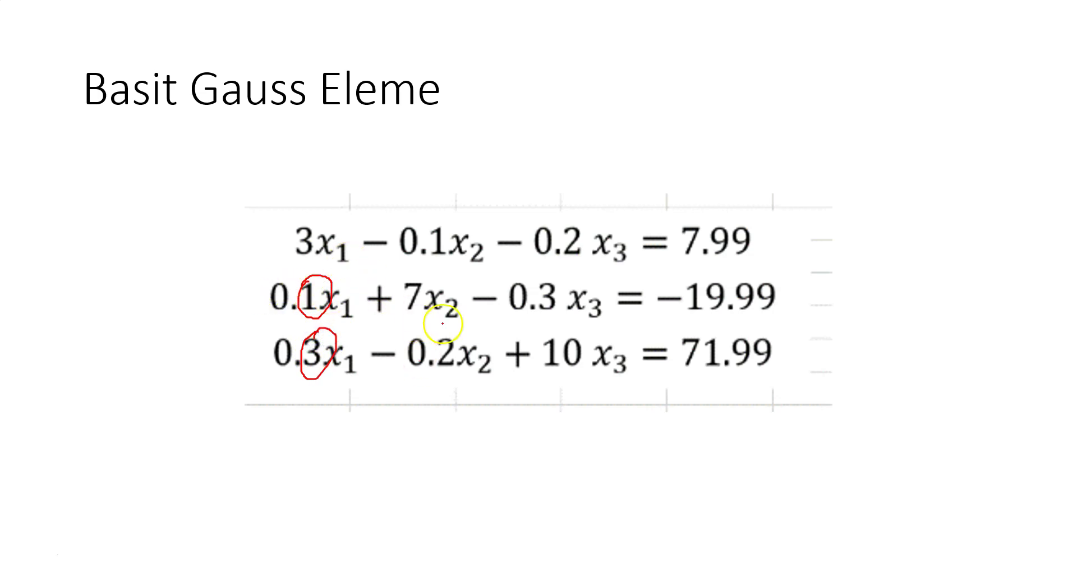
drag(175, 307, 234, 307)
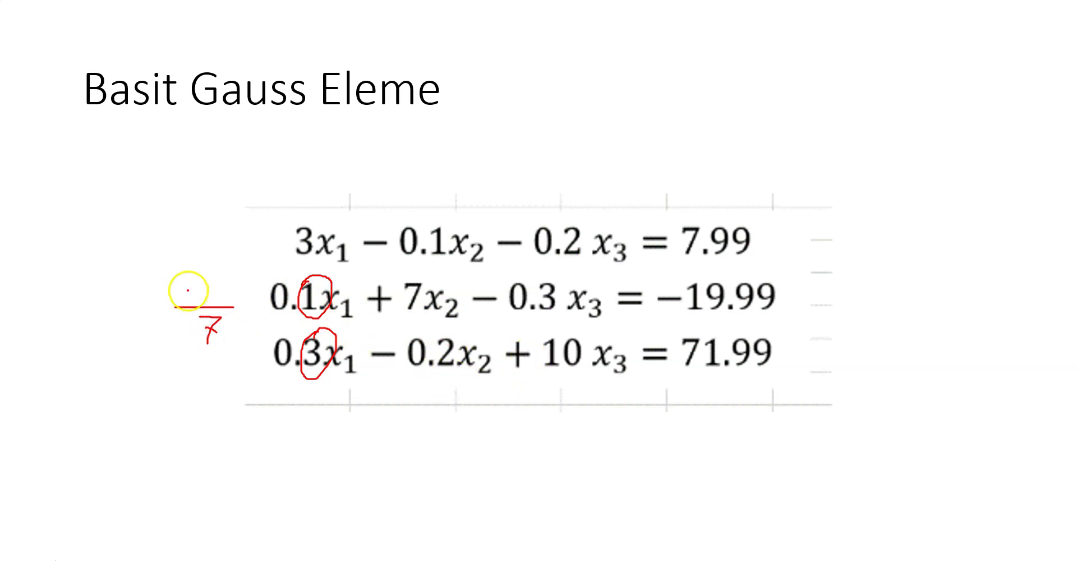
mouse_move(187, 274)
mouse_down()
mouse_move(194, 294)
mouse_move(208, 295)
mouse_up()
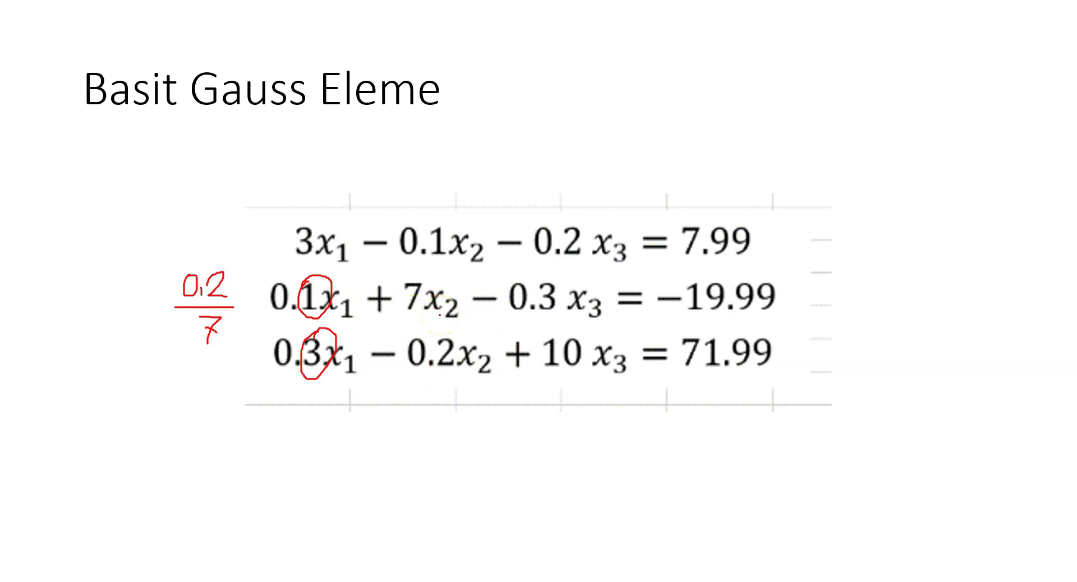
click(158, 288)
drag(113, 295, 101, 310)
Write 3 − c, circle the 2 of 0.2x2, label equations 1. and 2., then end the slideshow.
drag(795, 347, 829, 363)
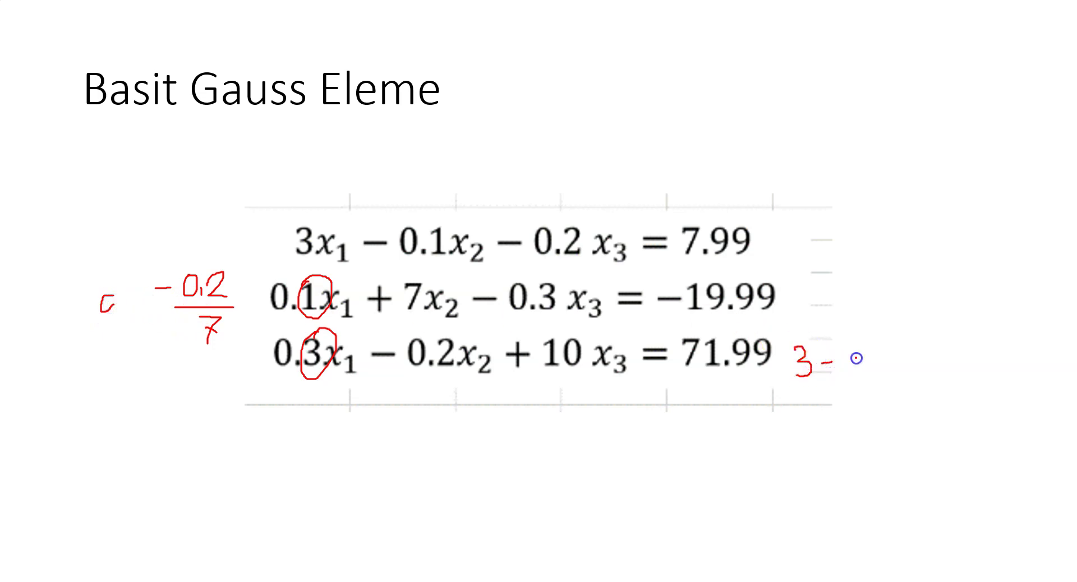
drag(437, 336, 441, 339)
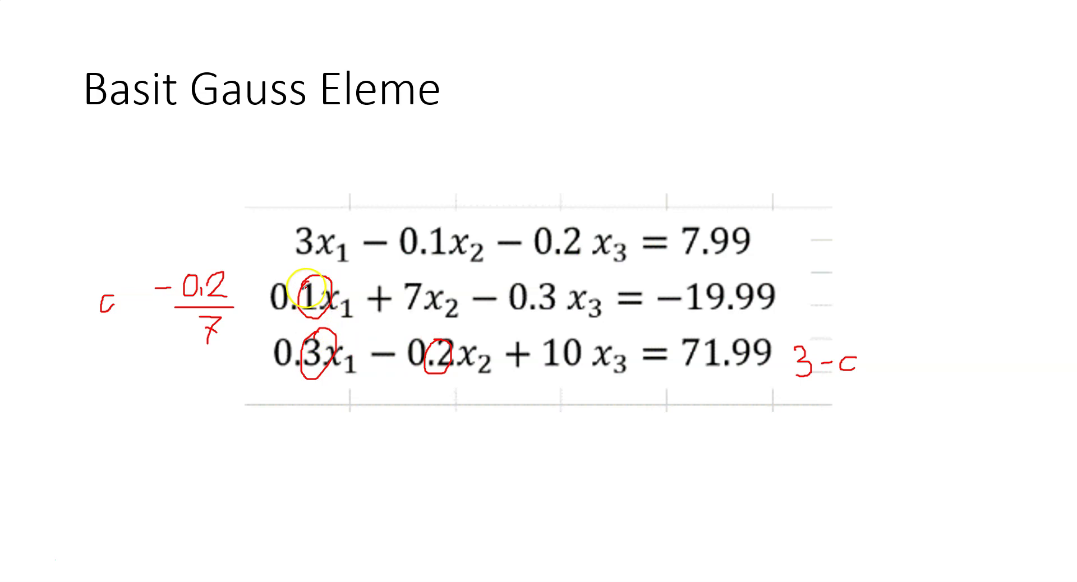
drag(221, 232, 219, 237)
click(230, 251)
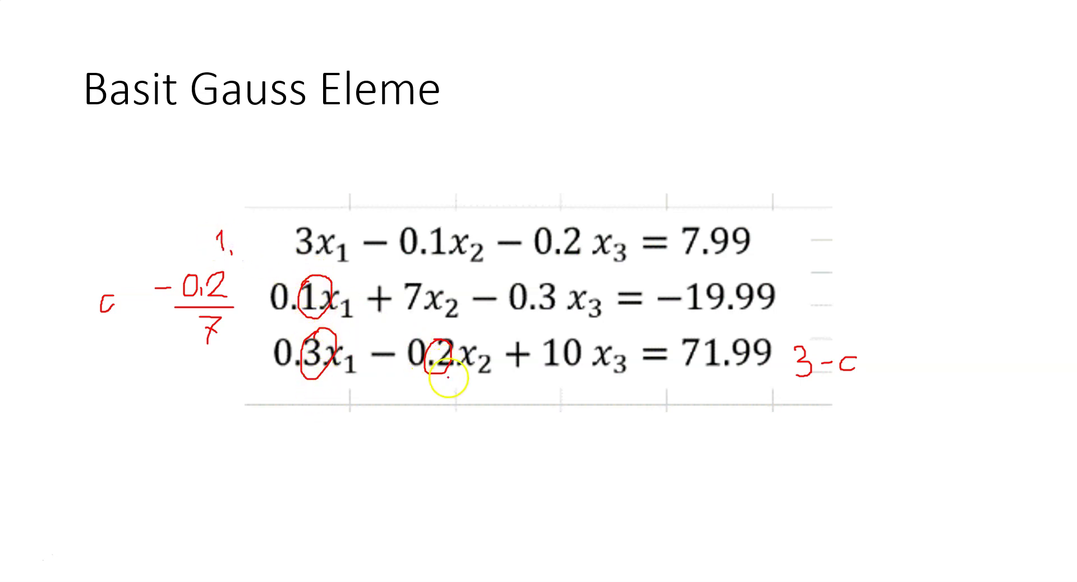
drag(236, 295, 239, 304)
click(254, 308)
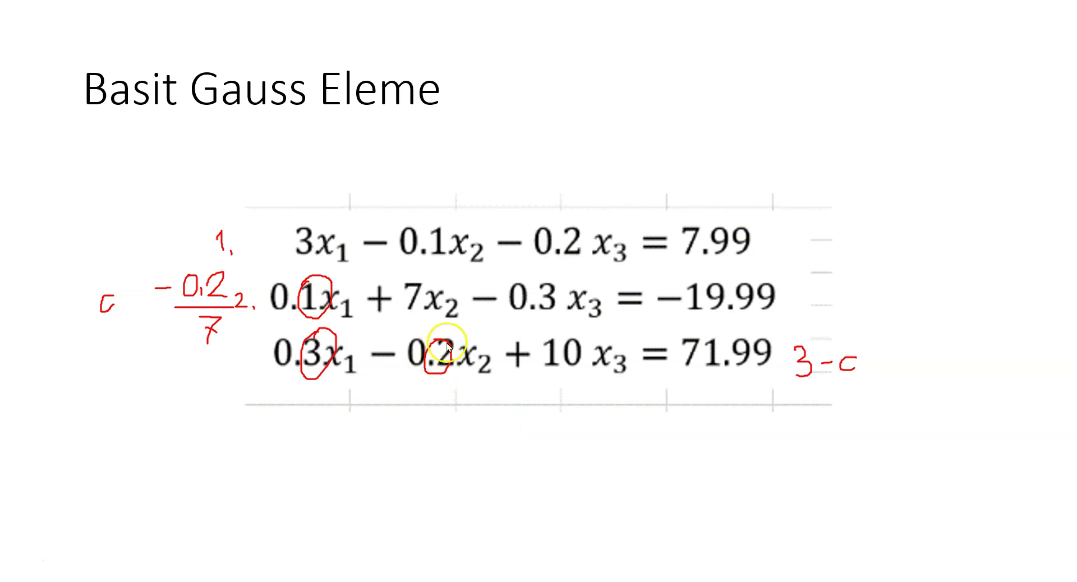
key(Escape)
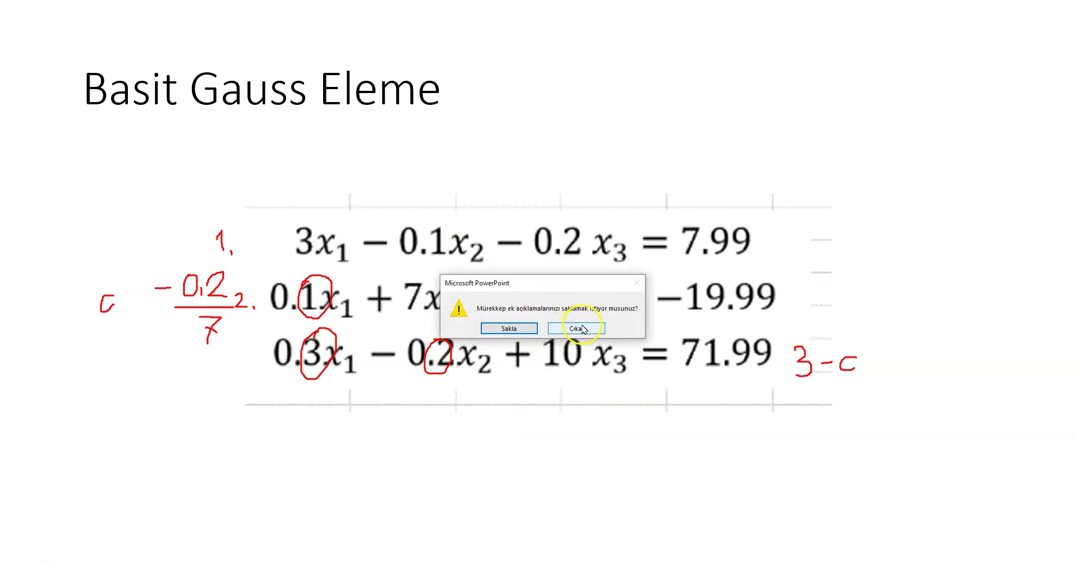
Discard the slideshow ink, select the equation picture, and switch to the Excel workbook.
click(583, 328)
click(640, 358)
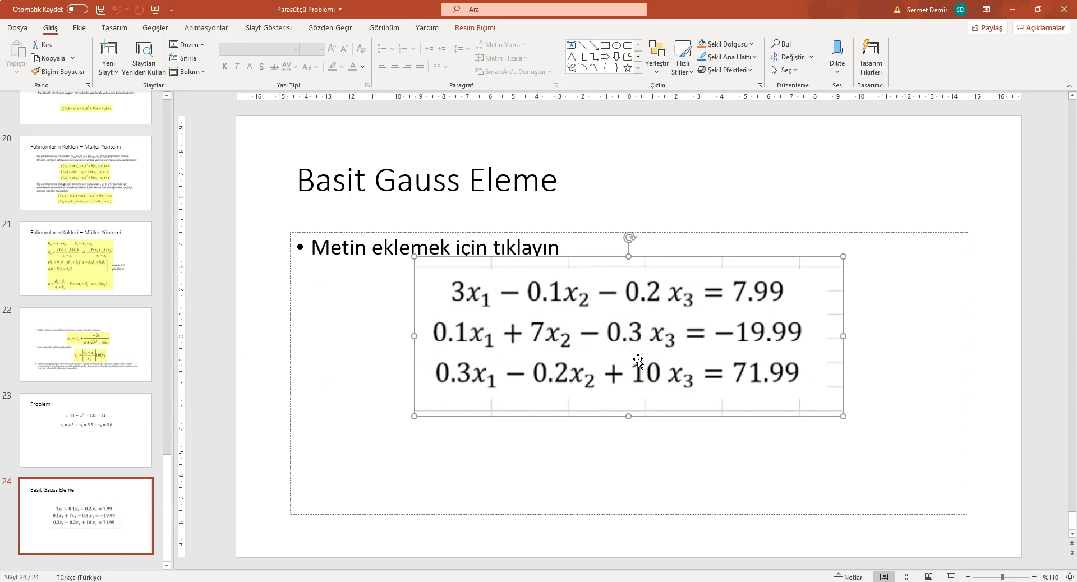
click(453, 578)
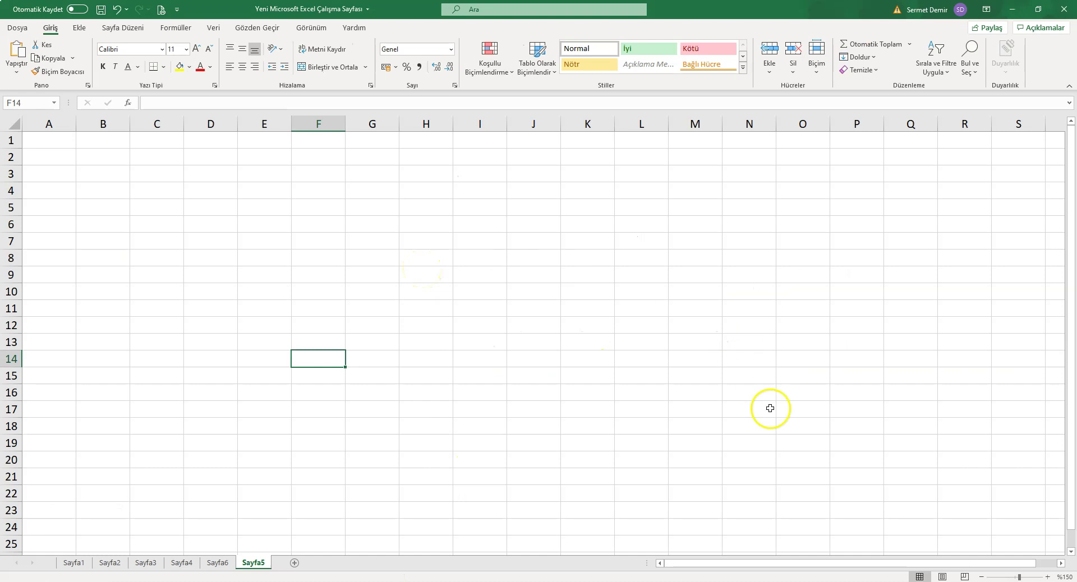
Paste the equation picture at J9, then shrink and move it to cover roughly A2:F8.
click(518, 277)
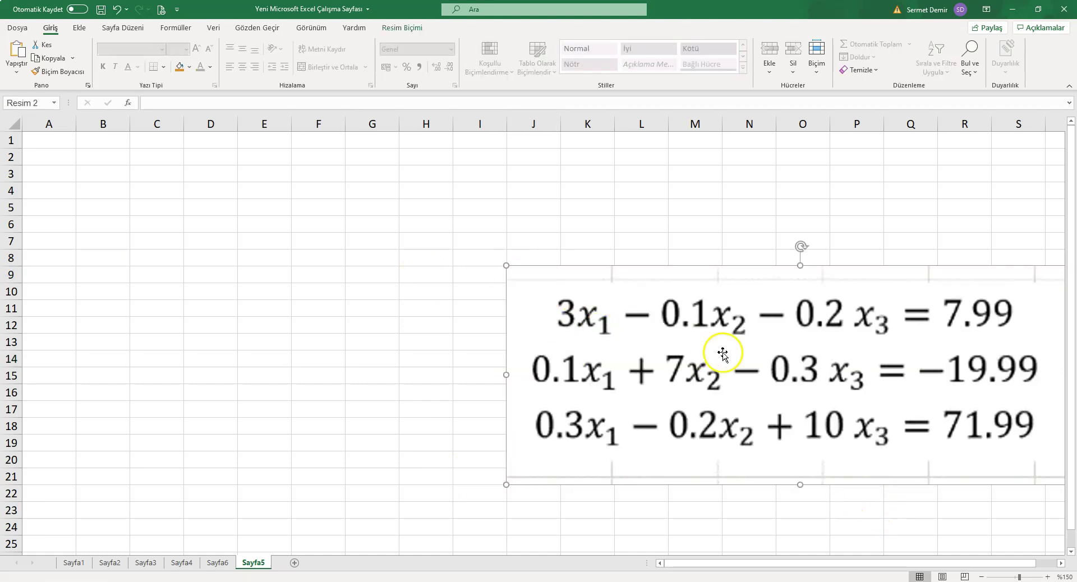
drag(787, 369, 345, 274)
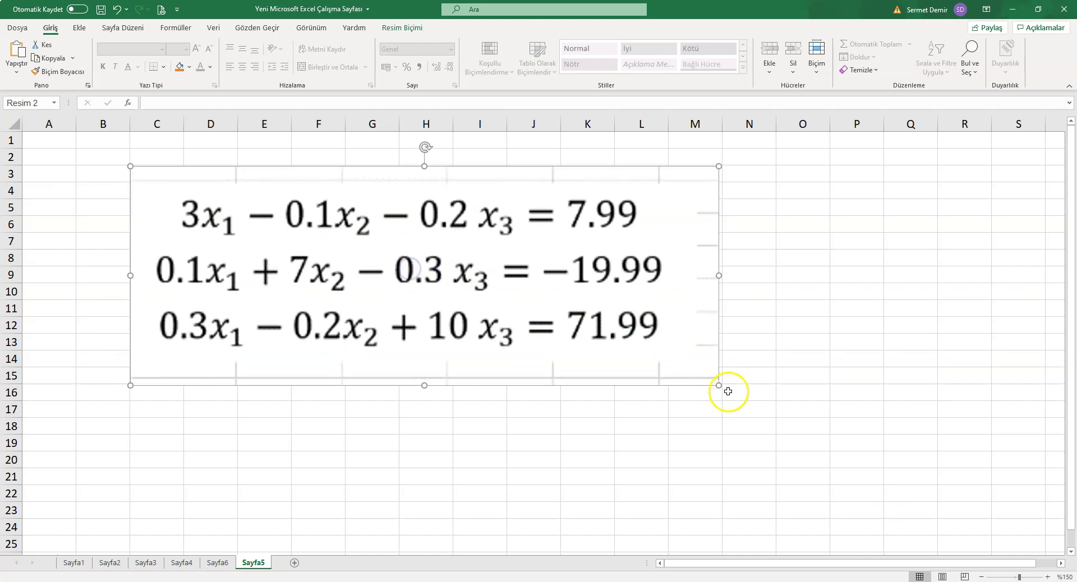
drag(718, 386, 430, 286)
drag(340, 244, 256, 223)
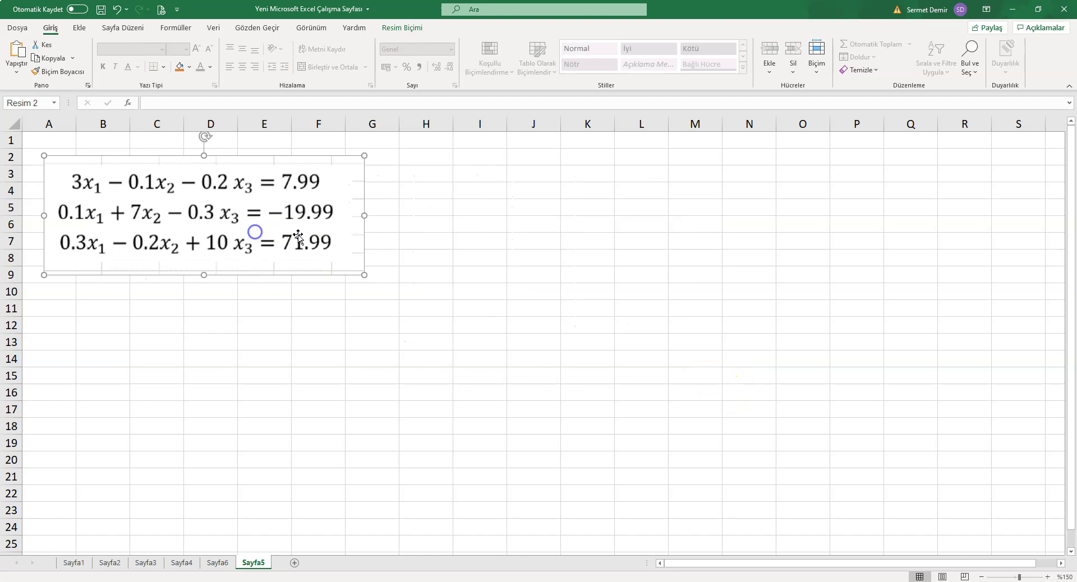
drag(362, 274, 313, 256)
drag(199, 212, 191, 214)
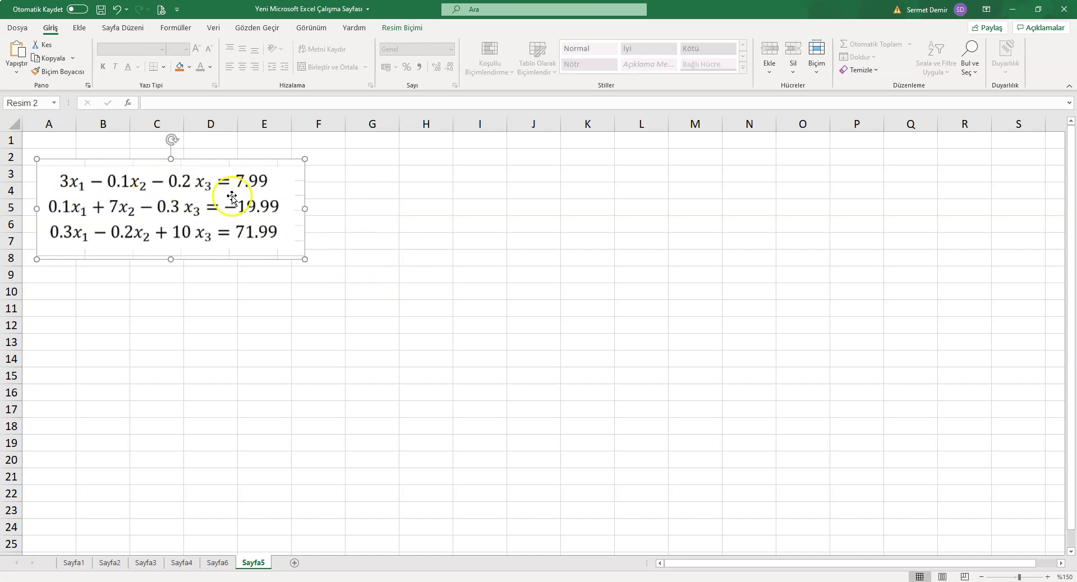
click(386, 174)
click(379, 209)
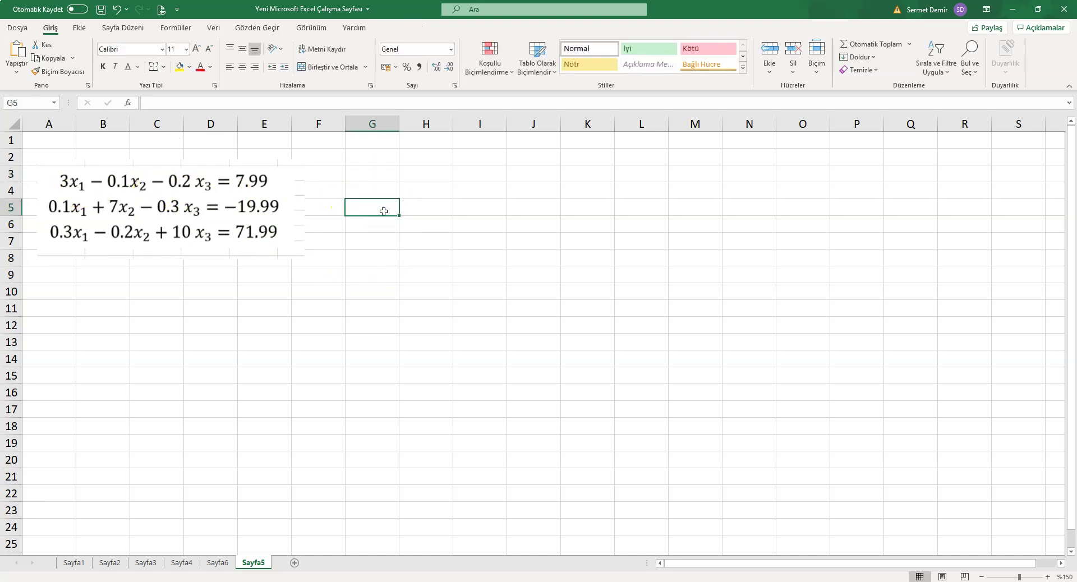
Enter the first equation in G5:J5: 3, -0,1, -0,2 and 7,99.
text(3)
click(421, 211)
text(-0,1)
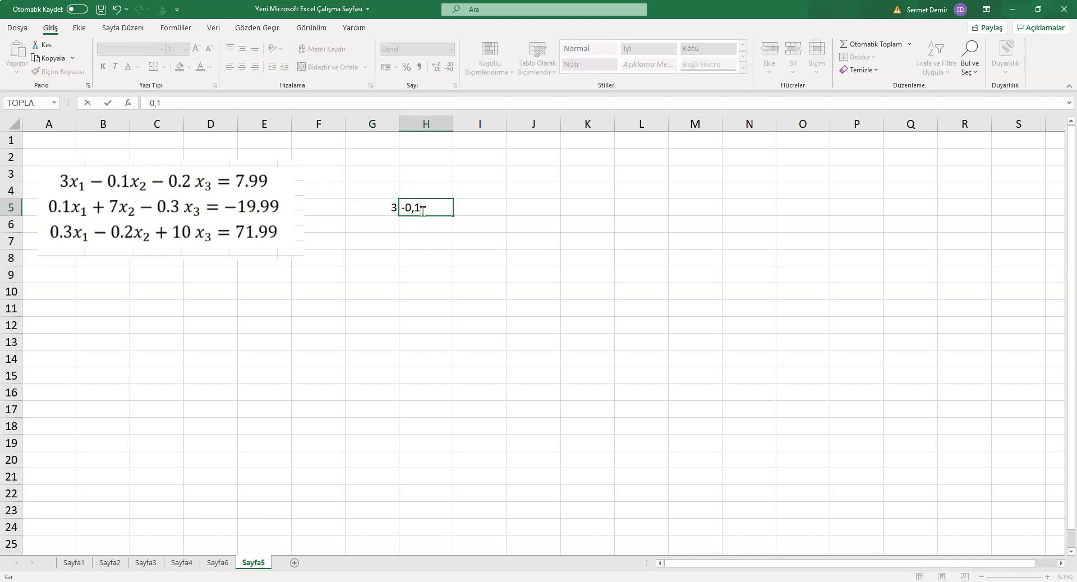
key(Tab)
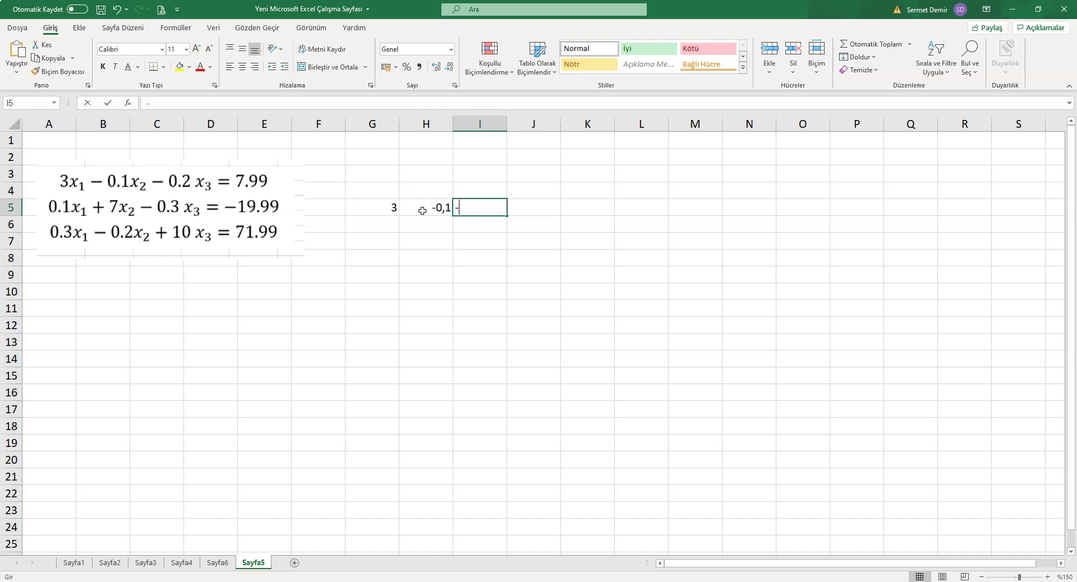
text(0)
key(Tab)
text(7)
key(Return)
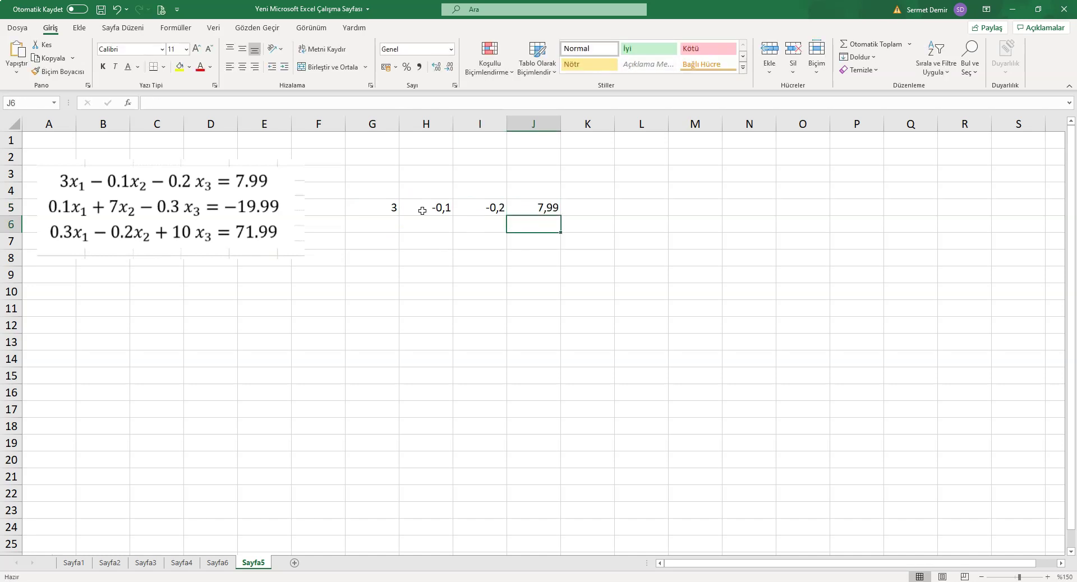
Enter the second equation in G6:J6: 0,1, 7, -0,3 and -19,99.
key(Left)
key(Left)
key(Left)
text(0,)
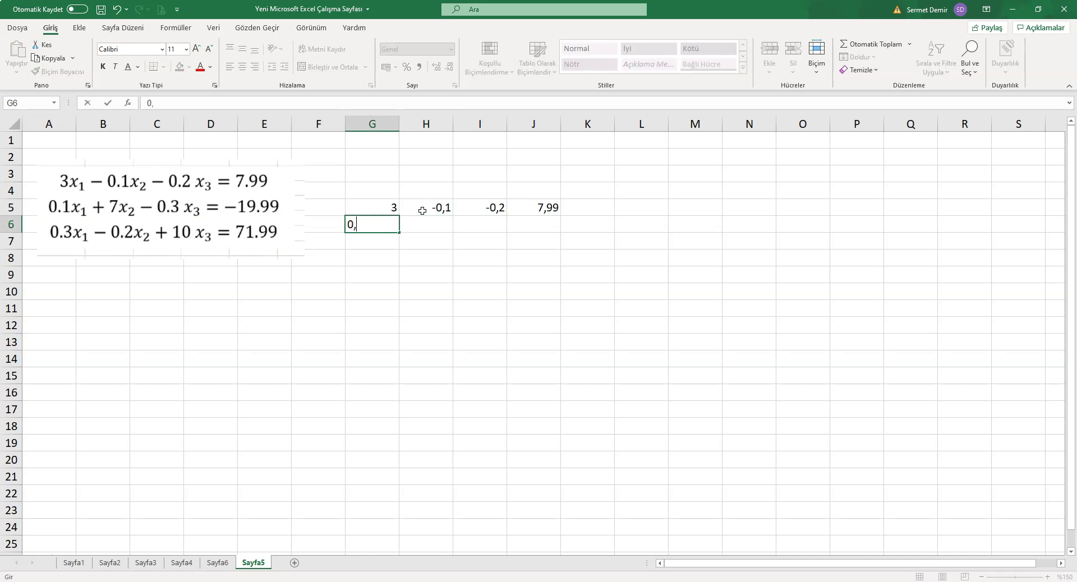
key(Tab)
text(7)
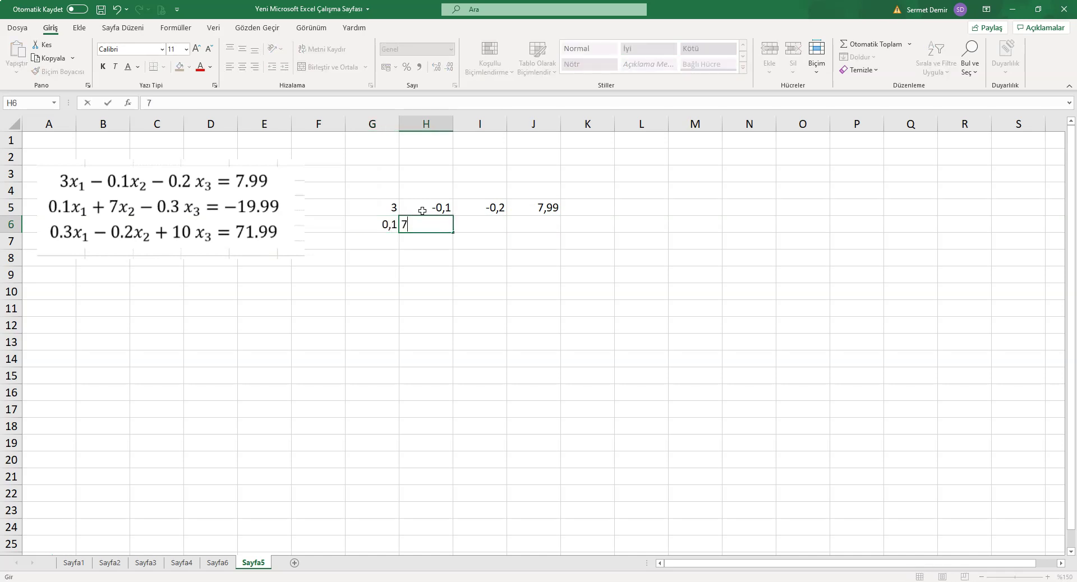
key(Tab)
text(-)
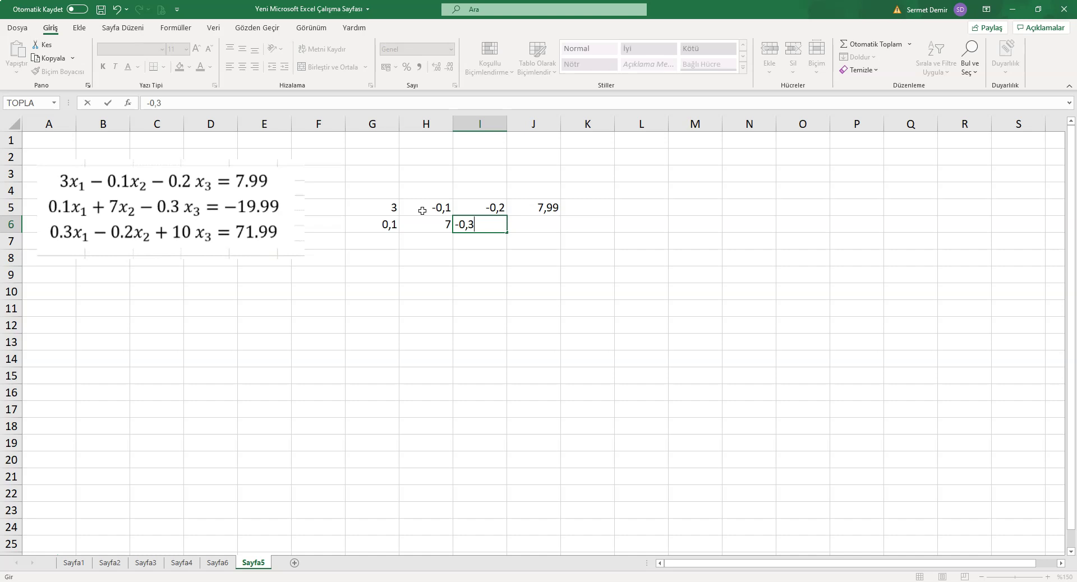
key(Tab)
text(-)
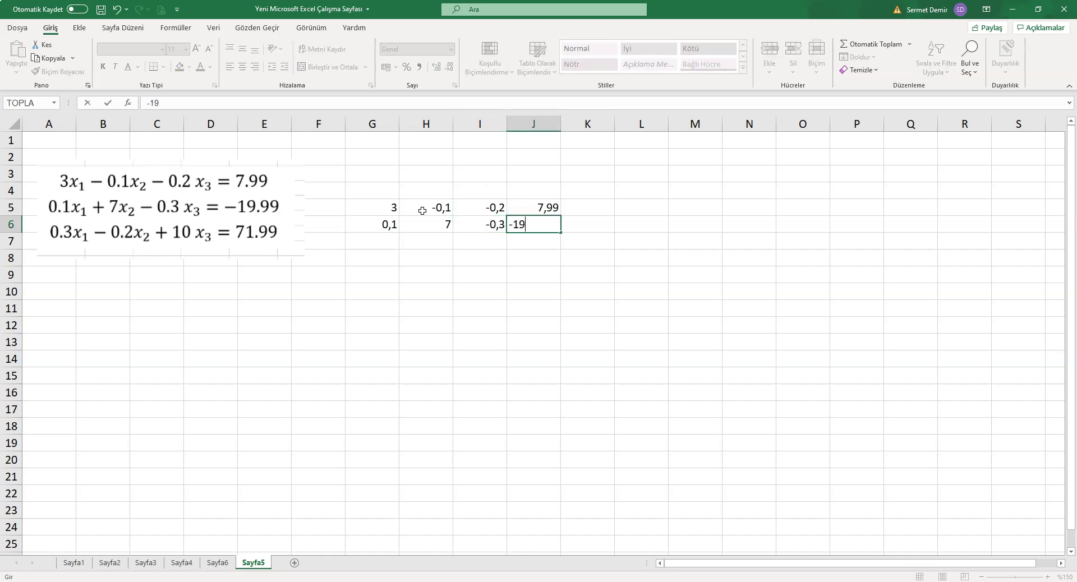
text(,99)
key(Return)
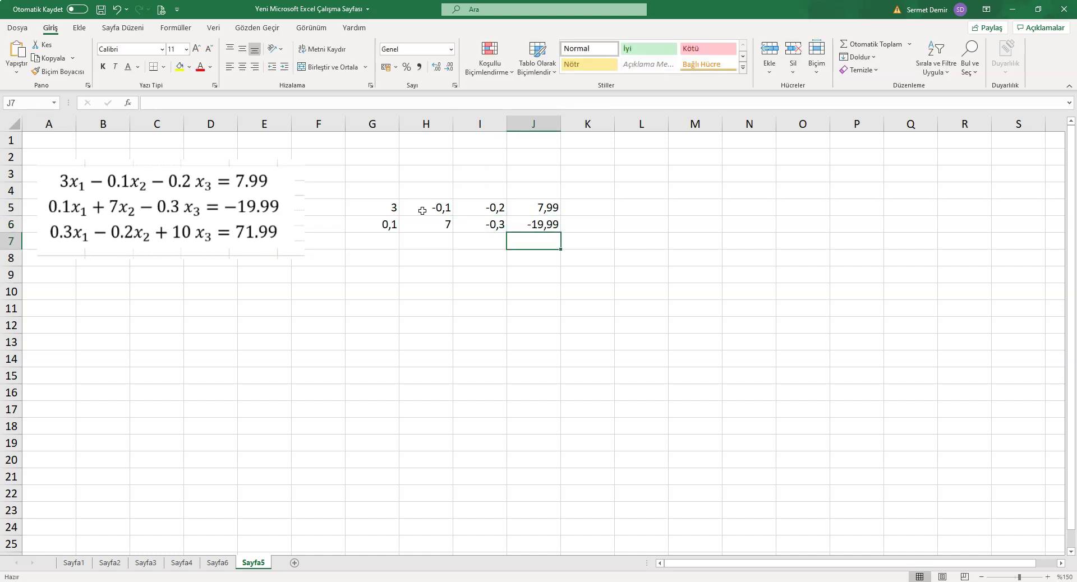
Enter the third equation in G7:J7: 0,3, -0,2, 10 and 71,99.
key(Left)
key(Left)
key(Left)
text(0,)
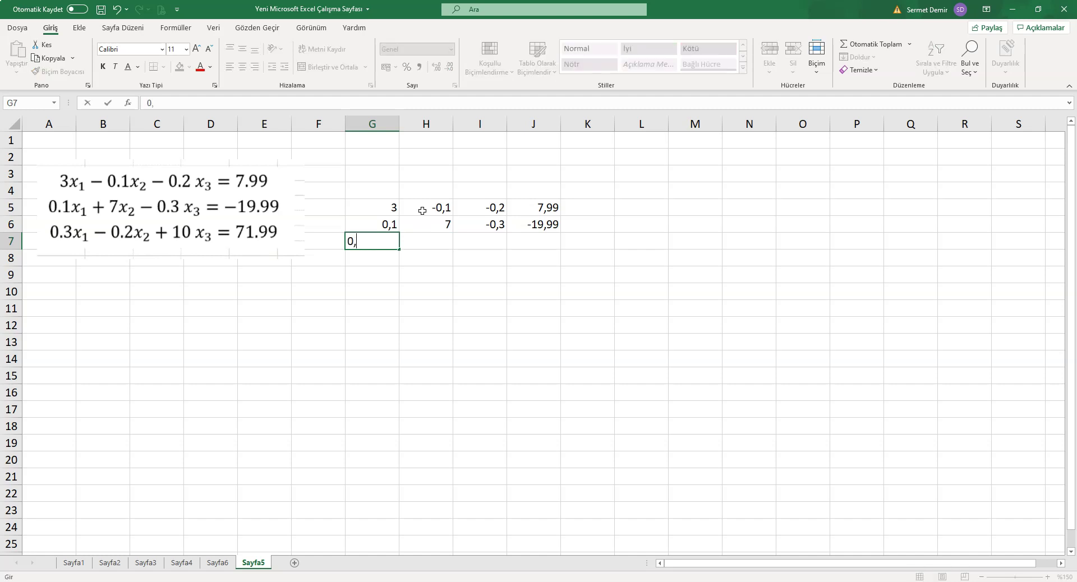
key(Tab)
text(-)
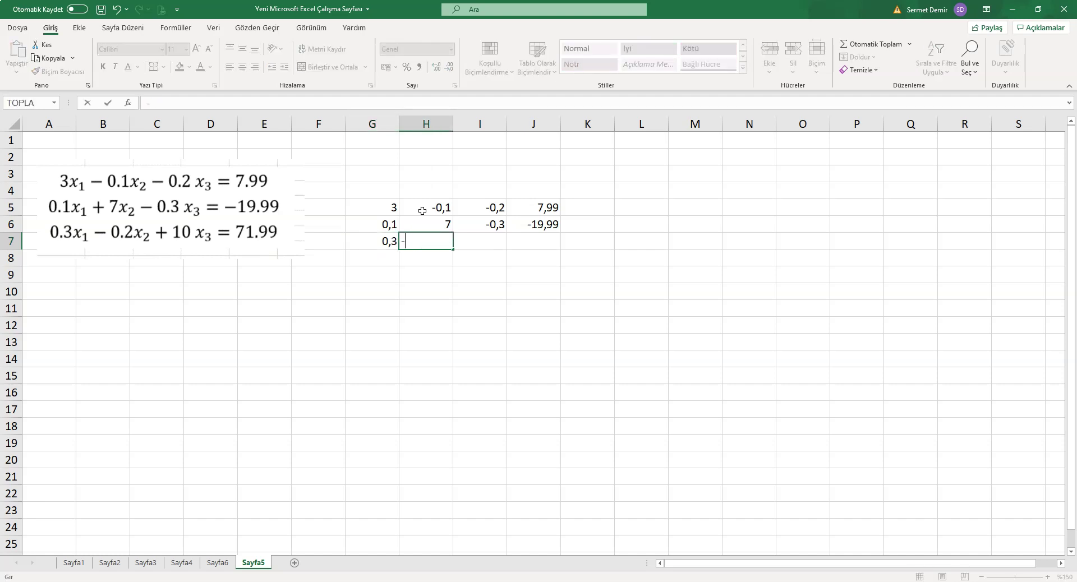
key(Tab)
text(10)
key(Tab)
text(71)
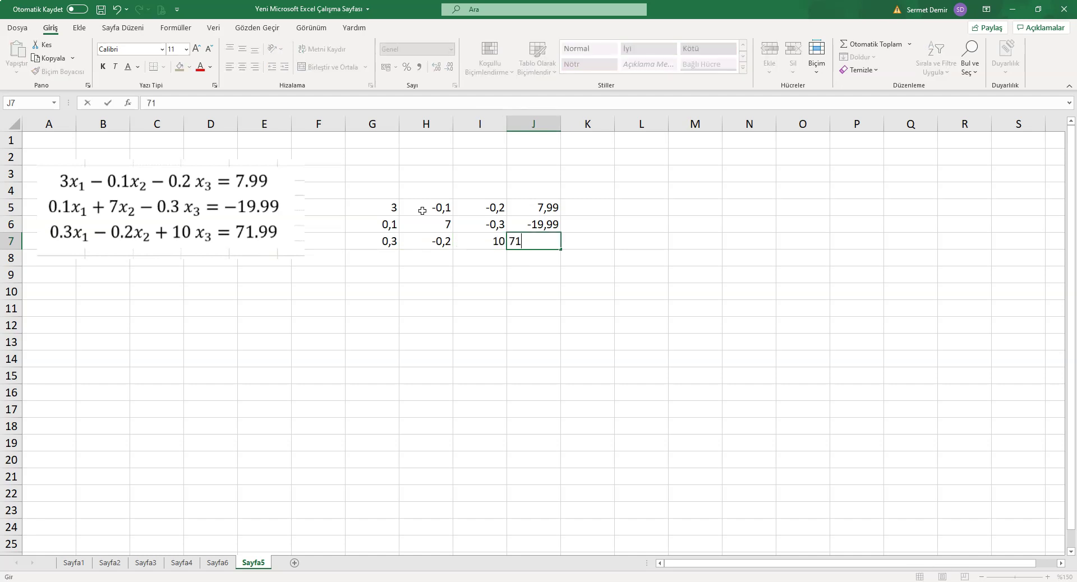
key(Return)
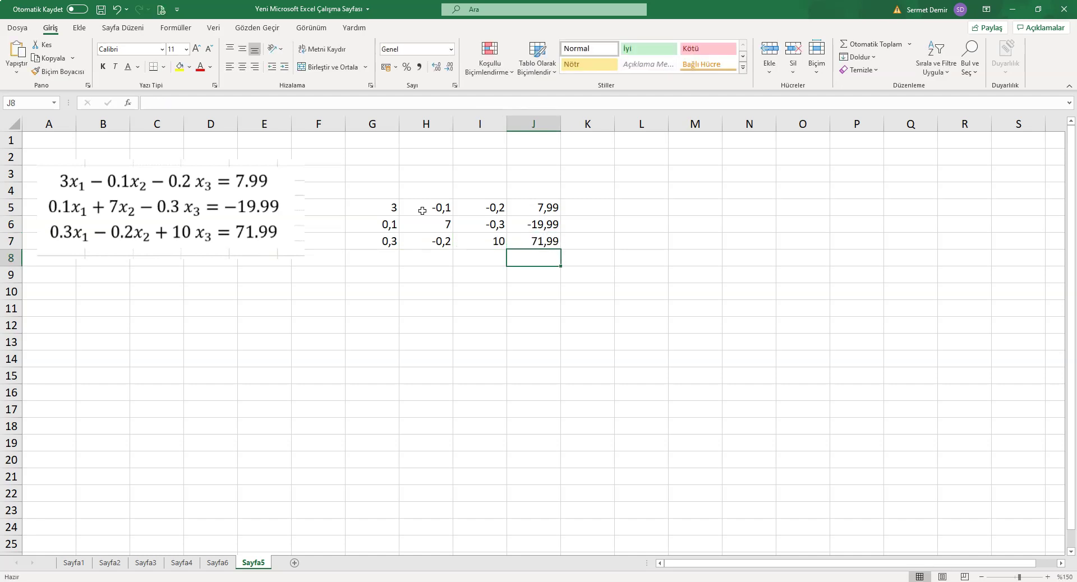
Centre-align the matrix G5:J7 and highlight the coefficients below the first pivot.
drag(382, 208, 536, 242)
click(242, 67)
click(471, 337)
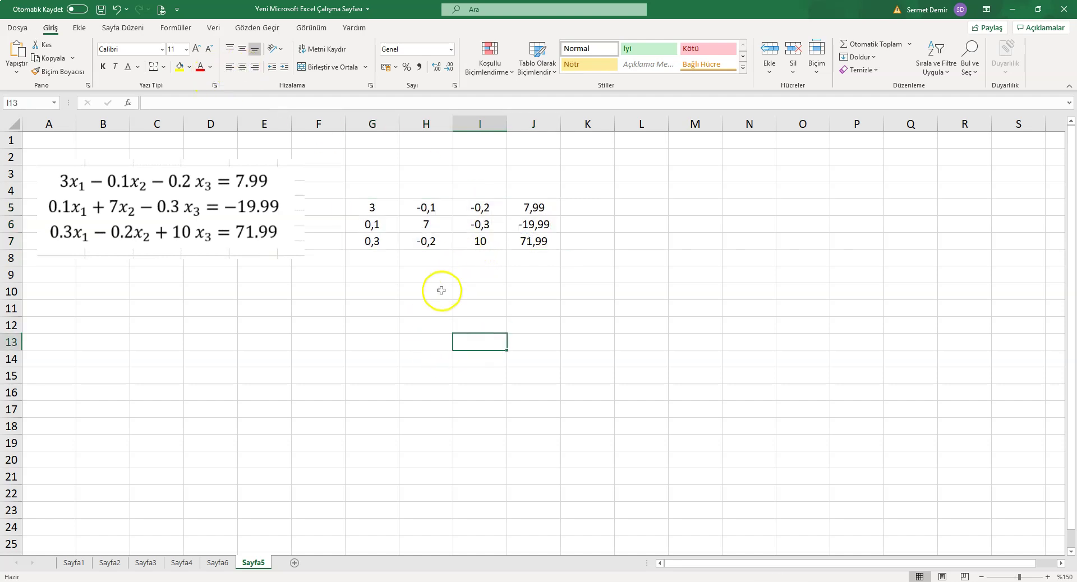
drag(373, 225, 380, 243)
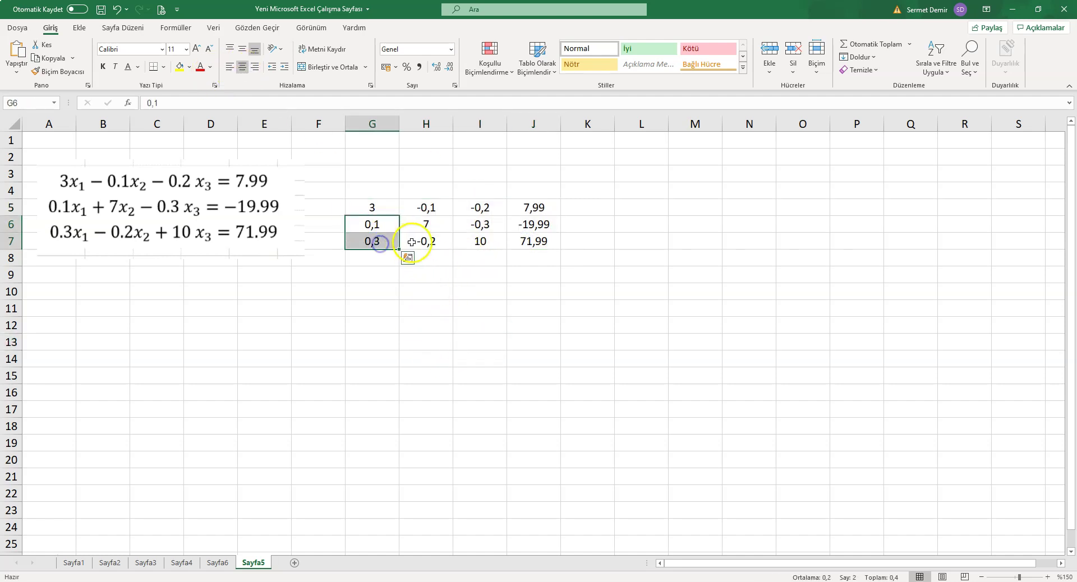
ctrl+click(430, 243)
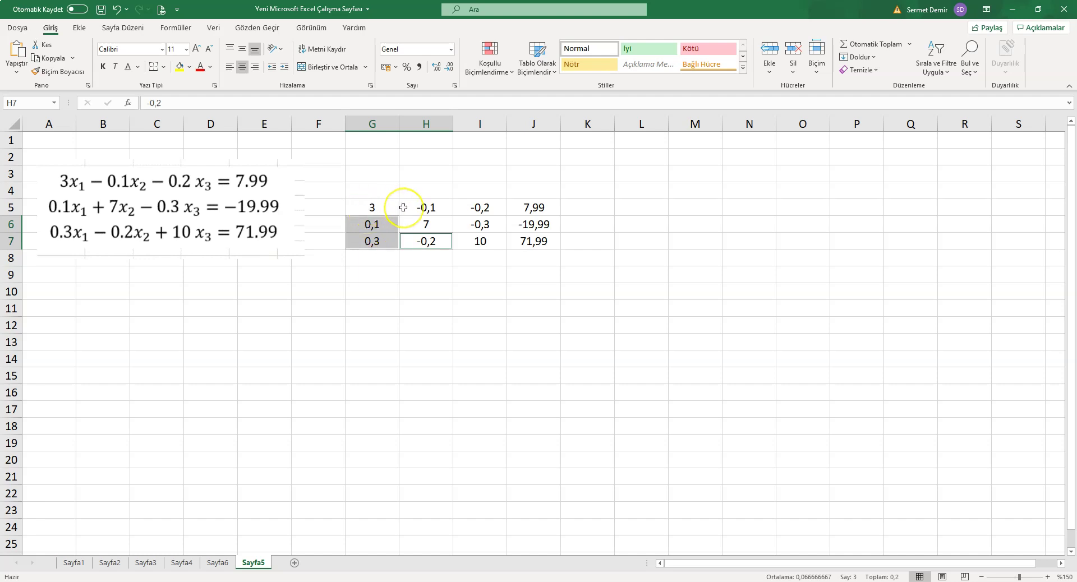
click(474, 311)
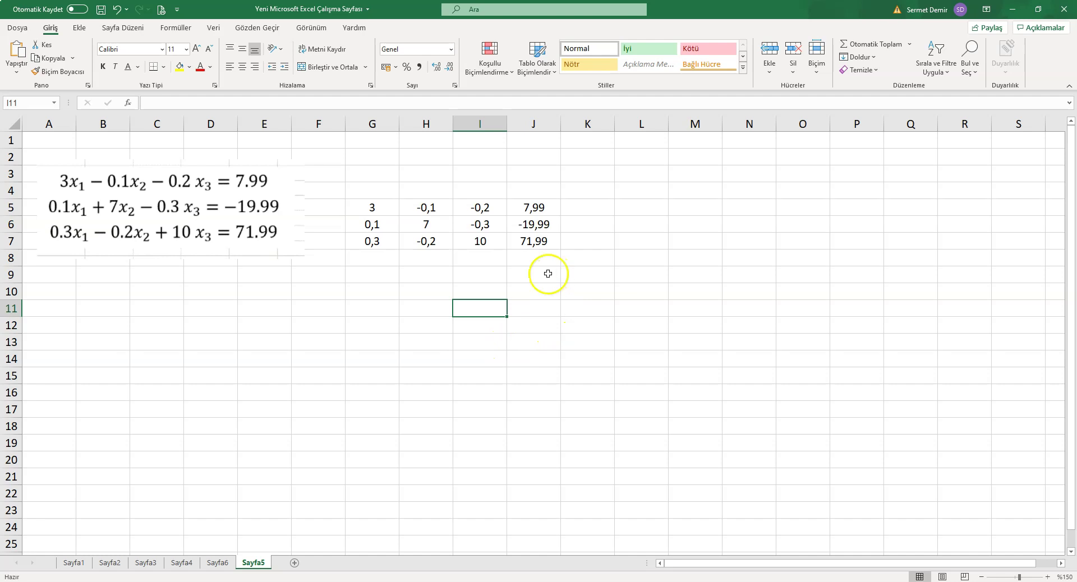
Copy the first equation into G10:J10 with =G5 filled across, centred.
drag(375, 208, 522, 208)
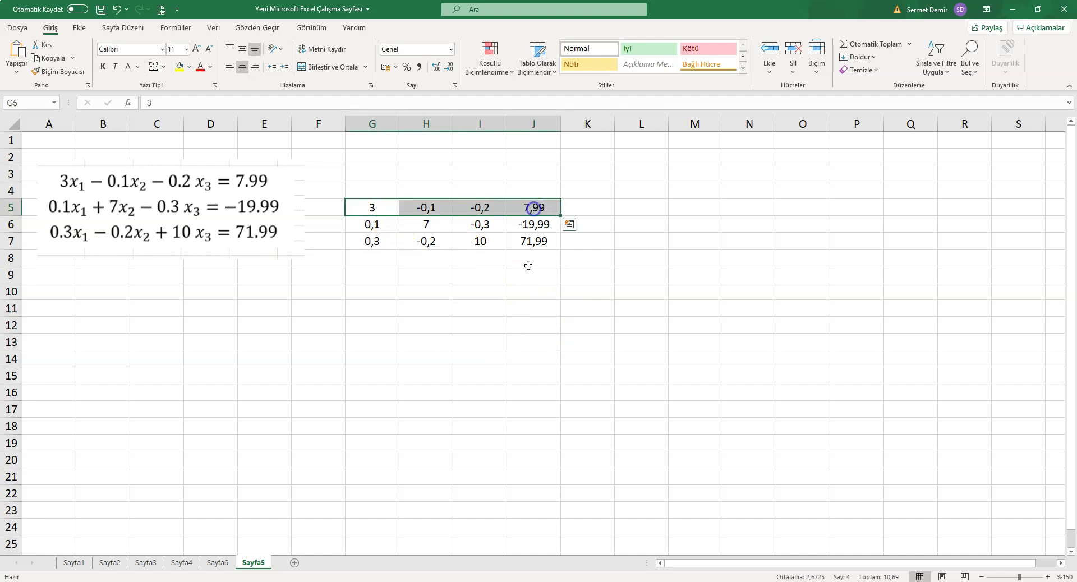
click(376, 293)
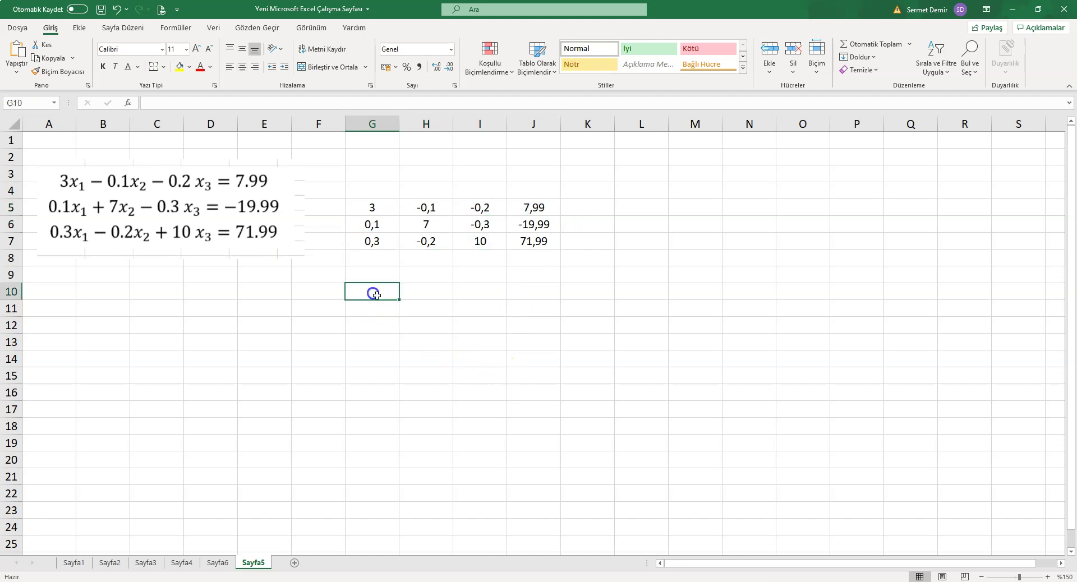
text(=)
click(387, 207)
key(Return)
click(391, 293)
drag(414, 299, 563, 301)
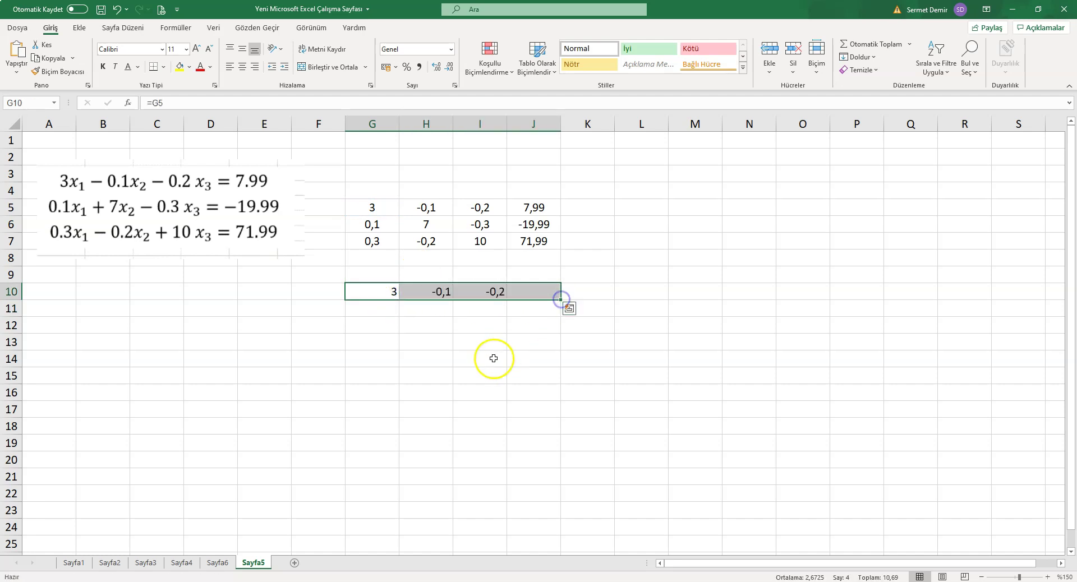
click(242, 68)
Centre columns G through J and select G11 beside the second equation row G6:J6.
drag(363, 124, 548, 141)
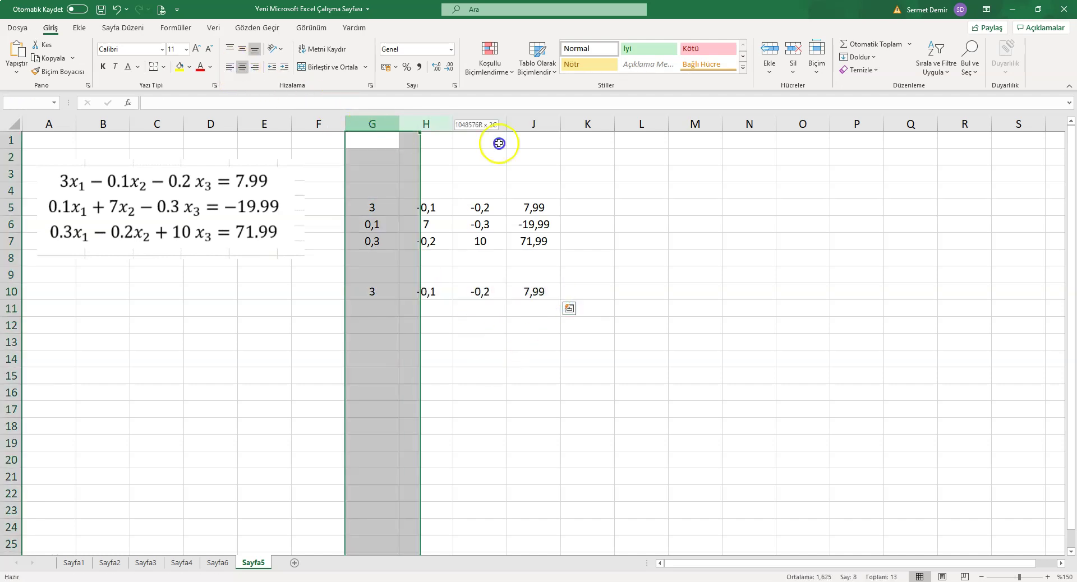
click(242, 69)
click(592, 370)
click(376, 311)
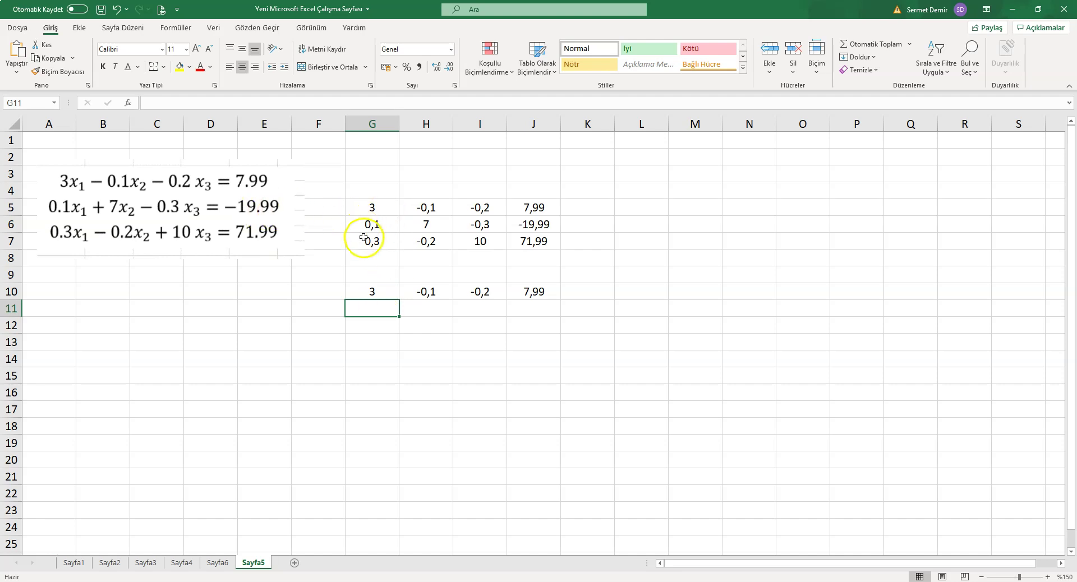
drag(361, 229, 543, 226)
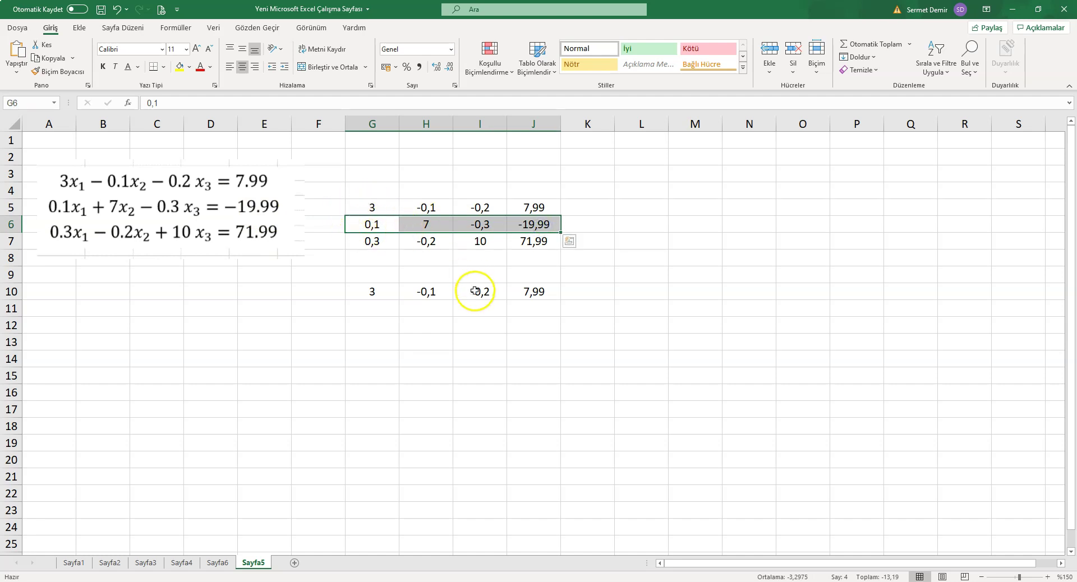
click(377, 309)
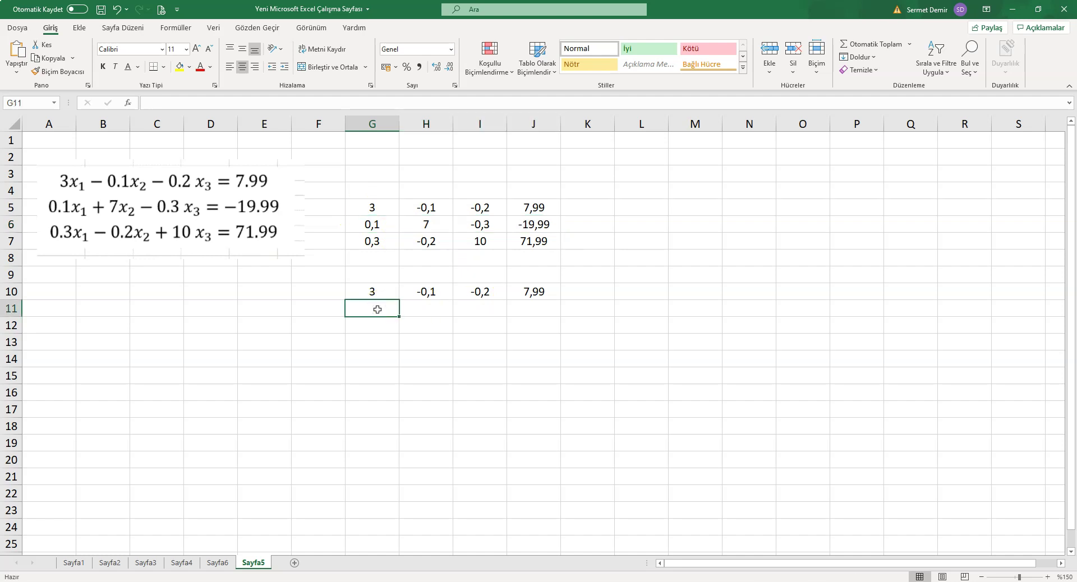
Enter a first elimination formula in G11 from G6 over the pivot reference.
text(=)
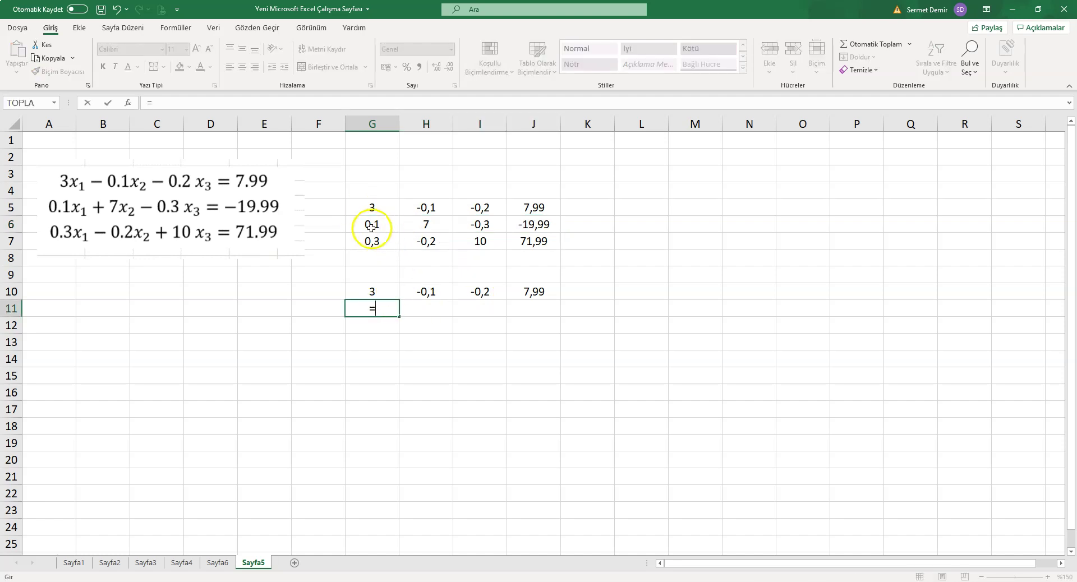
click(373, 226)
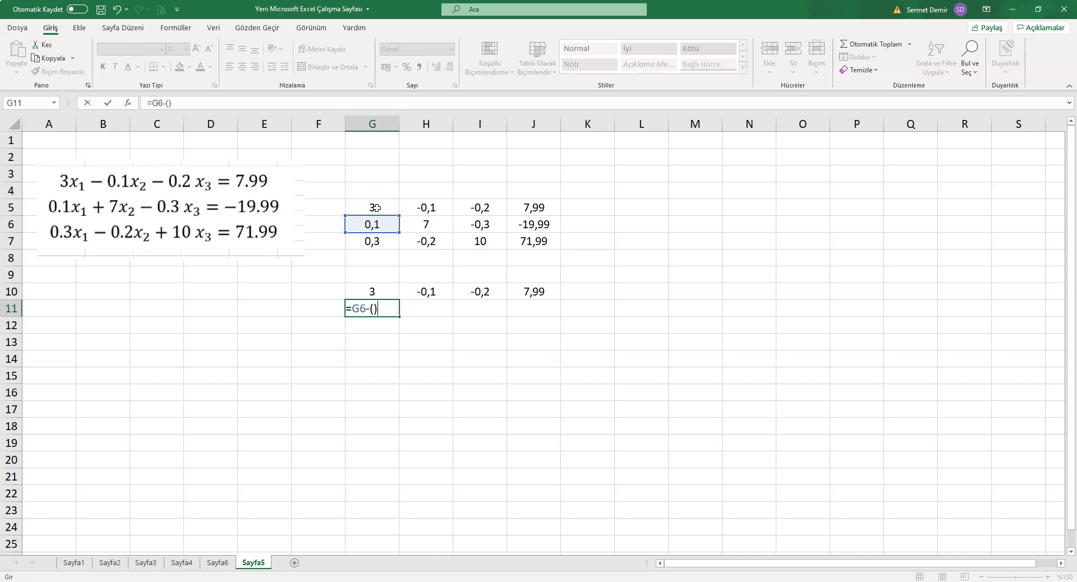
click(374, 308)
click(374, 223)
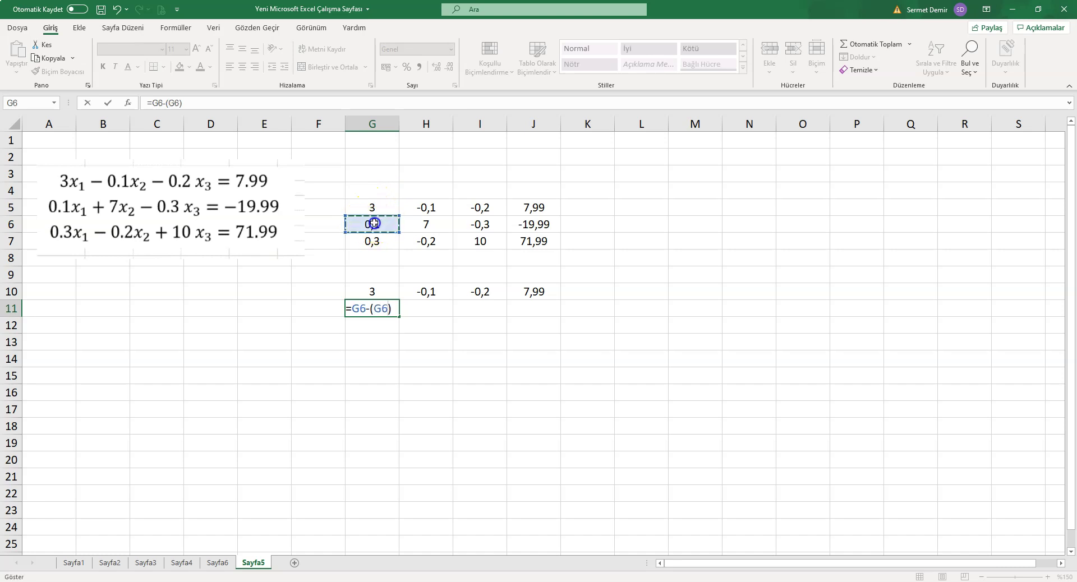
click(375, 207)
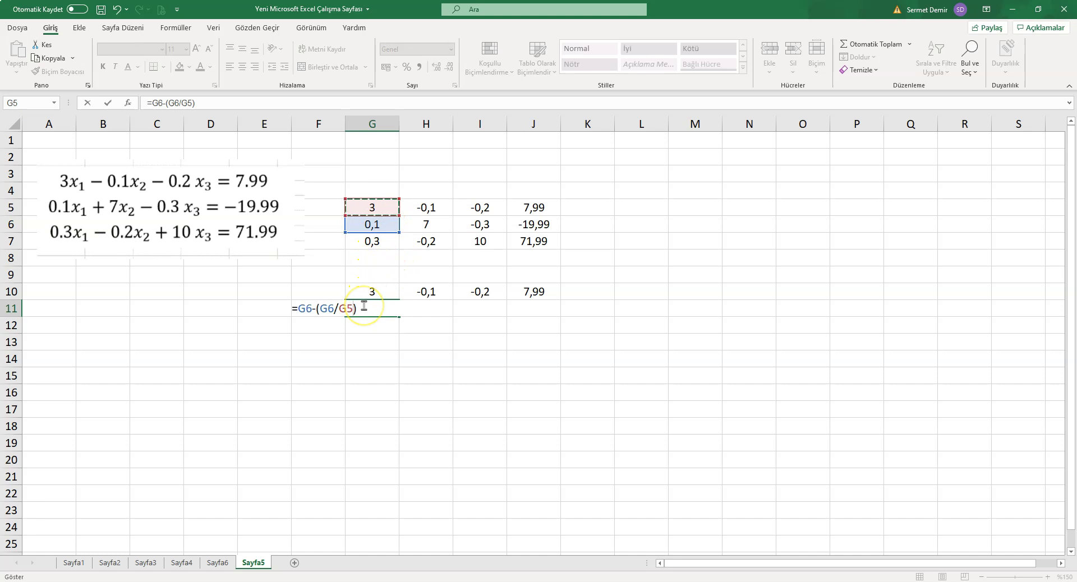
key(Right)
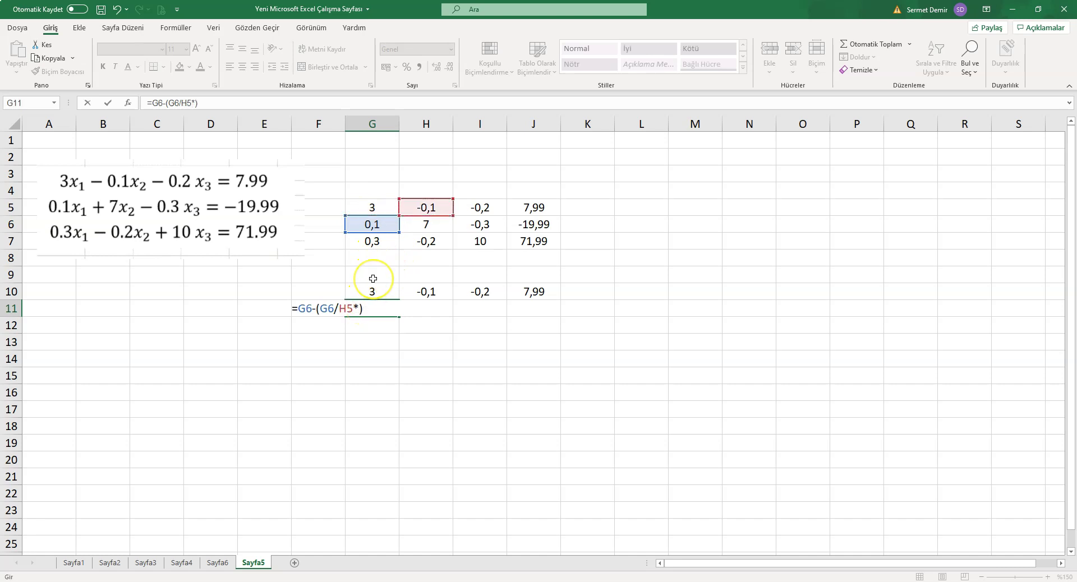
key(Tab)
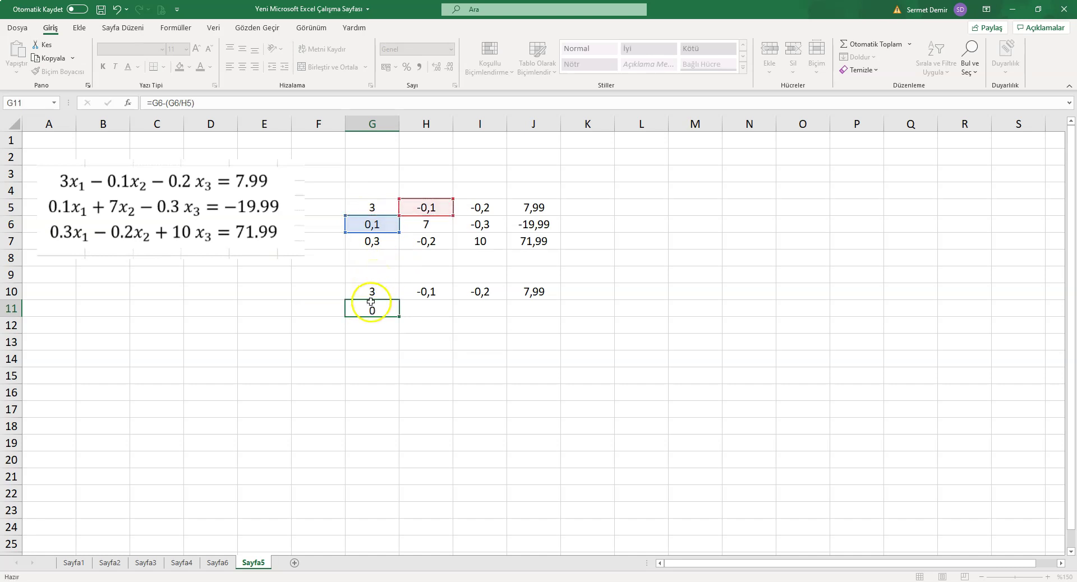
Correct G11's divisor from H5 to G5 so it reads =G6-(G6/G5)*G5, giving 0.
click(371, 309)
click(211, 105)
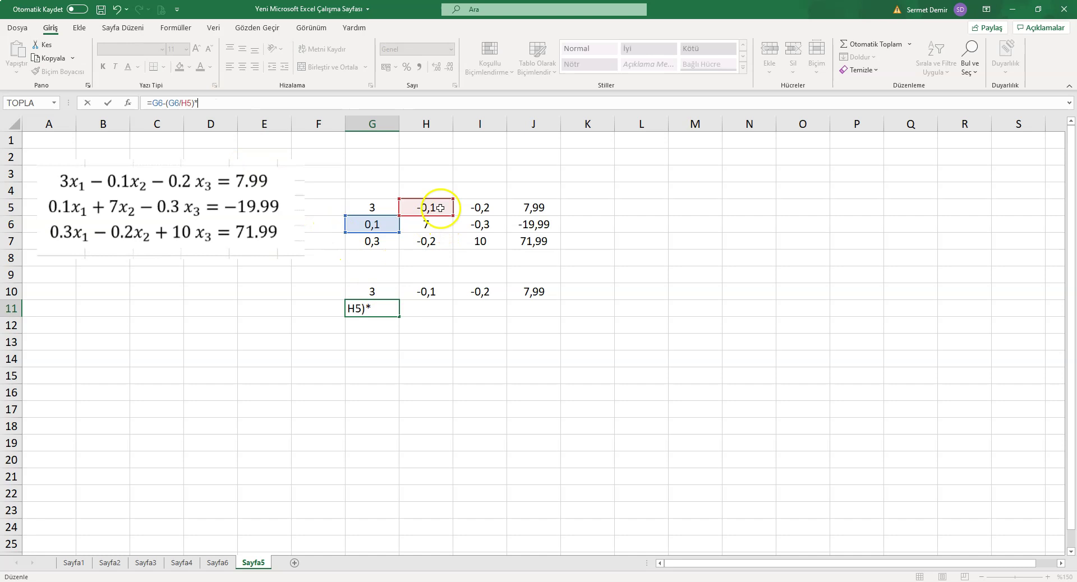
key(Escape)
click(186, 104)
key(BackSpace)
key(BackSpace)
click(380, 207)
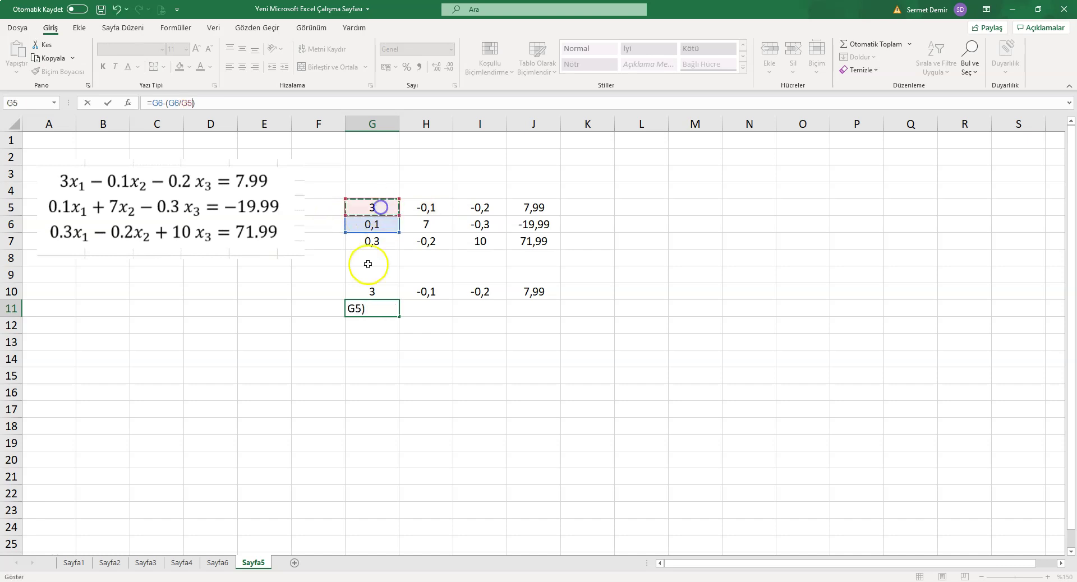
click(213, 101)
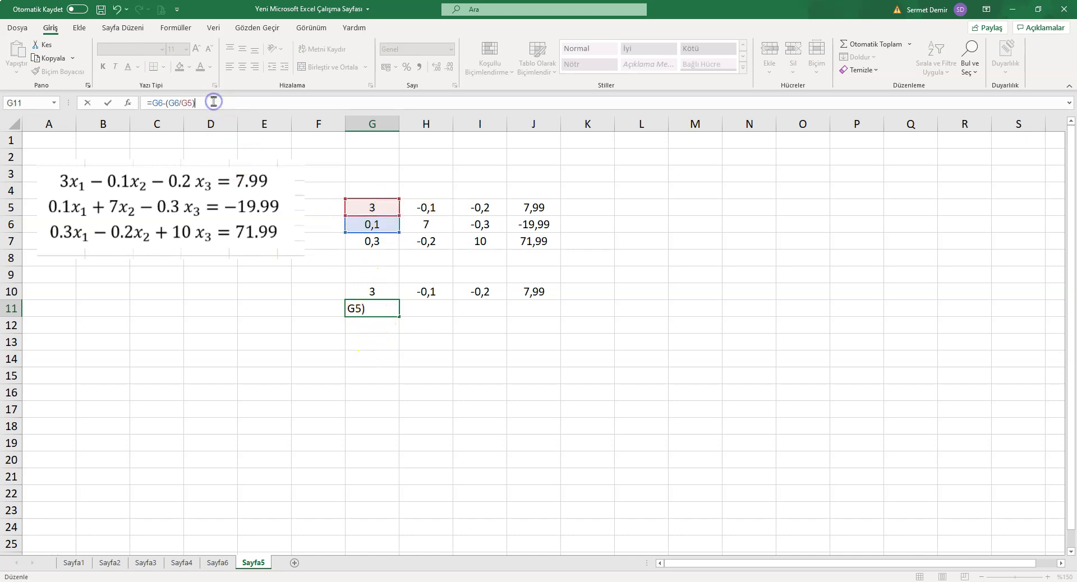
click(381, 207)
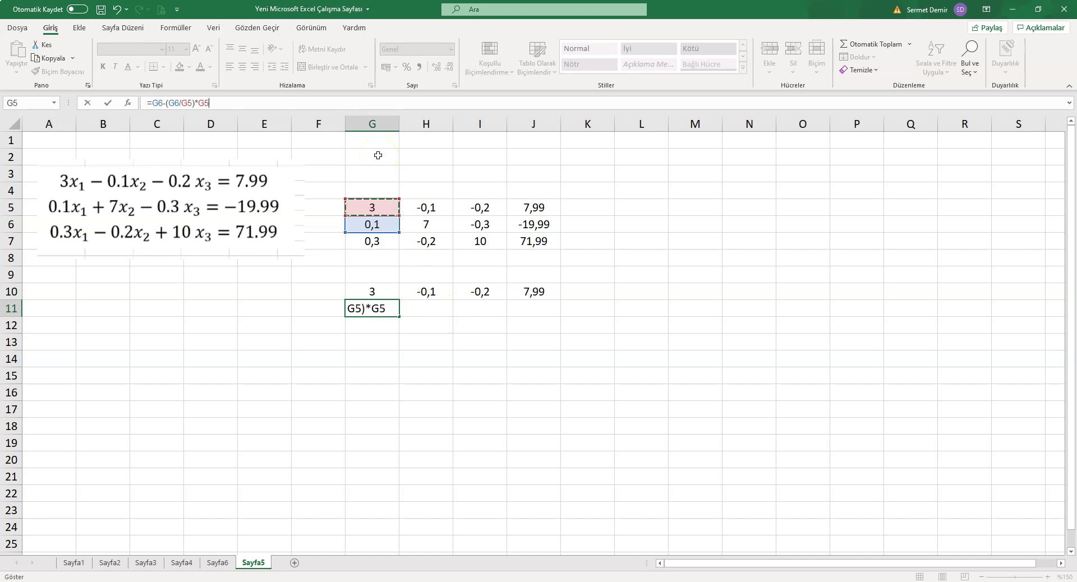
key(Return)
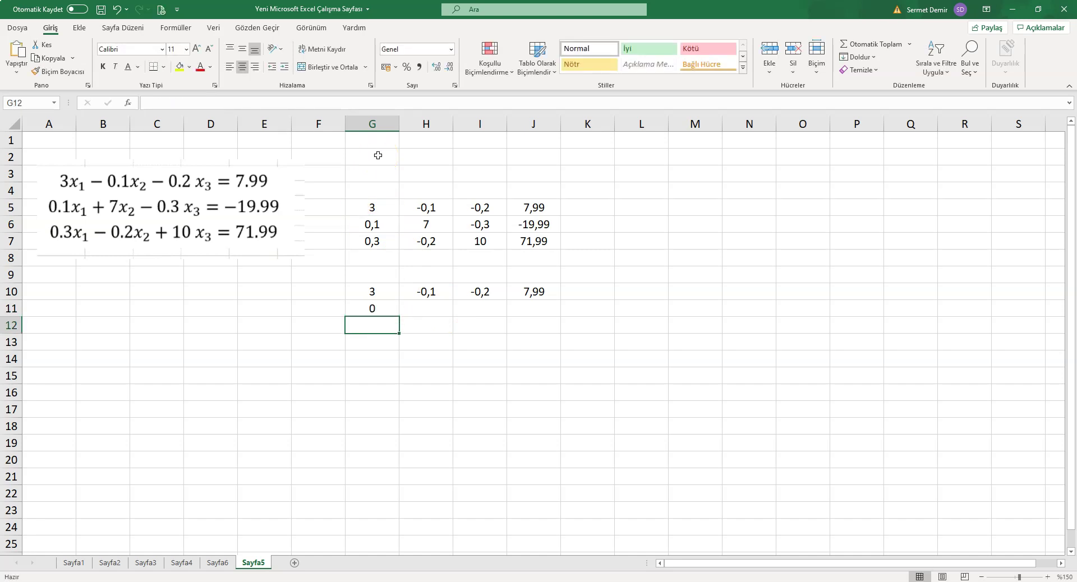
Fill G11's formula across to J11, then clear the incorrect results in H11:J11.
click(372, 308)
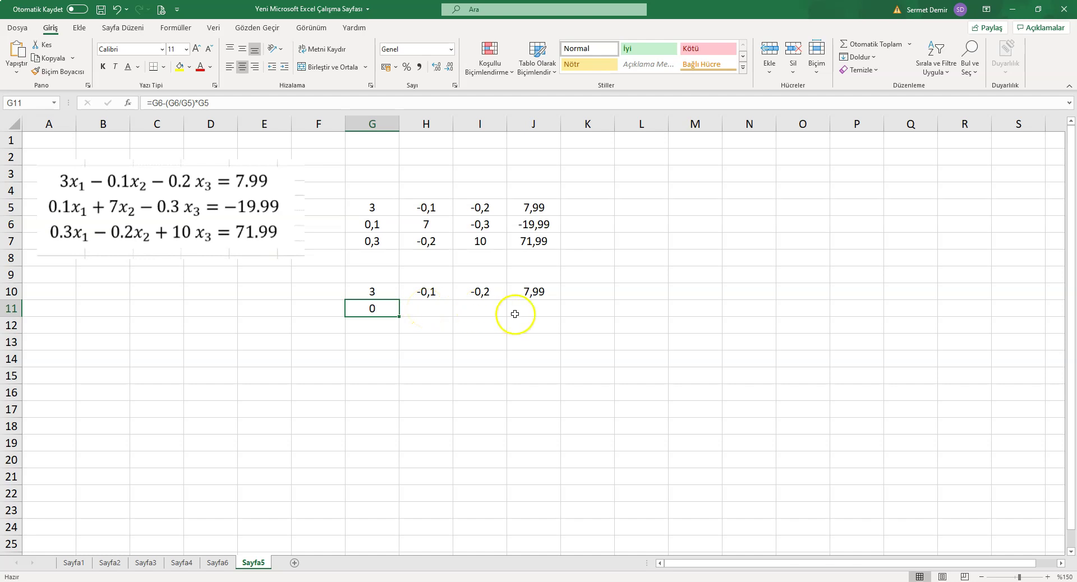
drag(398, 315, 544, 317)
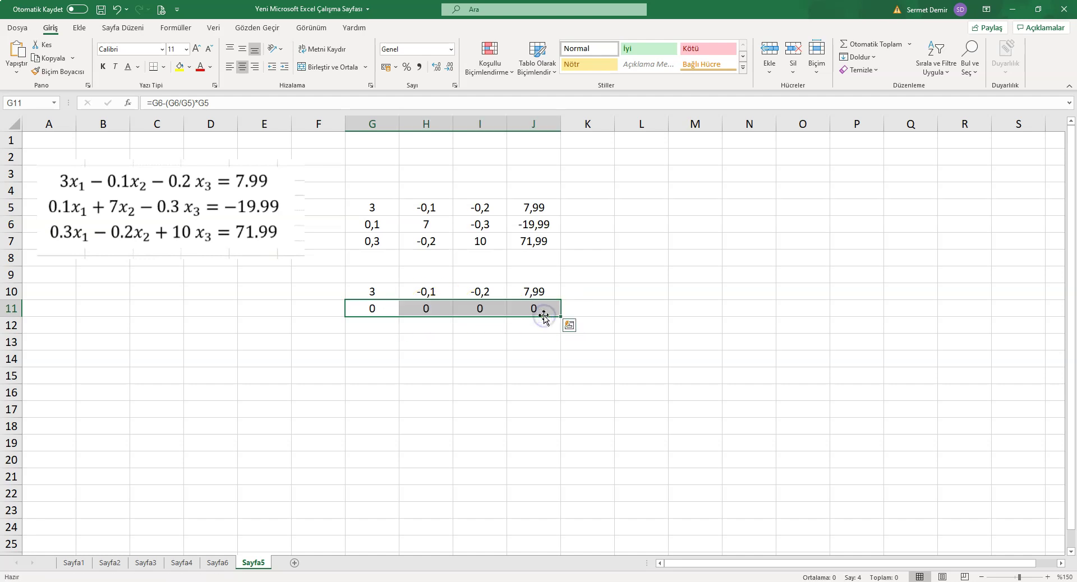
click(426, 309)
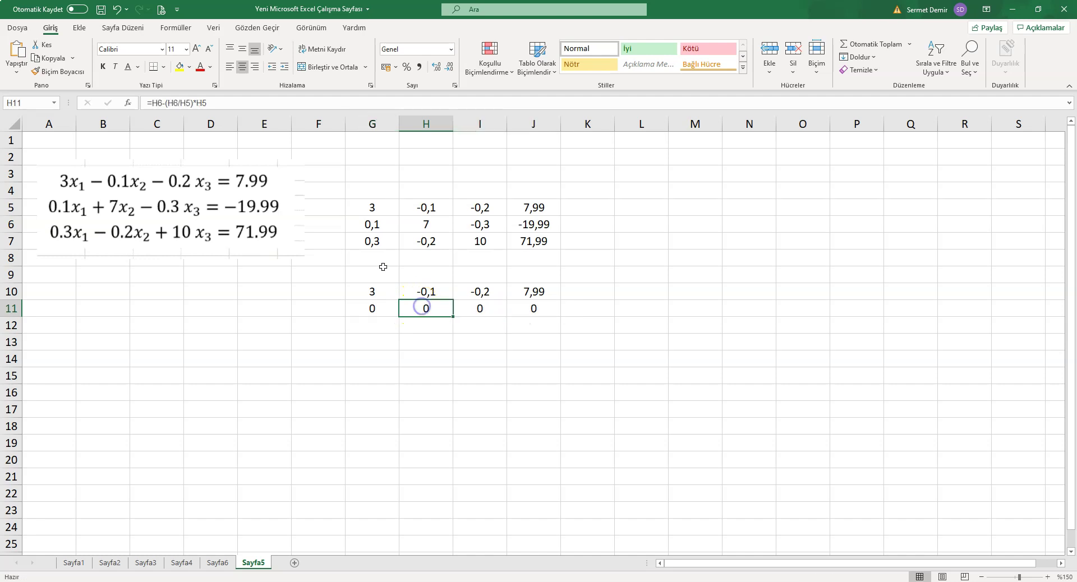
click(200, 103)
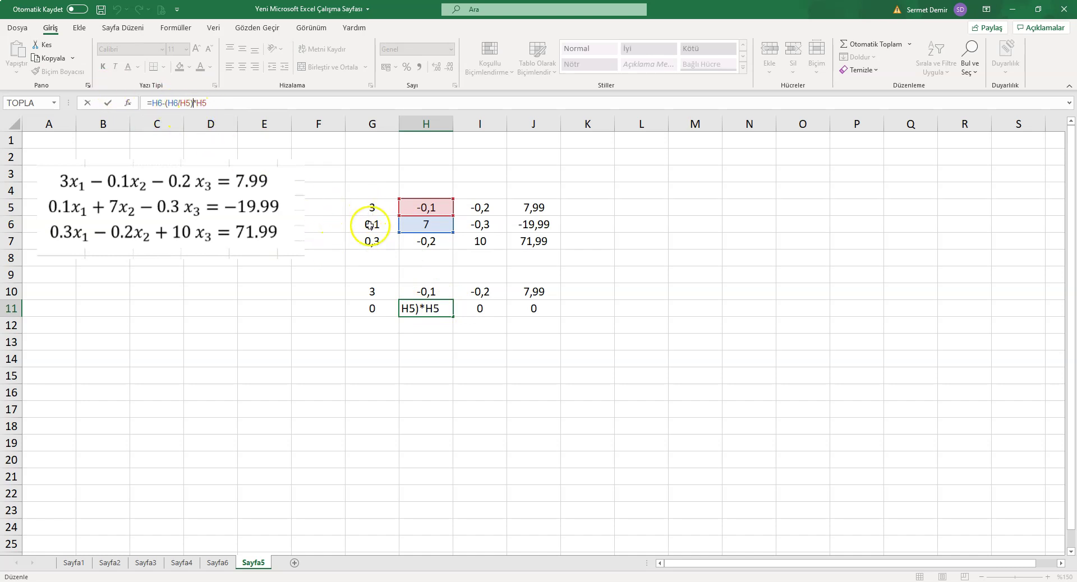
key(ctrl+Return)
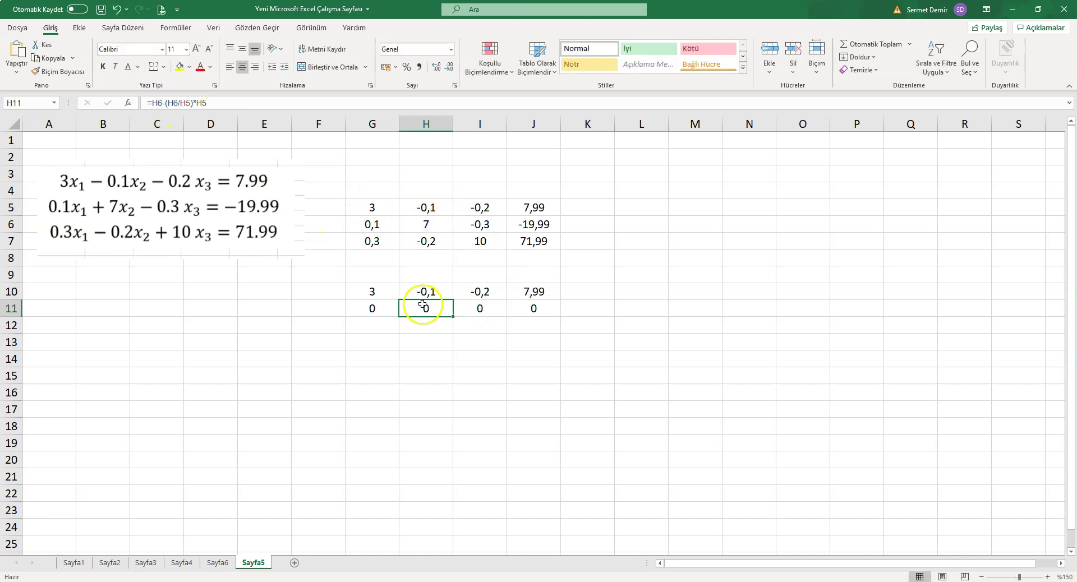
drag(453, 316, 533, 304)
key(Delete)
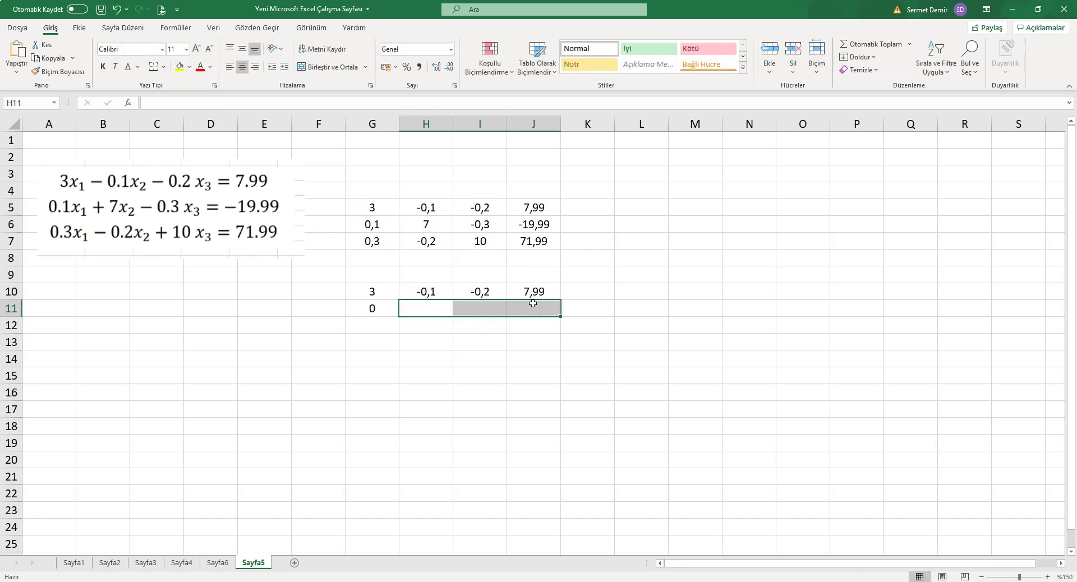
Change G11 to =G6-($G$6/$G$5)*G5 with absolute multiplier references.
click(374, 306)
click(172, 105)
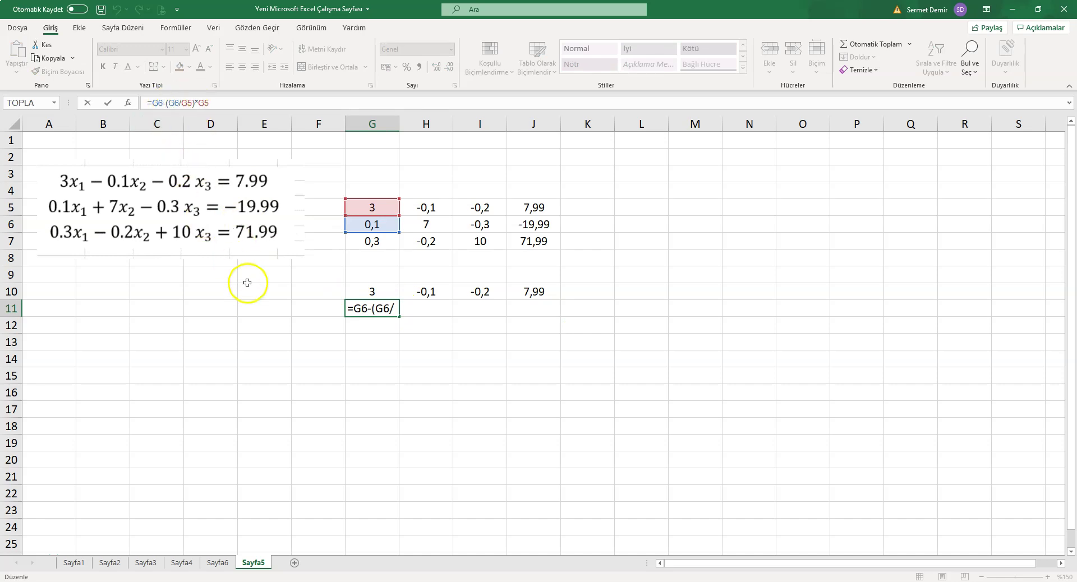
key(F4)
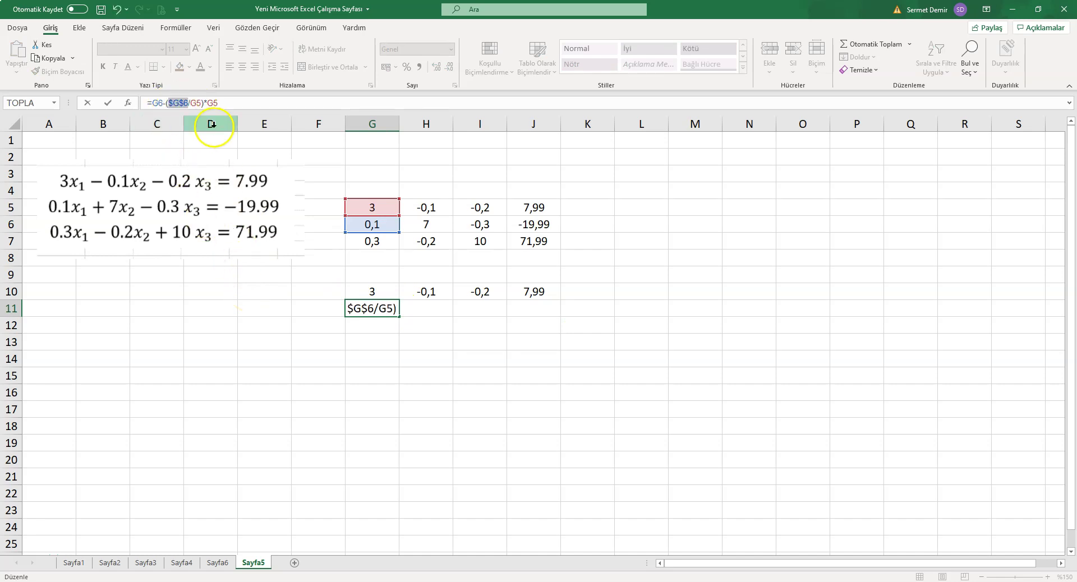
click(196, 104)
key(F4)
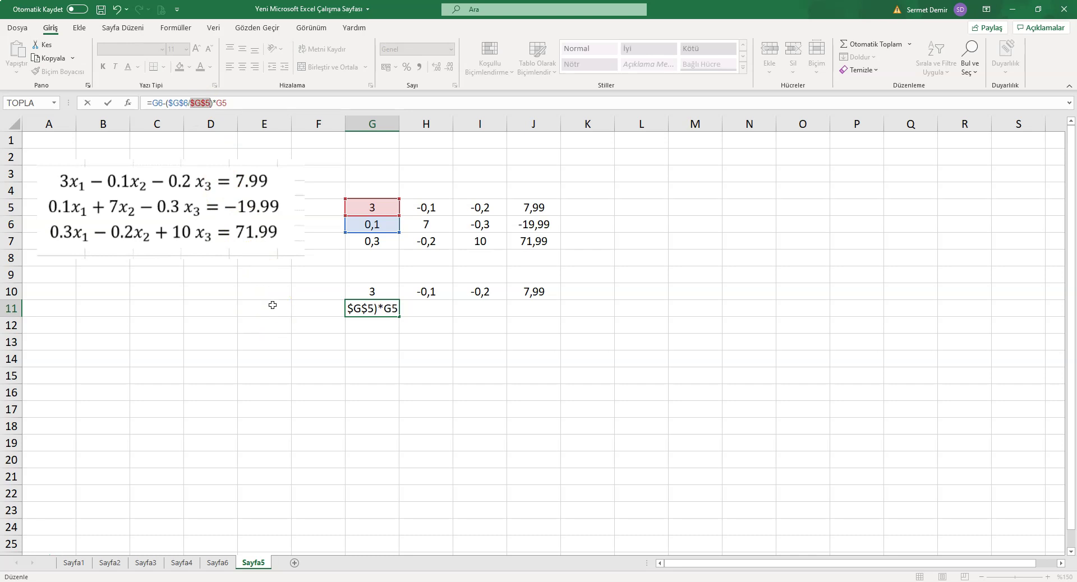
key(Return)
Fill the fixed formula across H11:J11, giving 0, 7,003333, -0,29333, -20,2563.
click(428, 225)
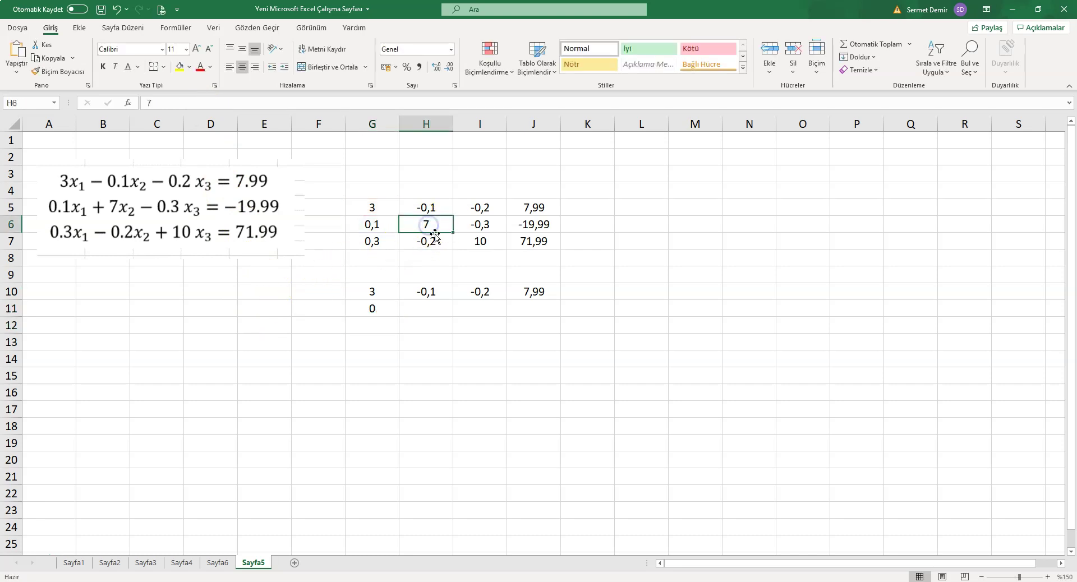
click(436, 211)
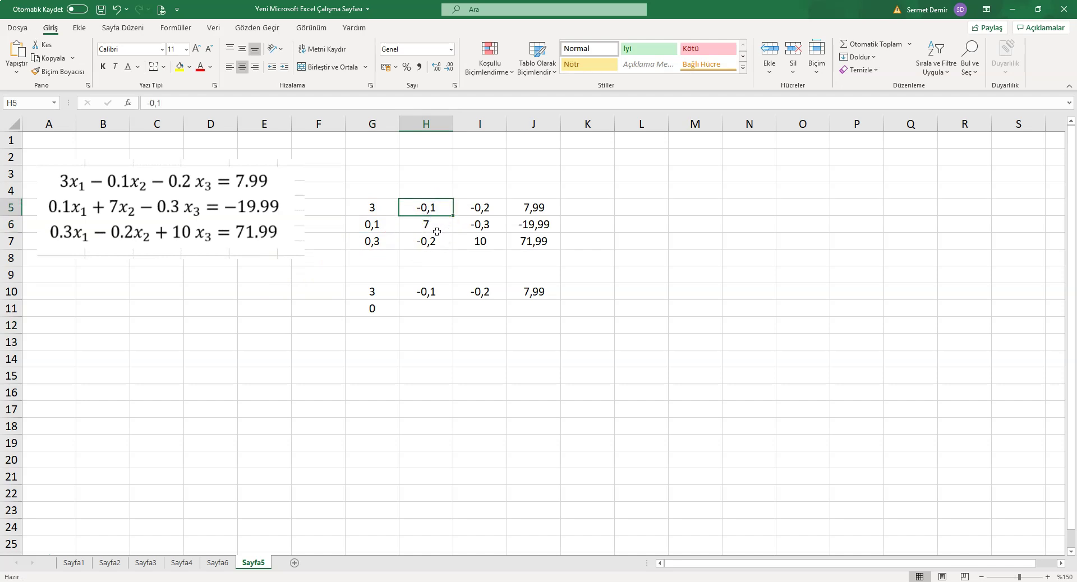
click(384, 309)
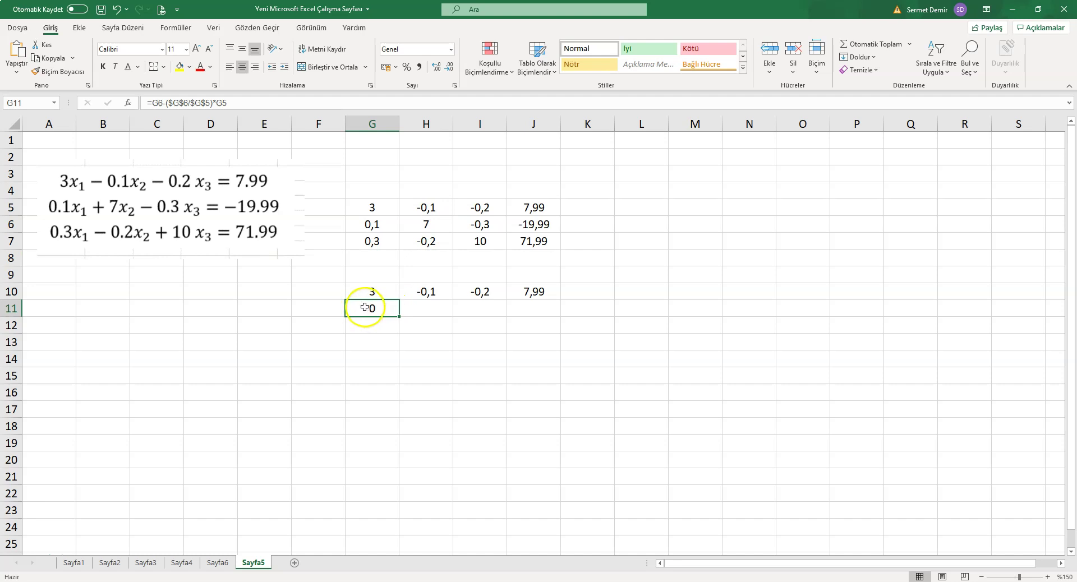
drag(399, 316, 549, 311)
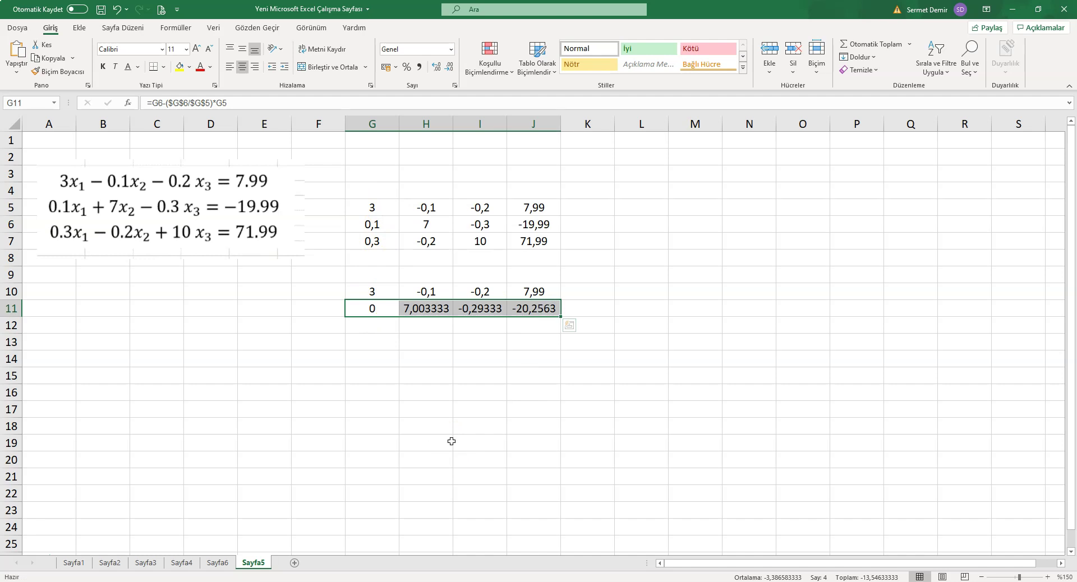
click(379, 323)
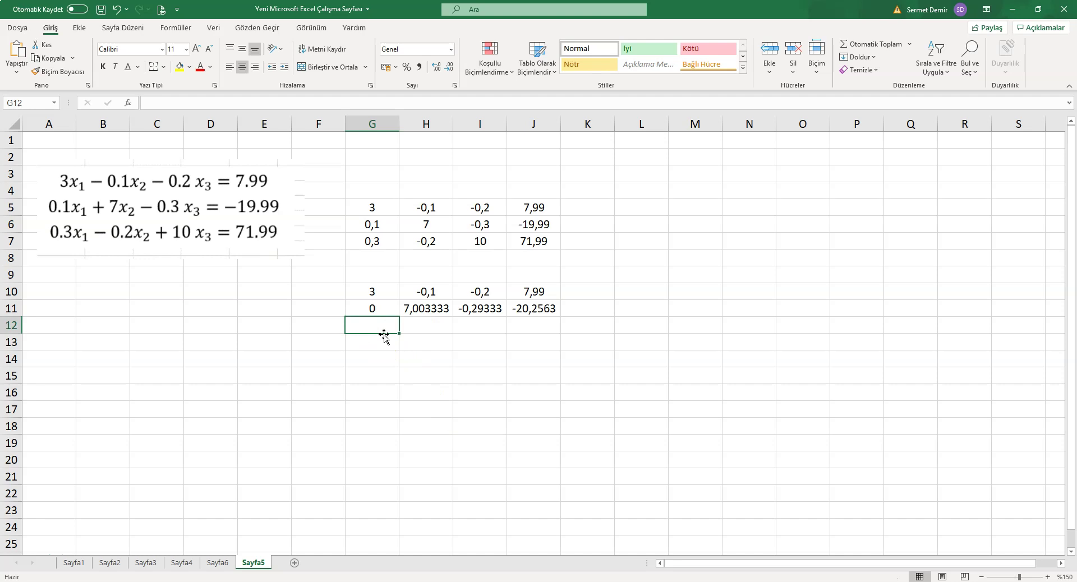
Widen column G and enter =G7-(G7/G5)*G5 in G12.
text(=)
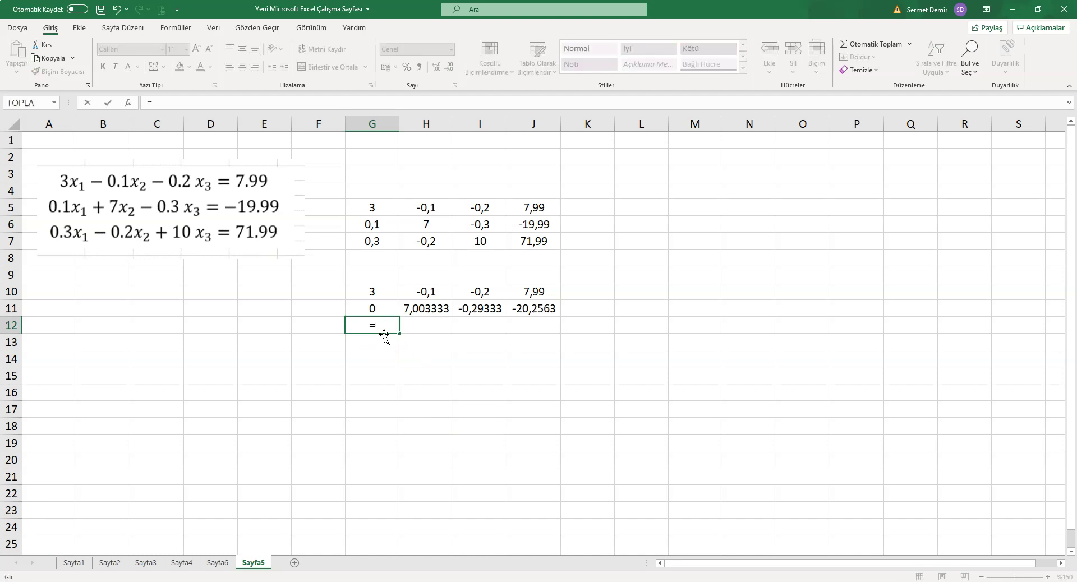
key(Escape)
drag(399, 126, 437, 126)
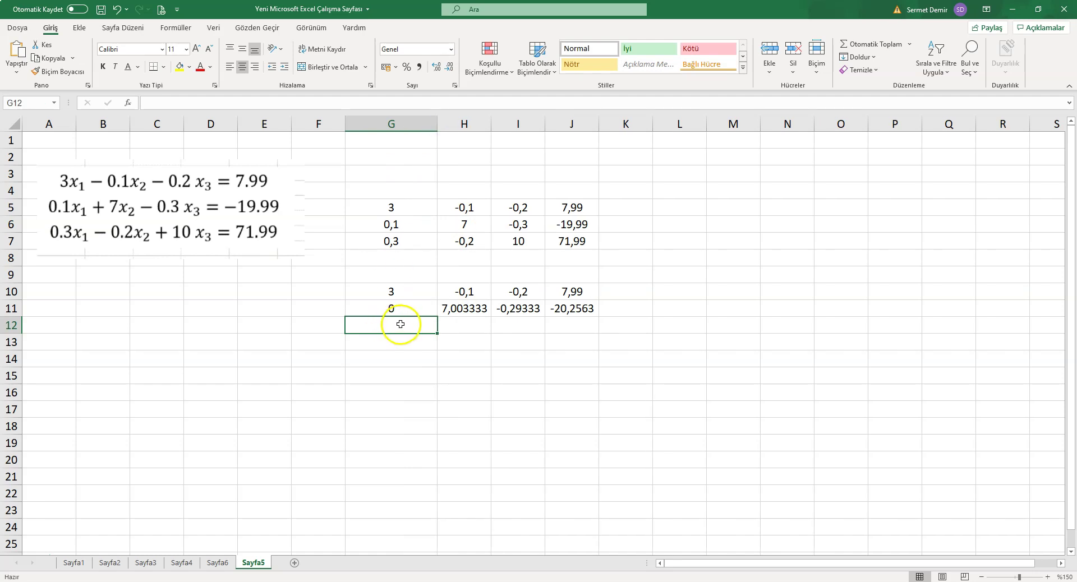
text(=)
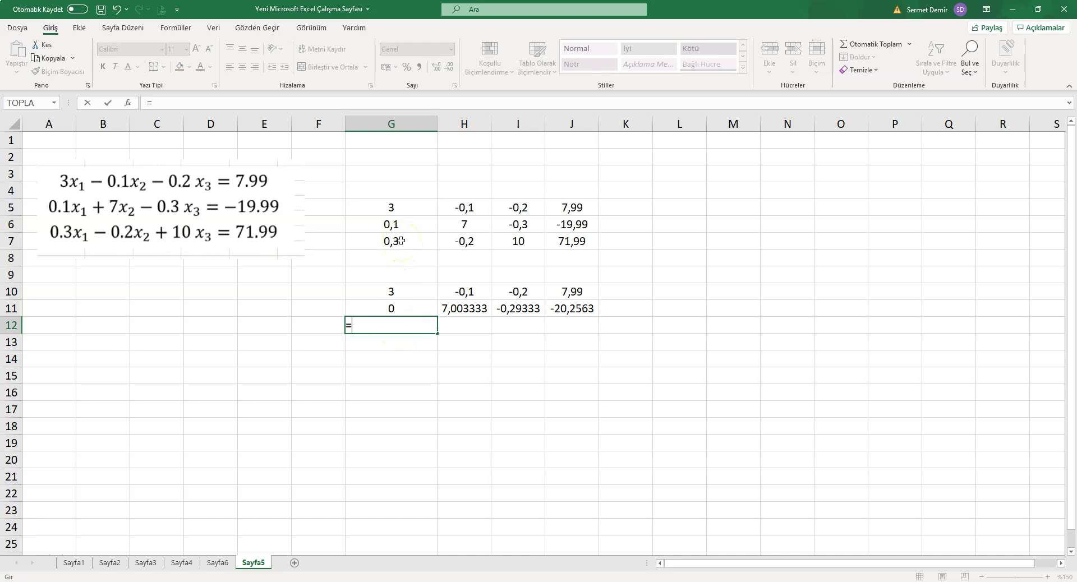
click(390, 207)
click(392, 244)
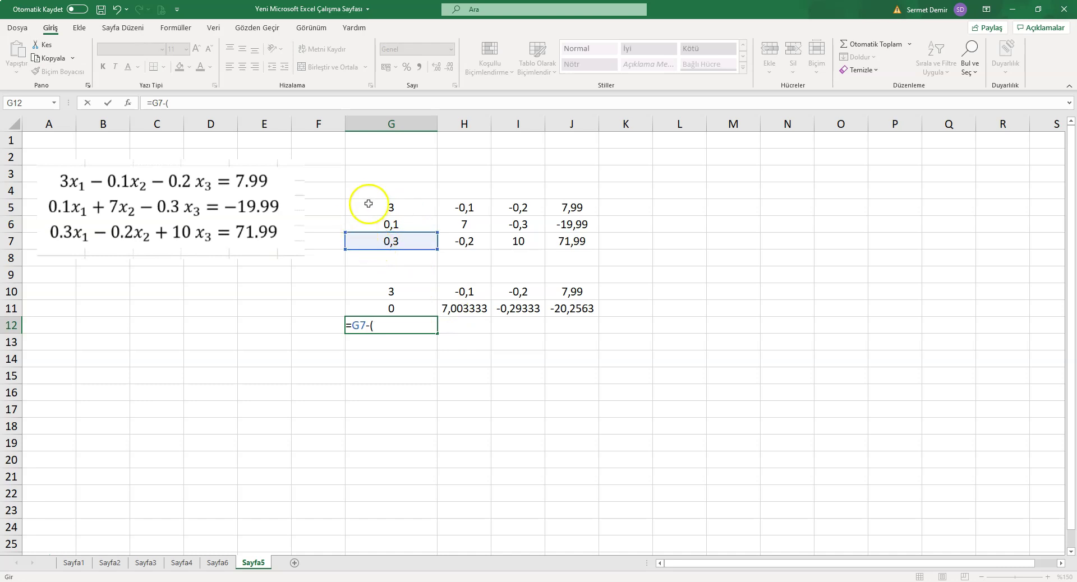
click(382, 241)
text(/)
click(400, 210)
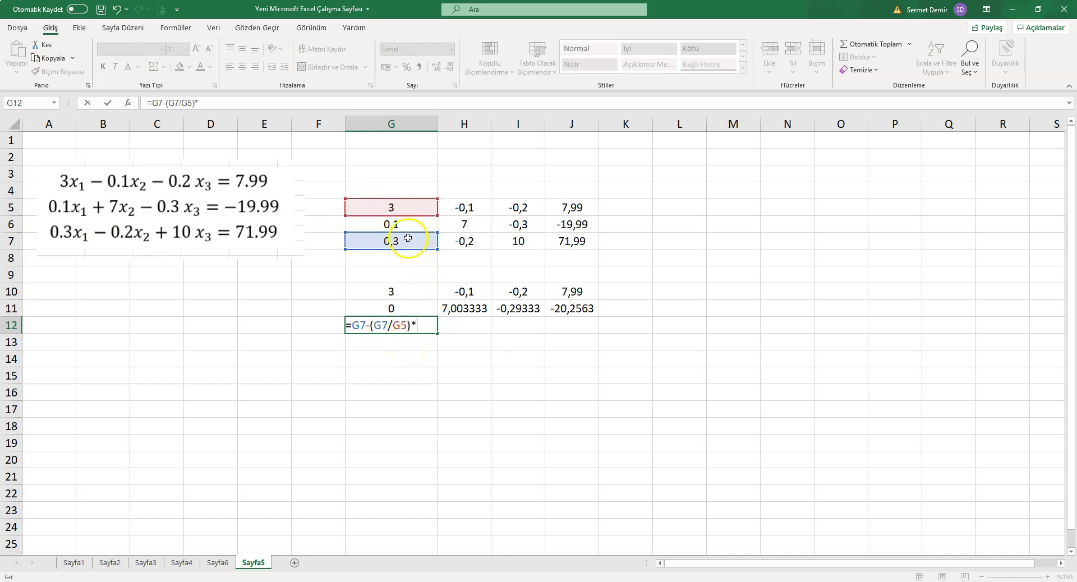
click(392, 208)
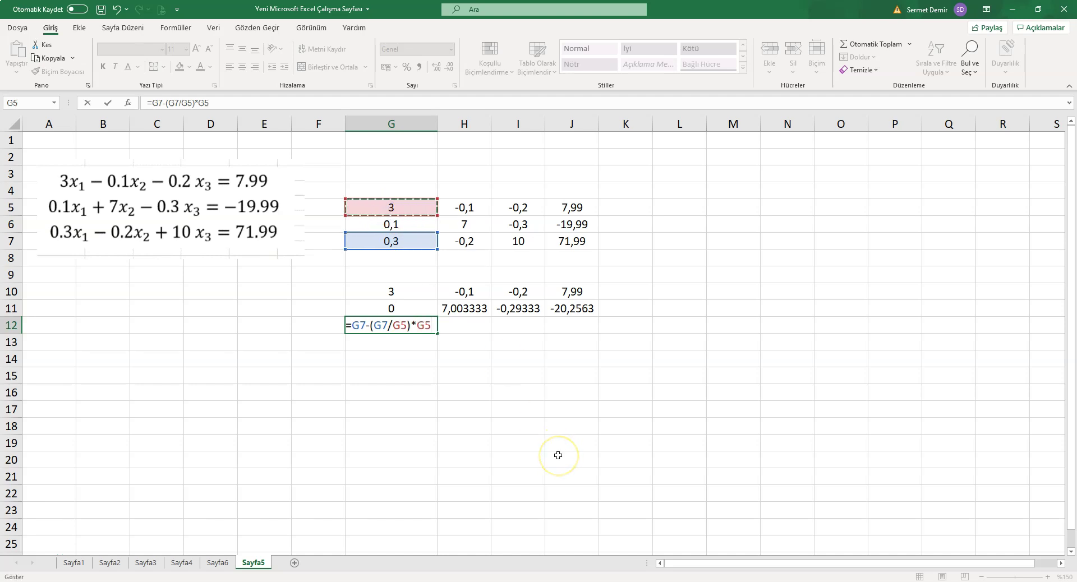
key(Return)
Make G12's multiplier absolute: =G7-($G$7/$G$5)*G5.
click(415, 324)
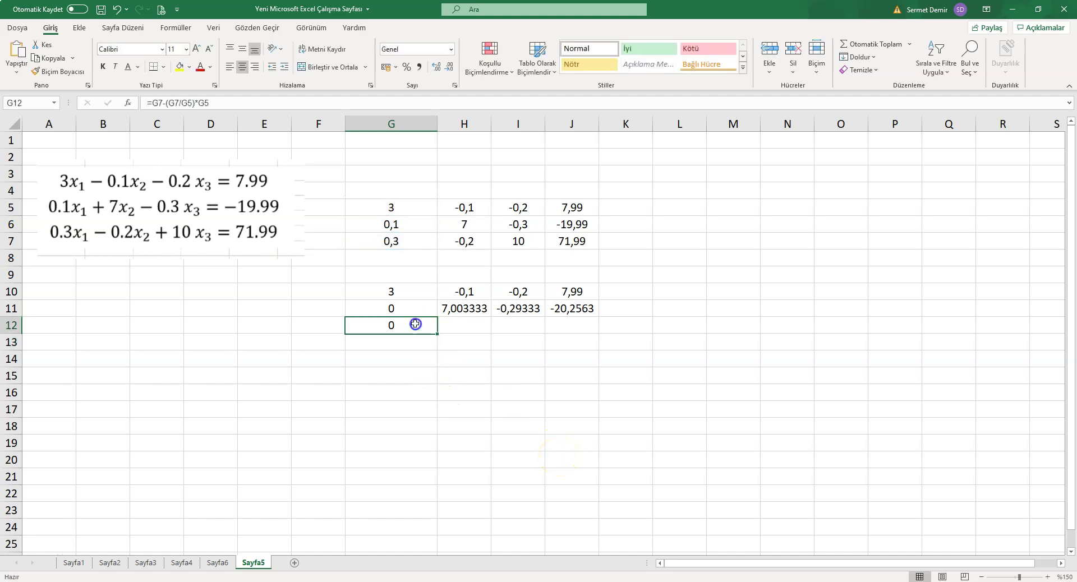
click(175, 101)
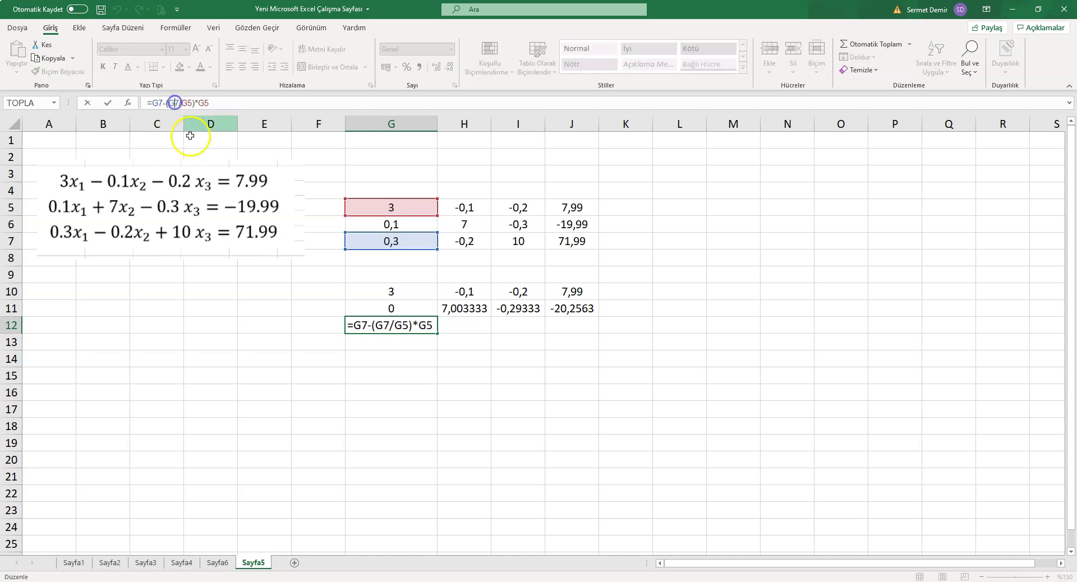
key(F4)
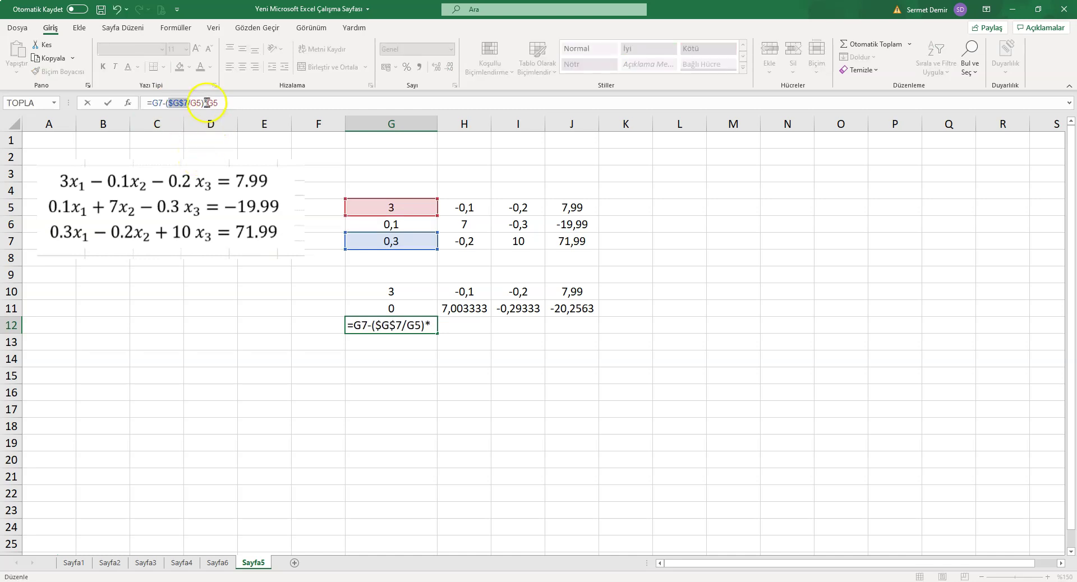
click(197, 103)
key(F4)
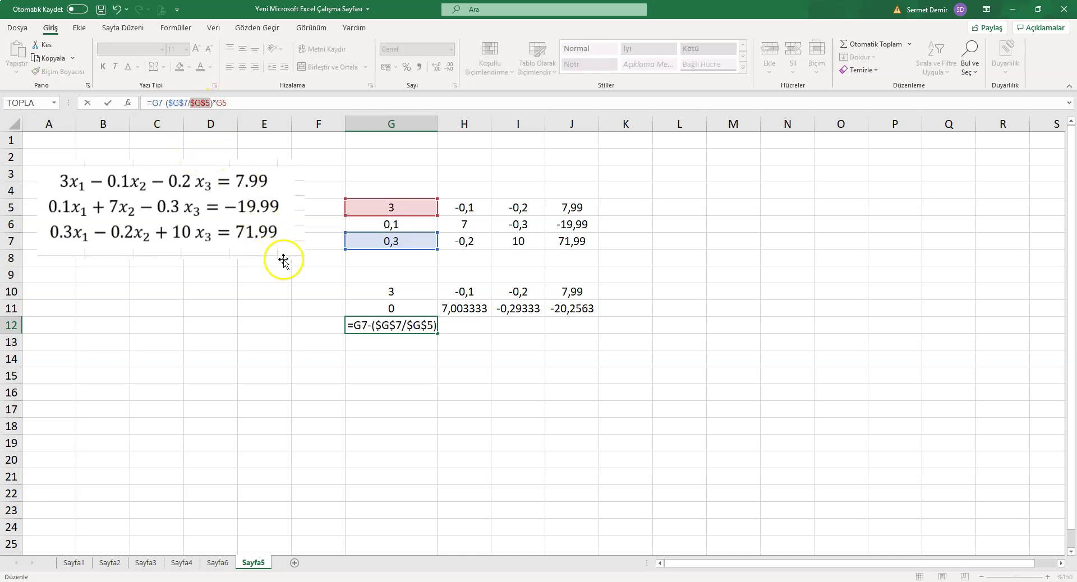
key(Return)
Fill G12's formula to J12, giving 0, -0,19, 10,02, 71,191.
click(415, 329)
drag(437, 333, 583, 331)
click(518, 443)
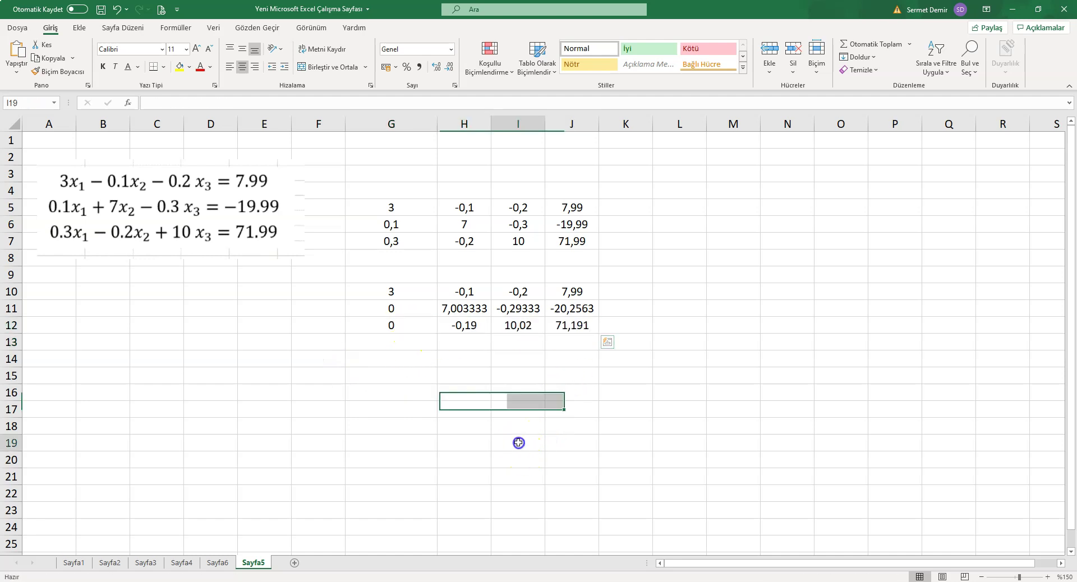
drag(391, 309, 391, 325)
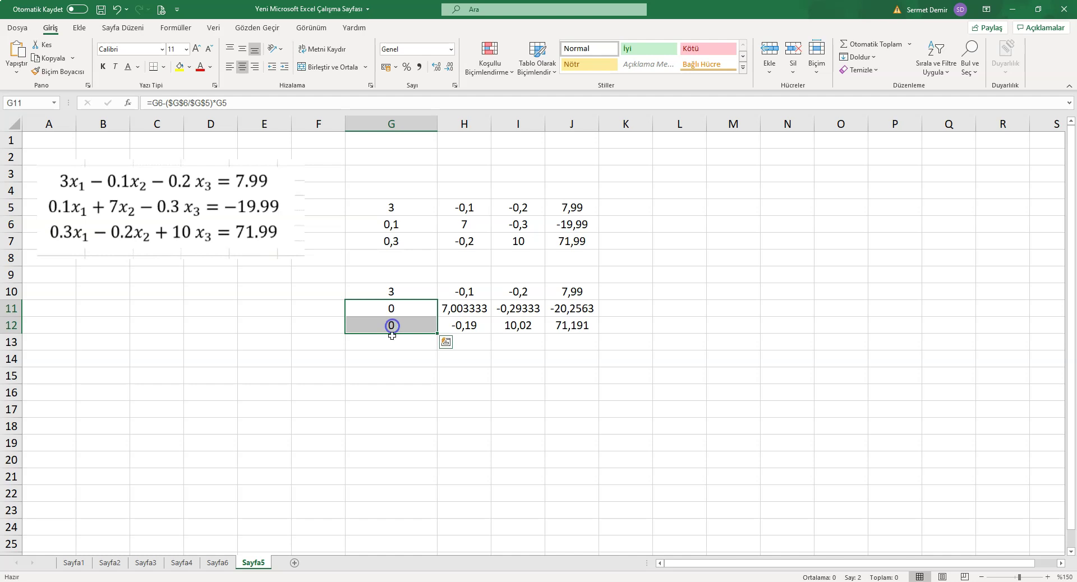
Review H12's formula and the rows G5:J5 and G10:J11.
click(482, 422)
click(471, 325)
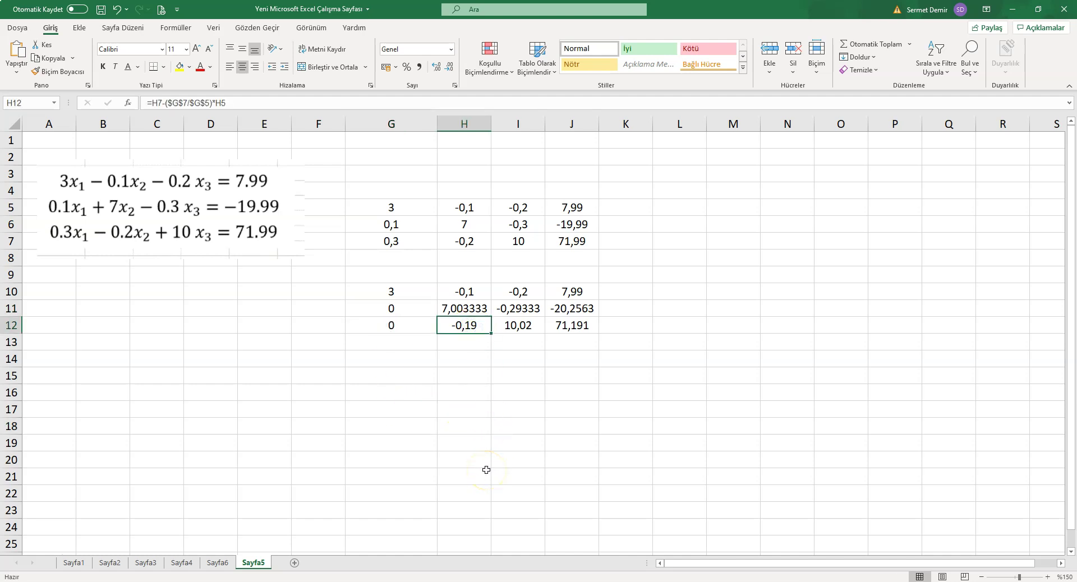
click(464, 318)
drag(403, 209, 561, 207)
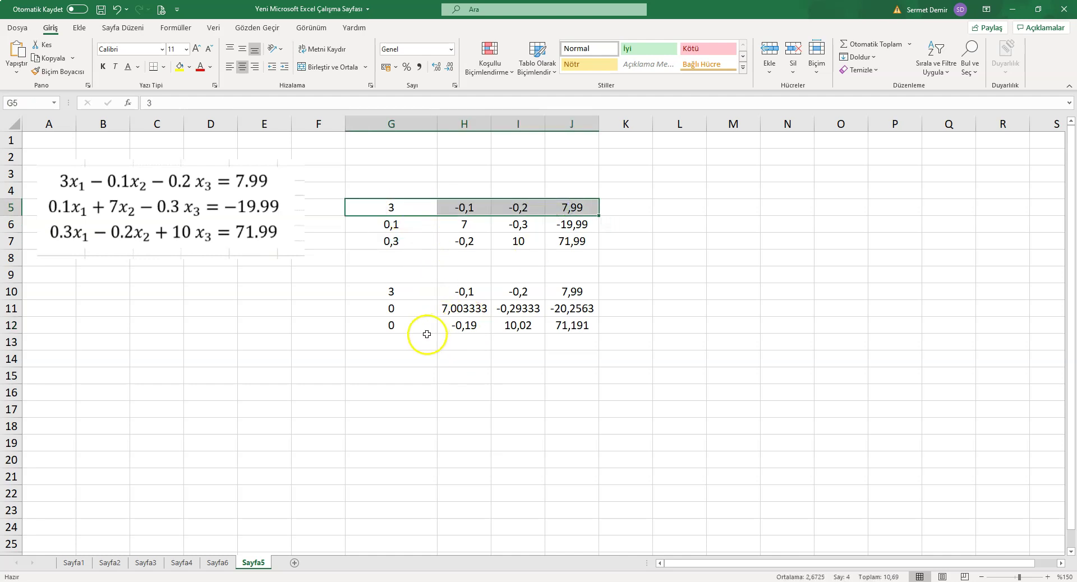
drag(393, 293, 575, 306)
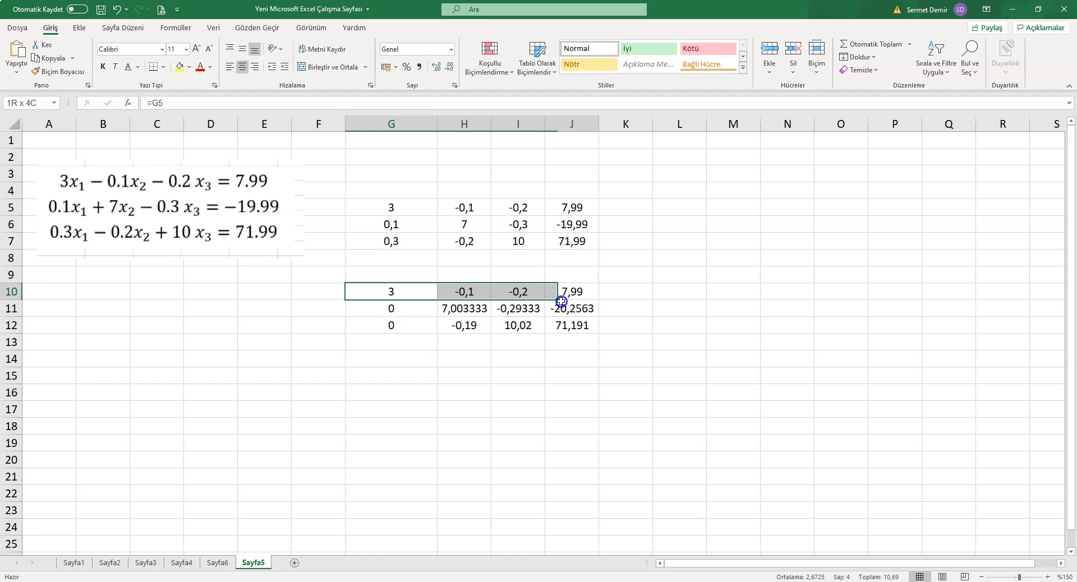
Link G14 to =G10 and fill the linked copies across and down one row.
click(382, 358)
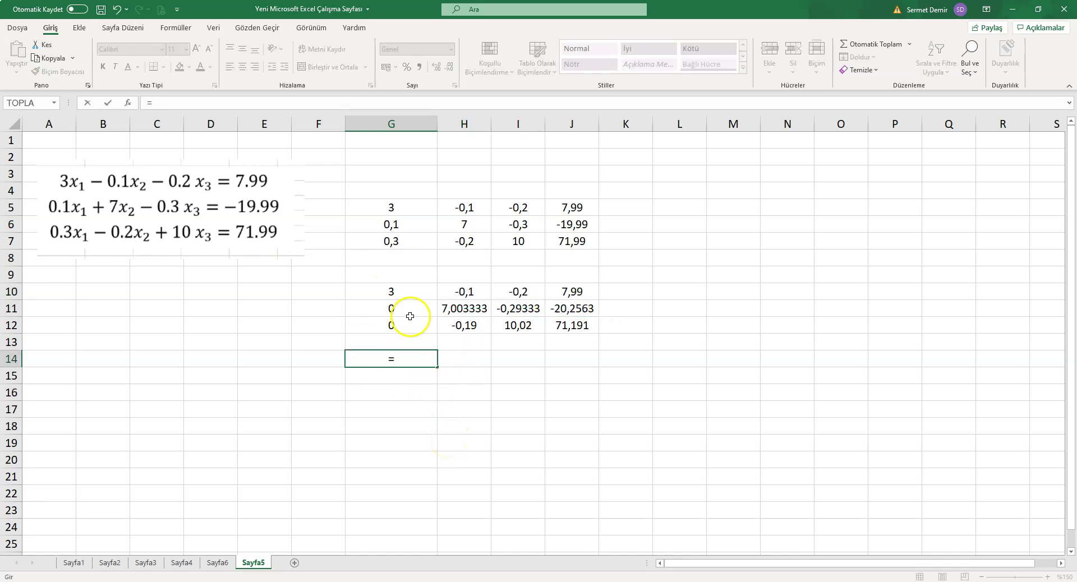
click(407, 293)
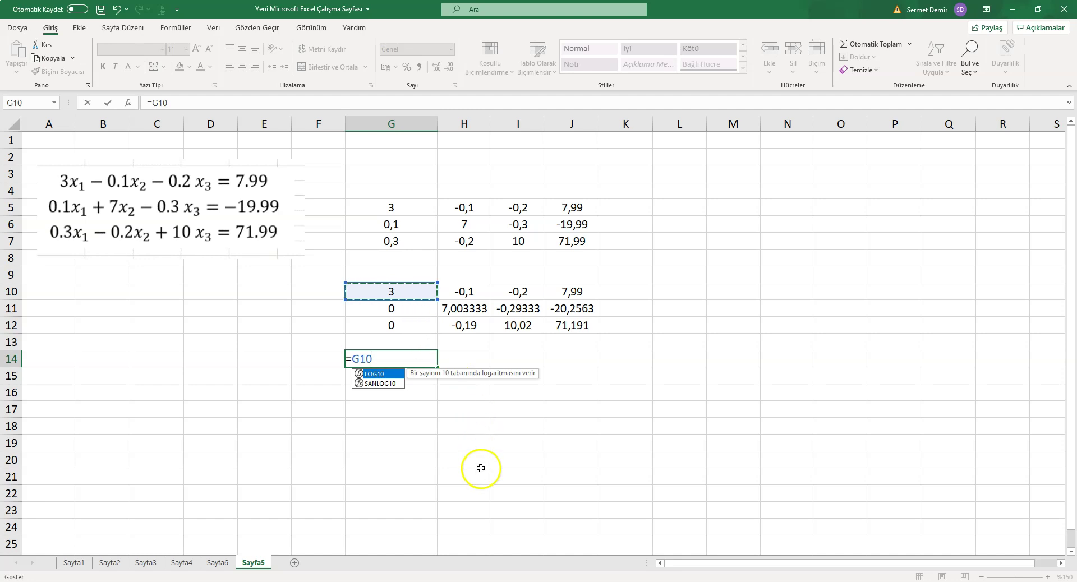
key(Return)
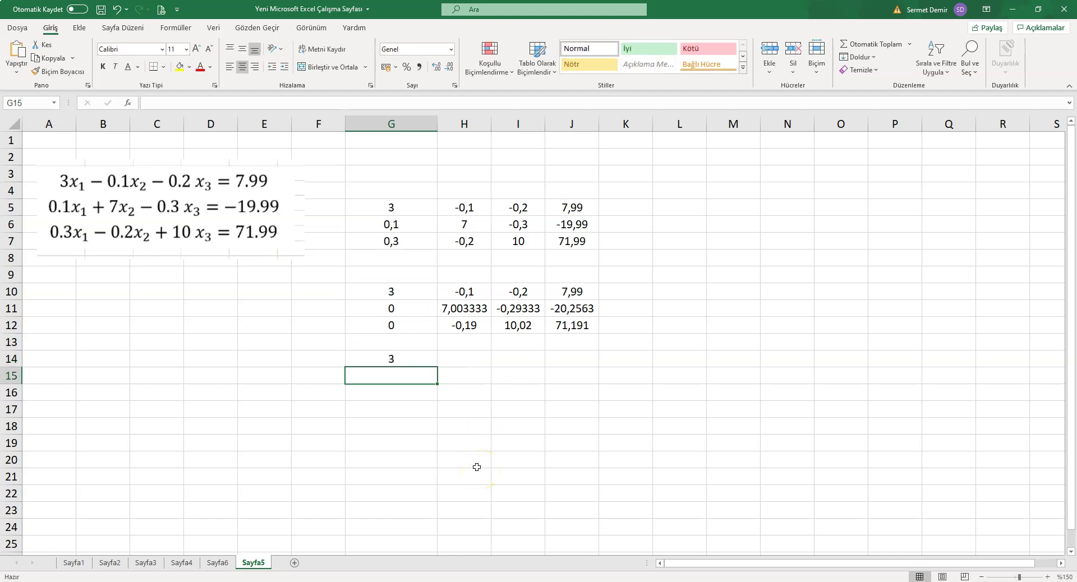
click(417, 360)
mouse_move(435, 363)
mouse_down()
mouse_move(437, 384)
mouse_move(599, 384)
mouse_up()
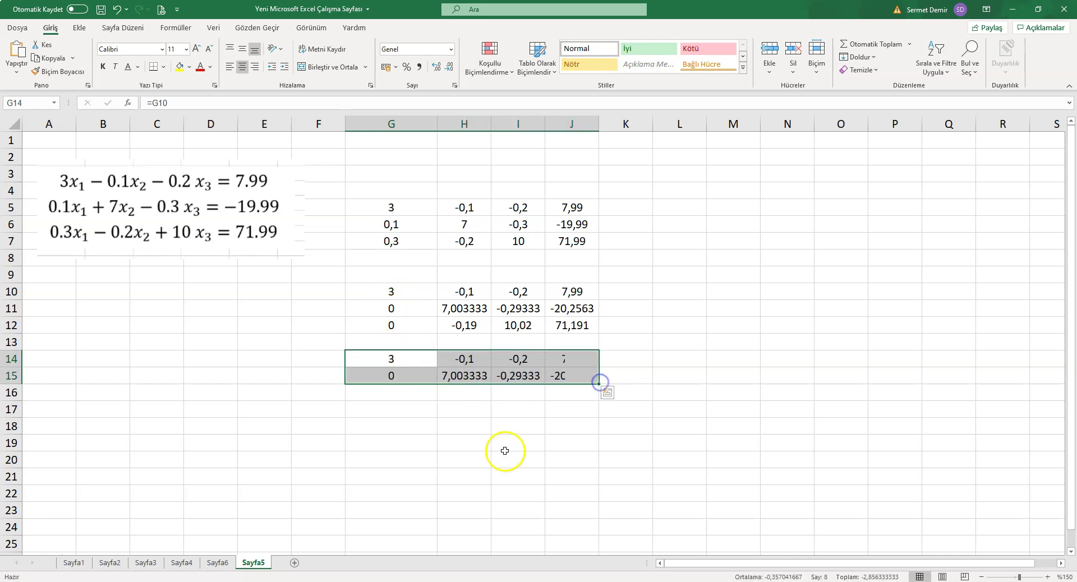
Insert a blank row at row 13 above the new matrix block.
click(14, 343)
right_click(14, 343)
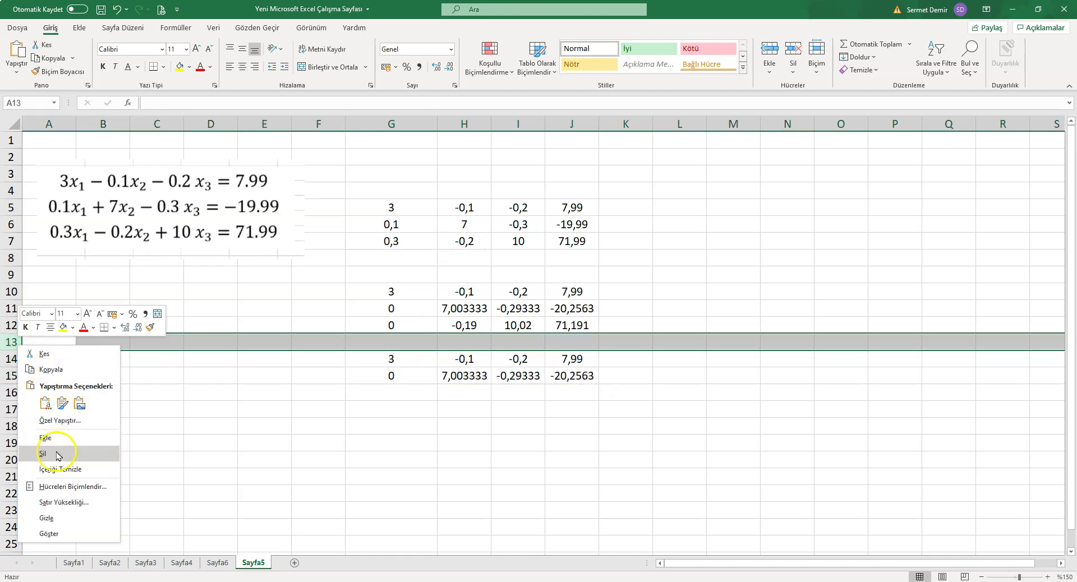
click(53, 439)
click(536, 438)
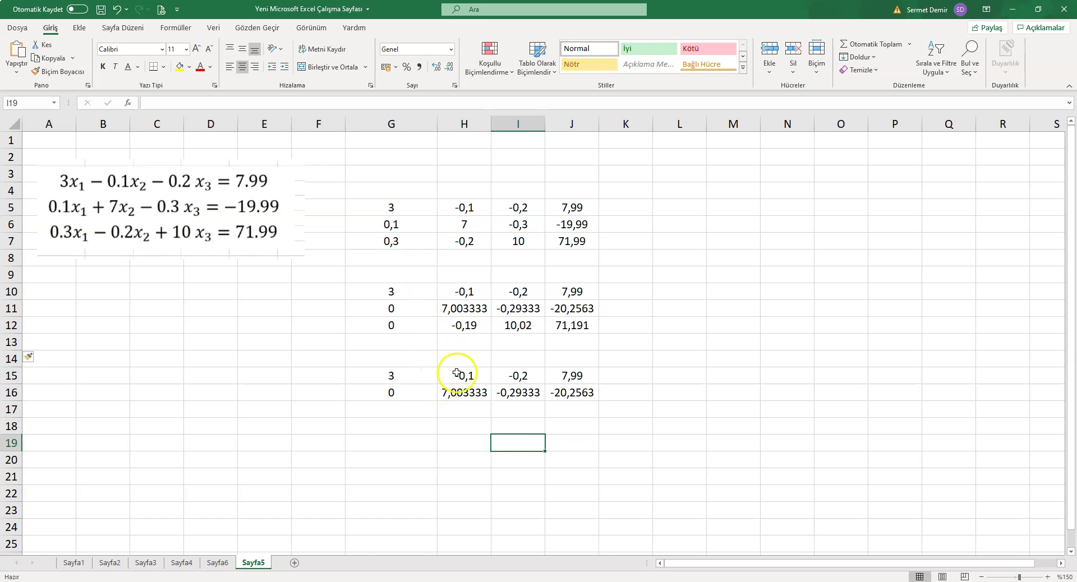
click(405, 411)
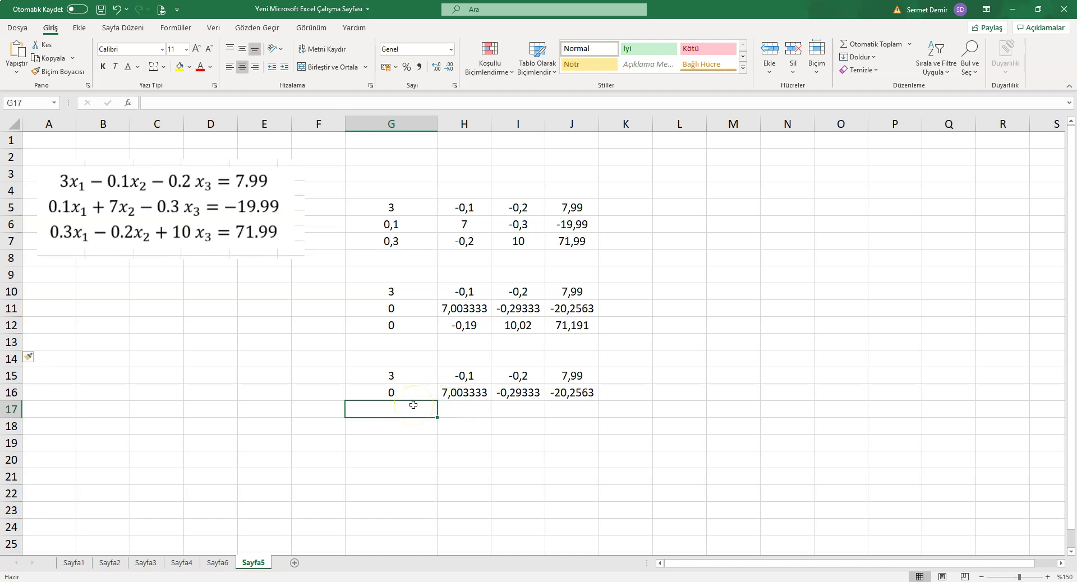
Enter 0 in G17 and review row 12's values.
text(0)
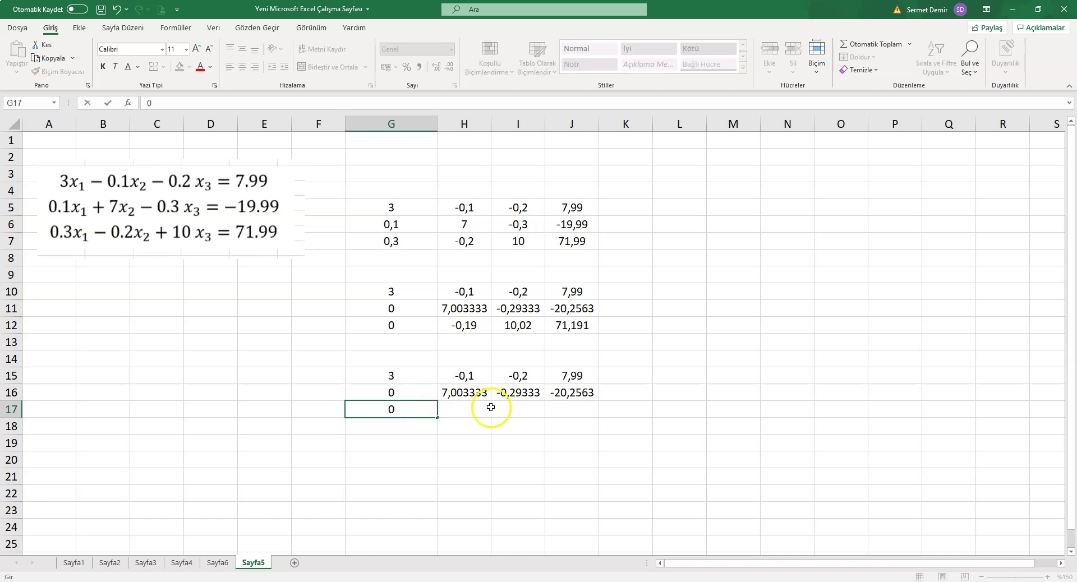
click(478, 406)
drag(475, 327, 575, 336)
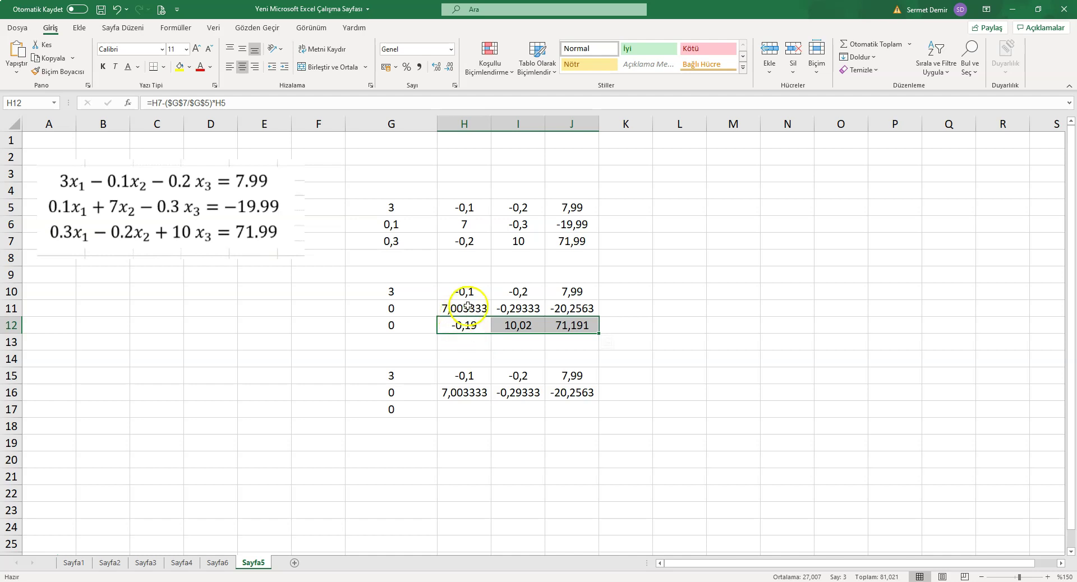
Enter the x2 elimination formula =H12-(H12/H11)*H11 in H17.
click(462, 409)
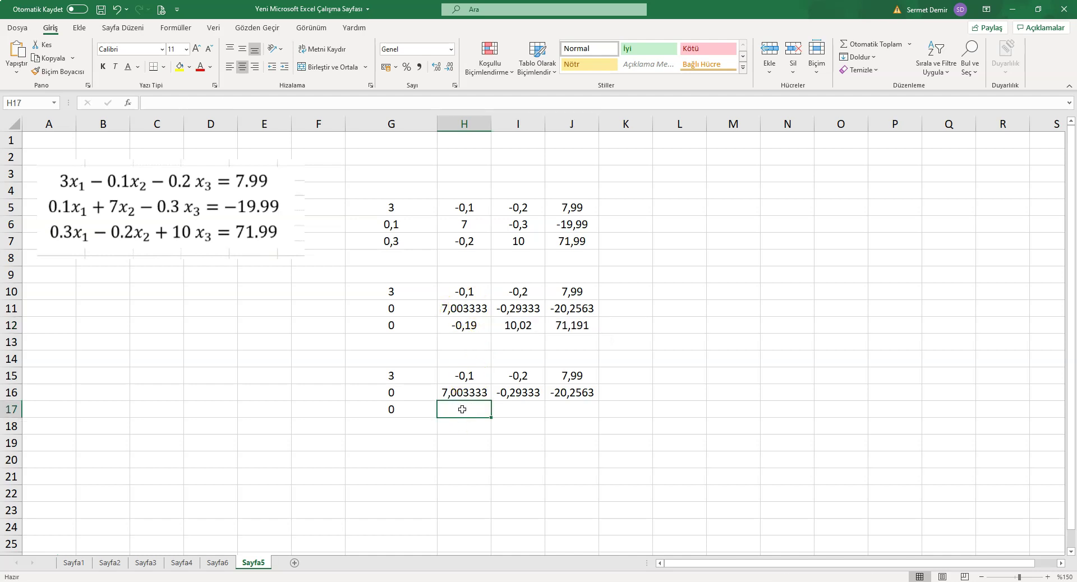
text(=)
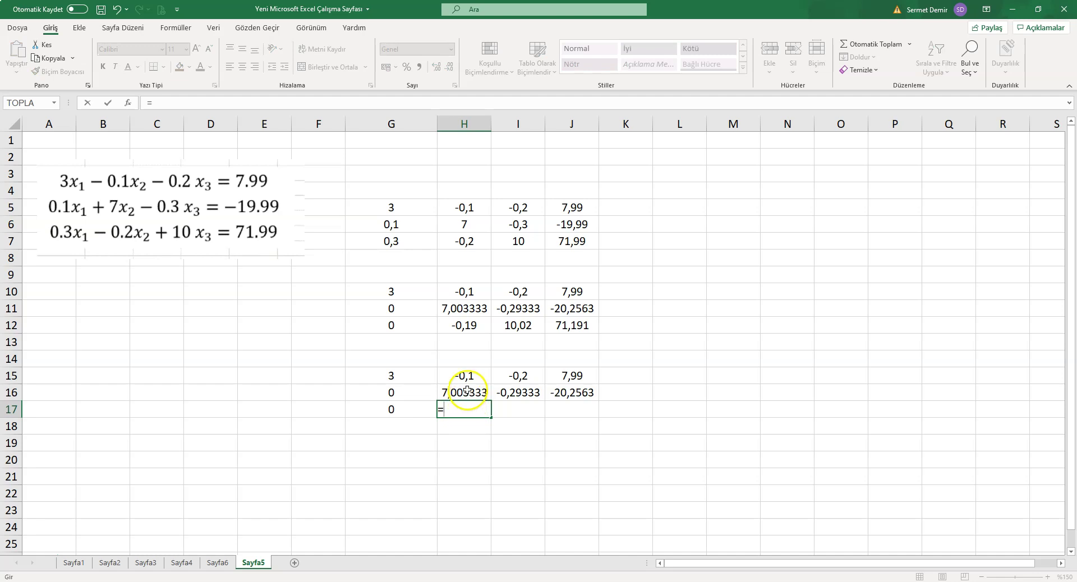
click(470, 327)
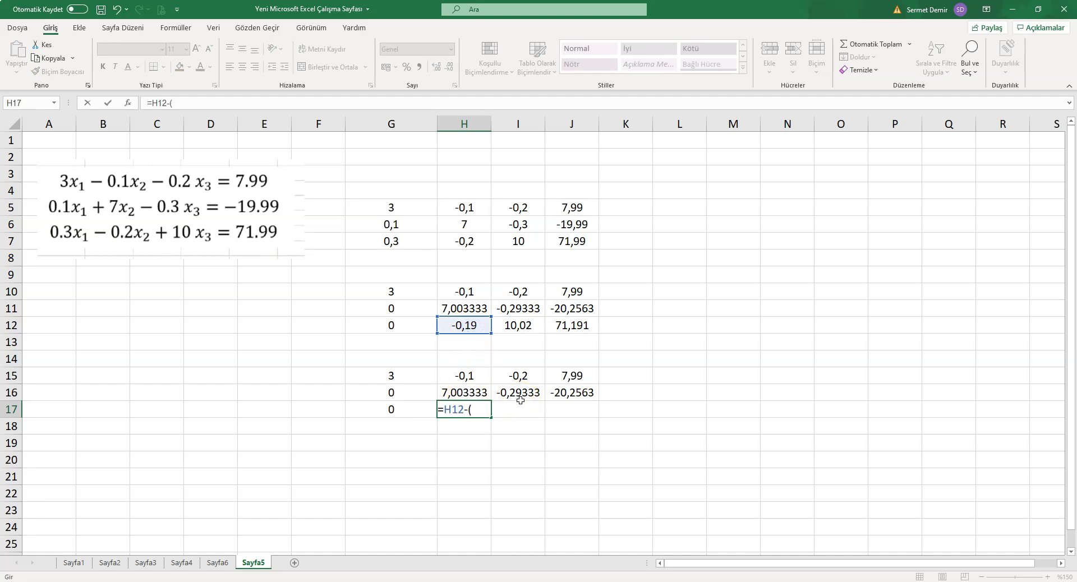
click(468, 325)
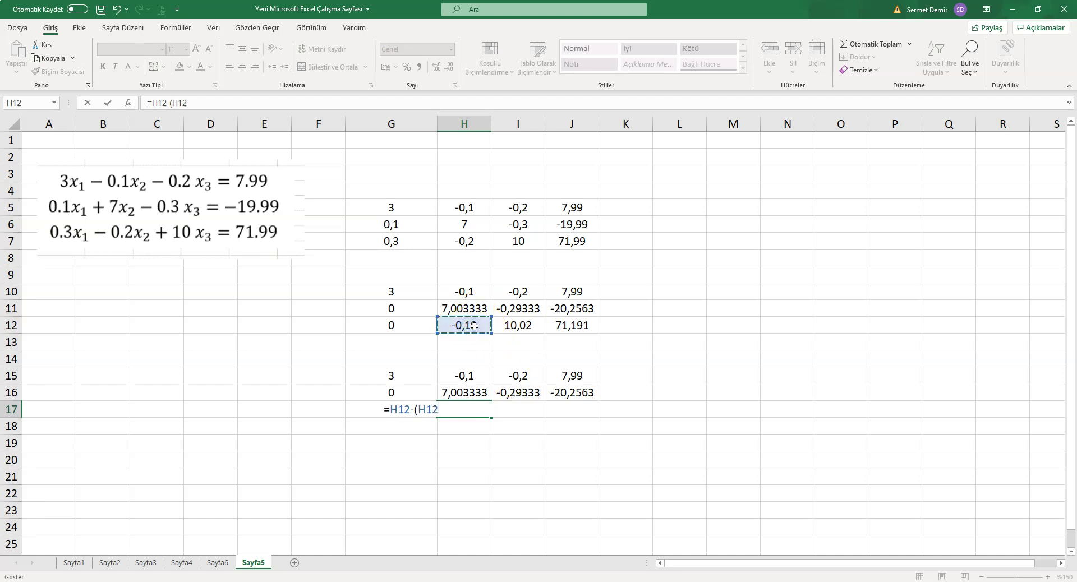
click(470, 309)
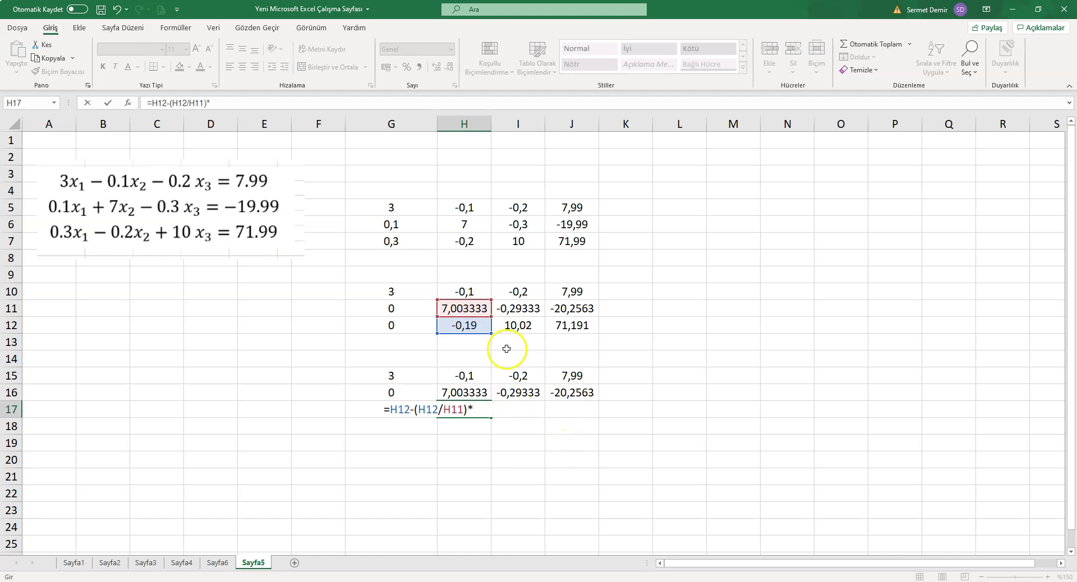
click(464, 309)
key(Return)
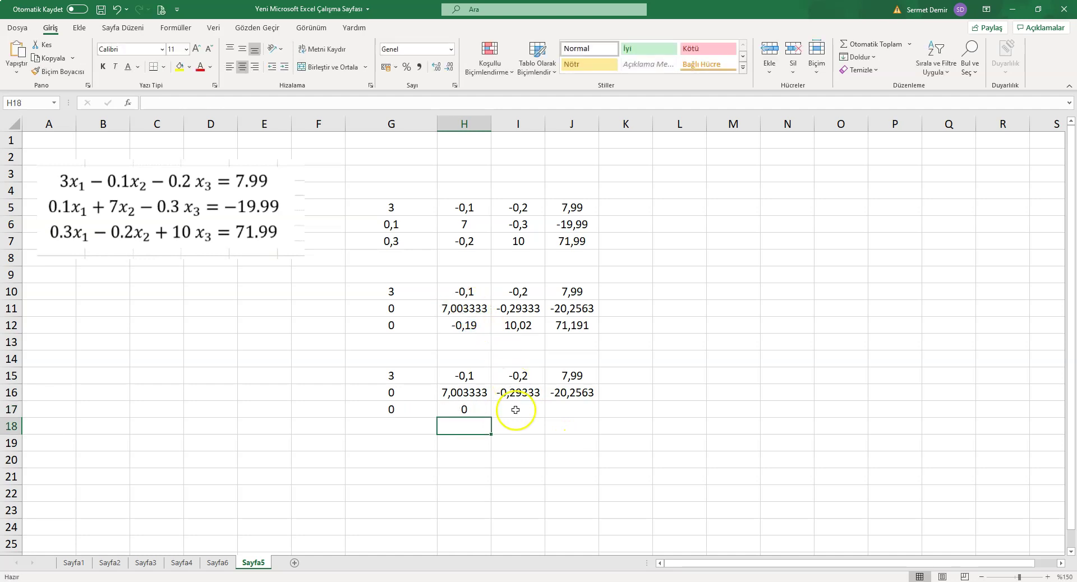
Make H17 =H12-($H$12/$H$11)*H11 and fill to J17, giving 0, 10,01204, 70,64145.
click(474, 409)
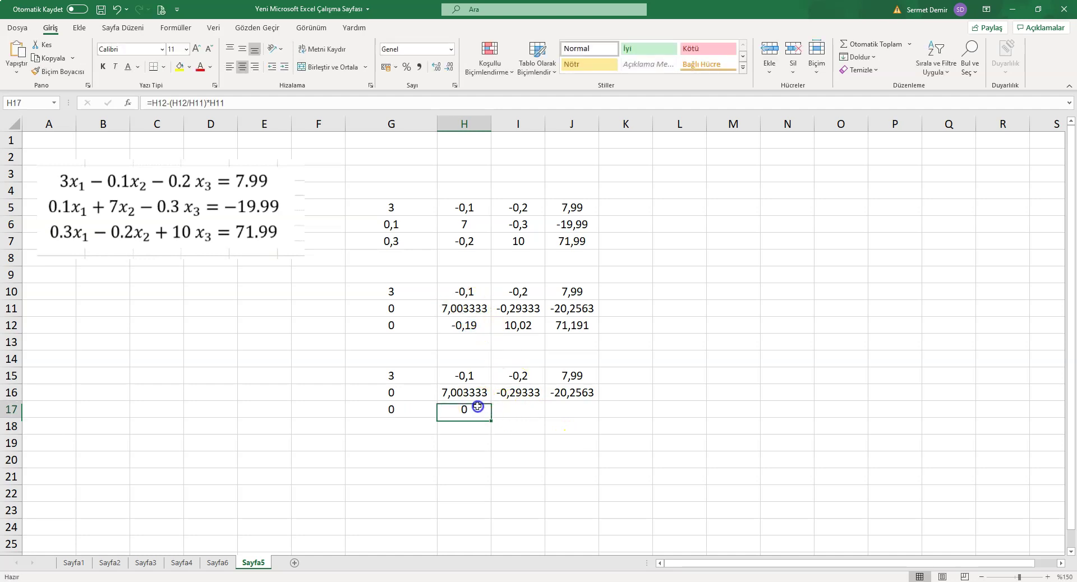
click(182, 102)
key(F4)
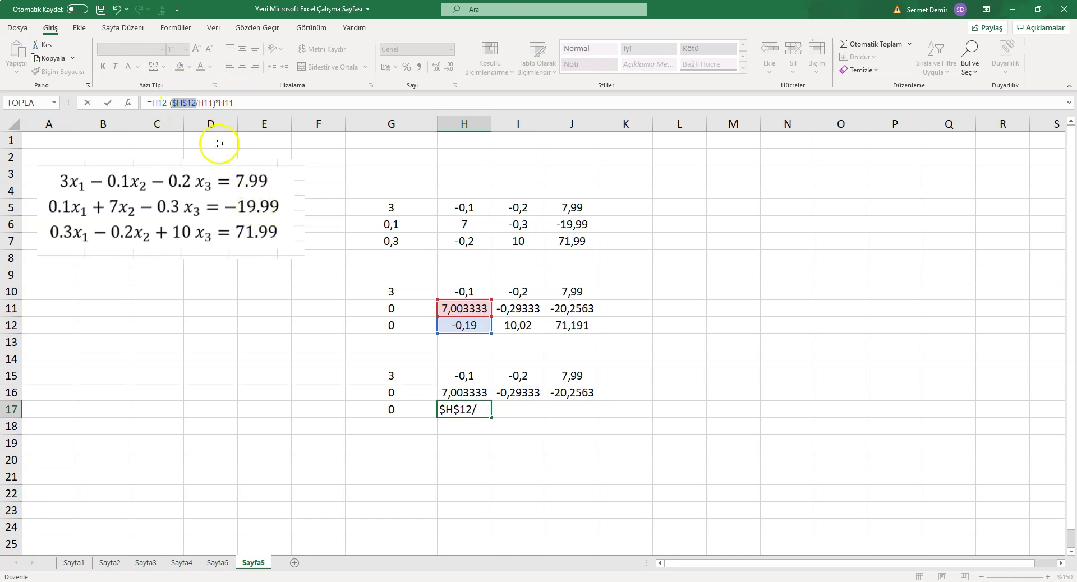
double_click(211, 103)
key(F4)
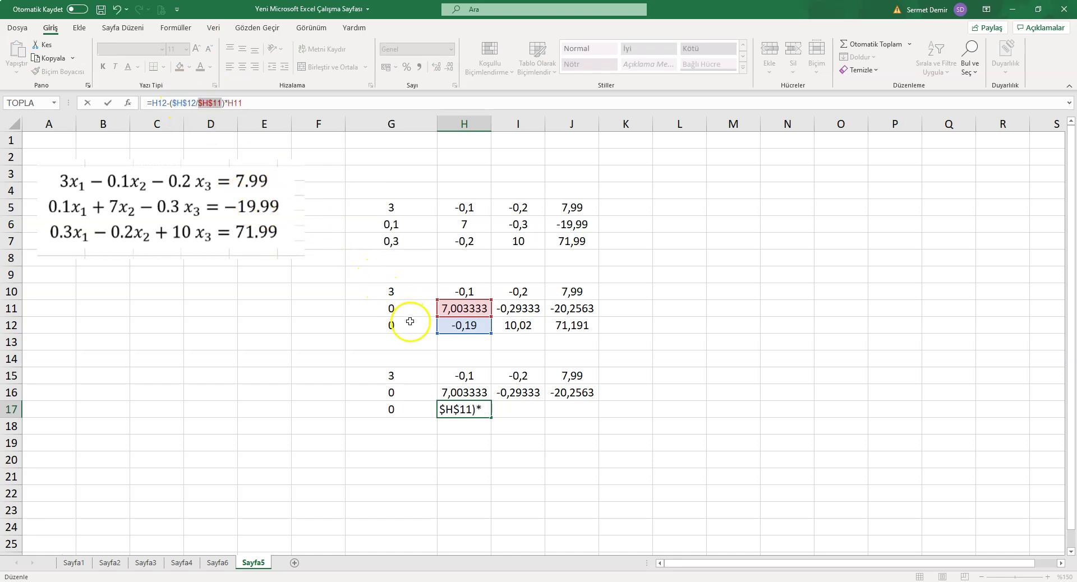
key(Return)
click(484, 410)
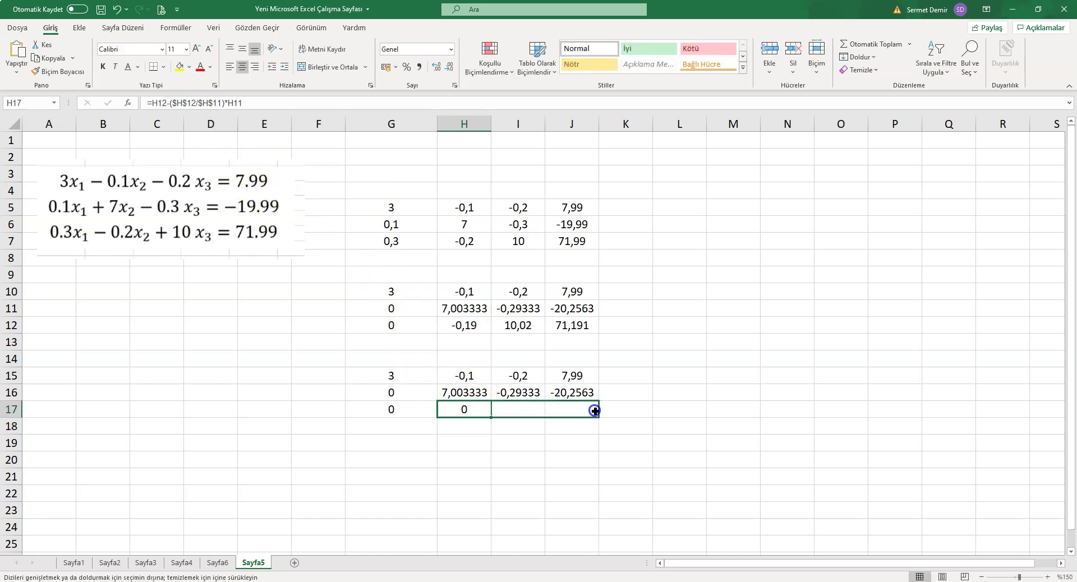
drag(492, 418, 593, 410)
click(570, 511)
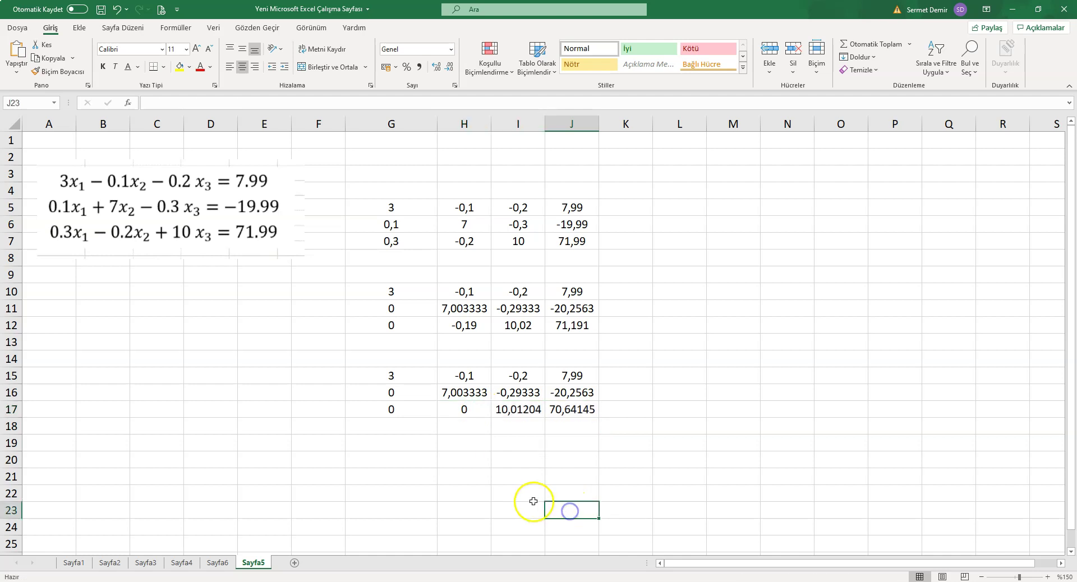
Narrow column G to fit the upper-triangular block G15:J17.
drag(375, 375, 586, 414)
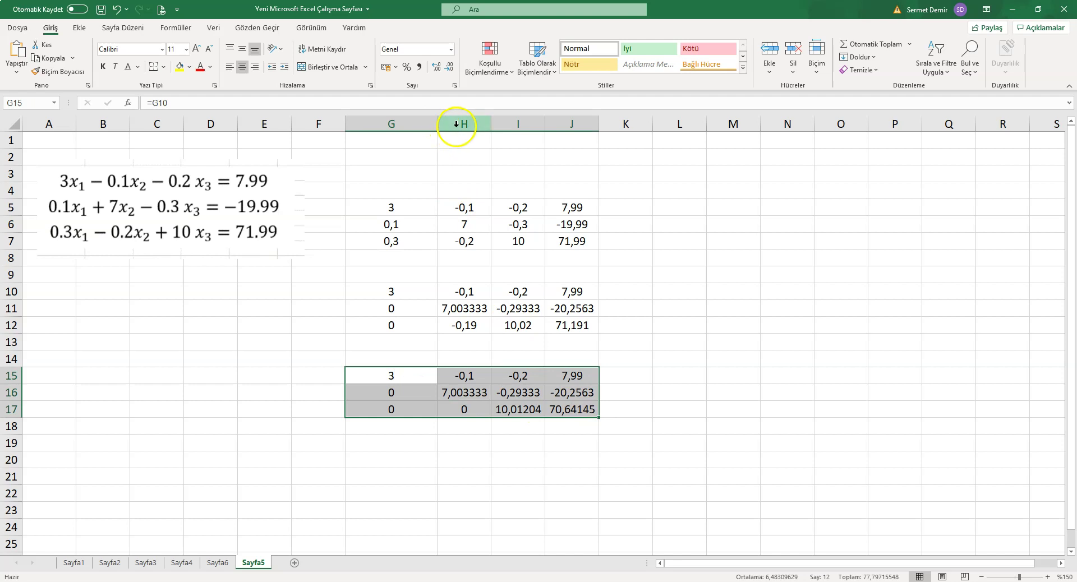
drag(437, 123, 407, 124)
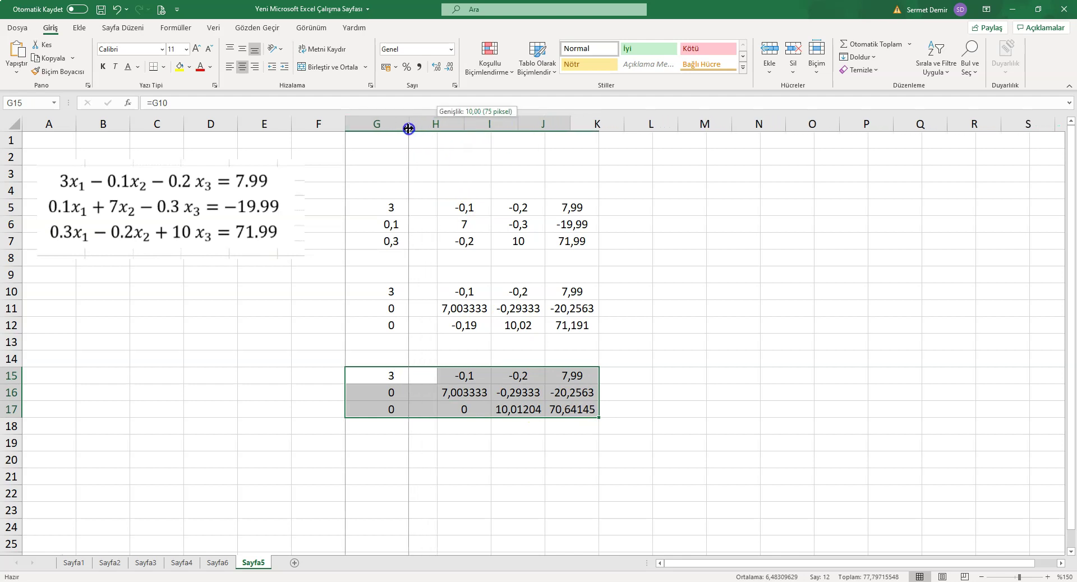
click(583, 410)
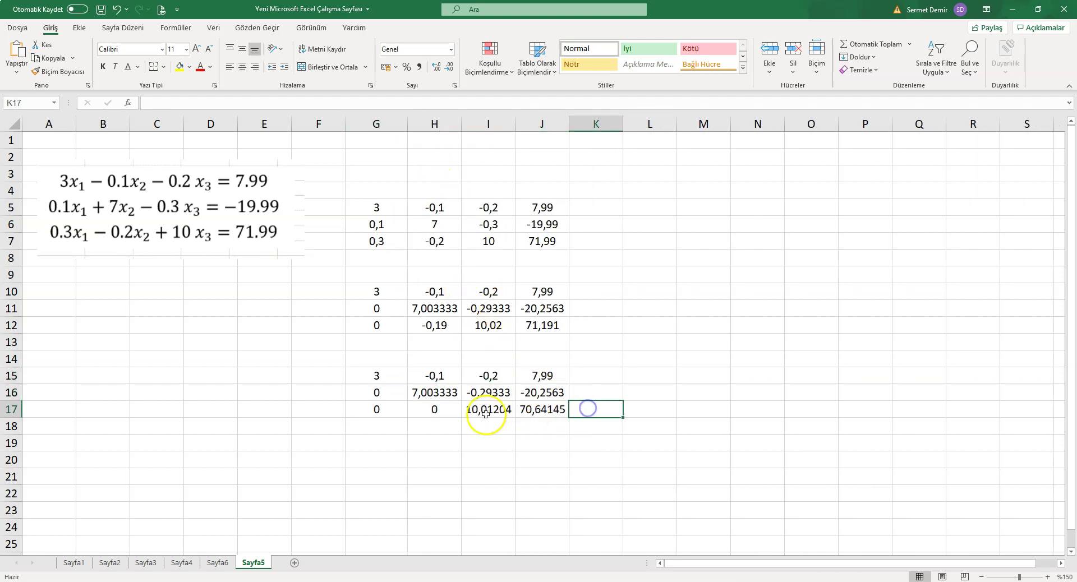
click(649, 376)
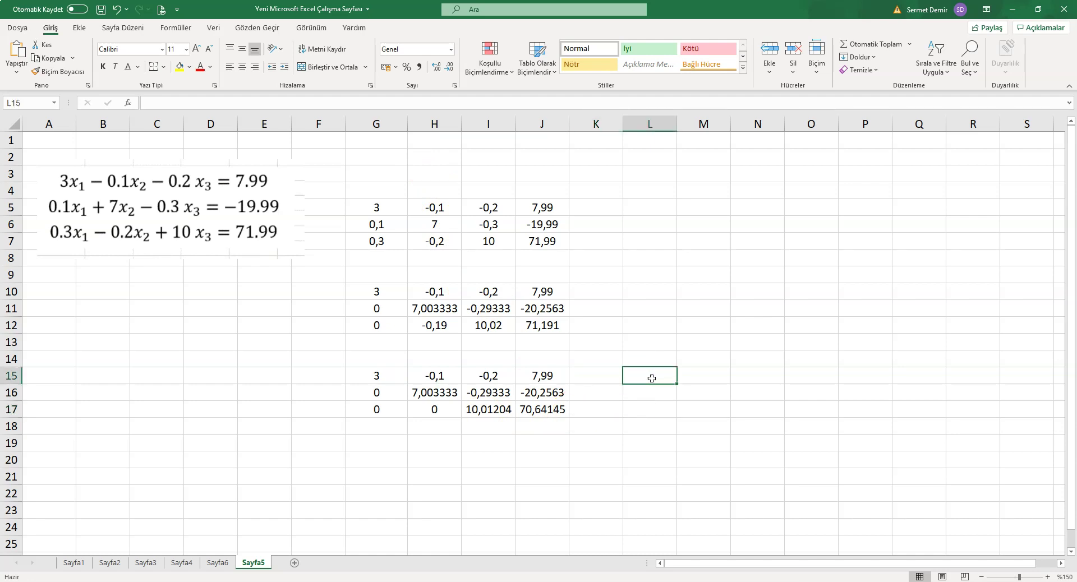
Label L17 as x3 and compute x3 = J17/I17 = 7,055648 in M17.
click(650, 406)
text(x)
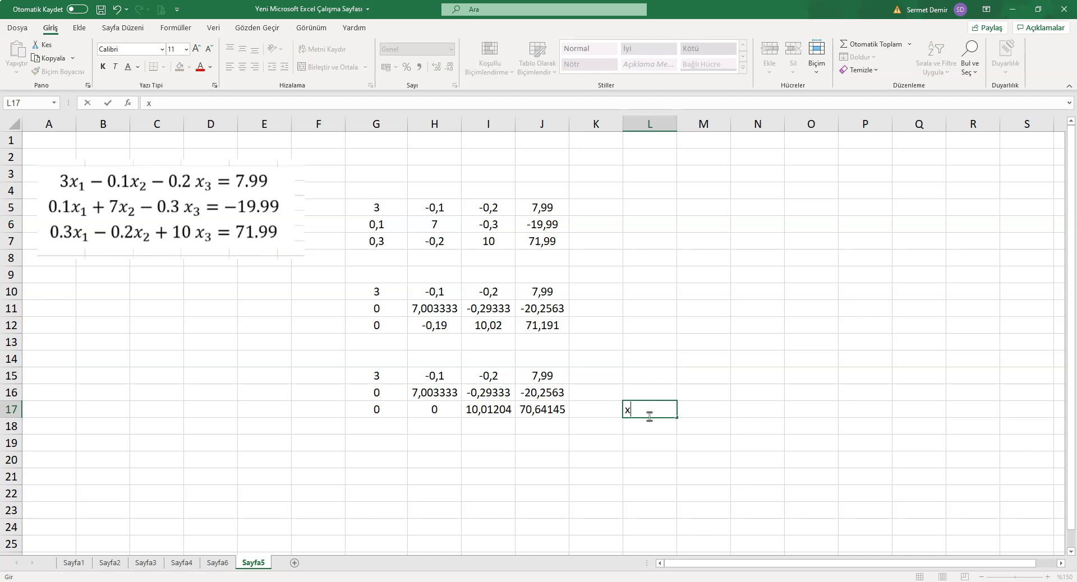
text(3)
key(Tab)
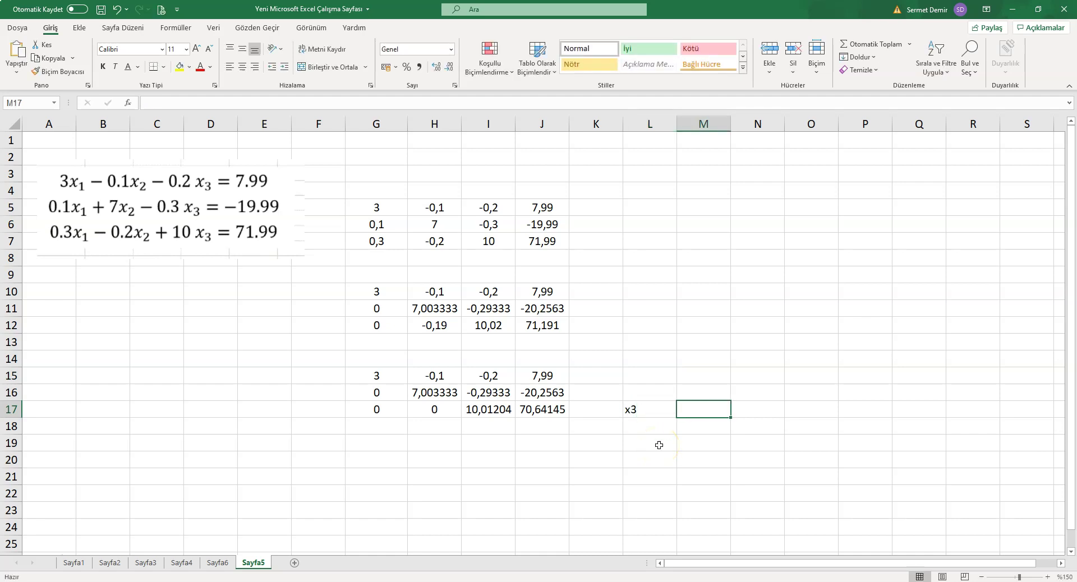
text(=)
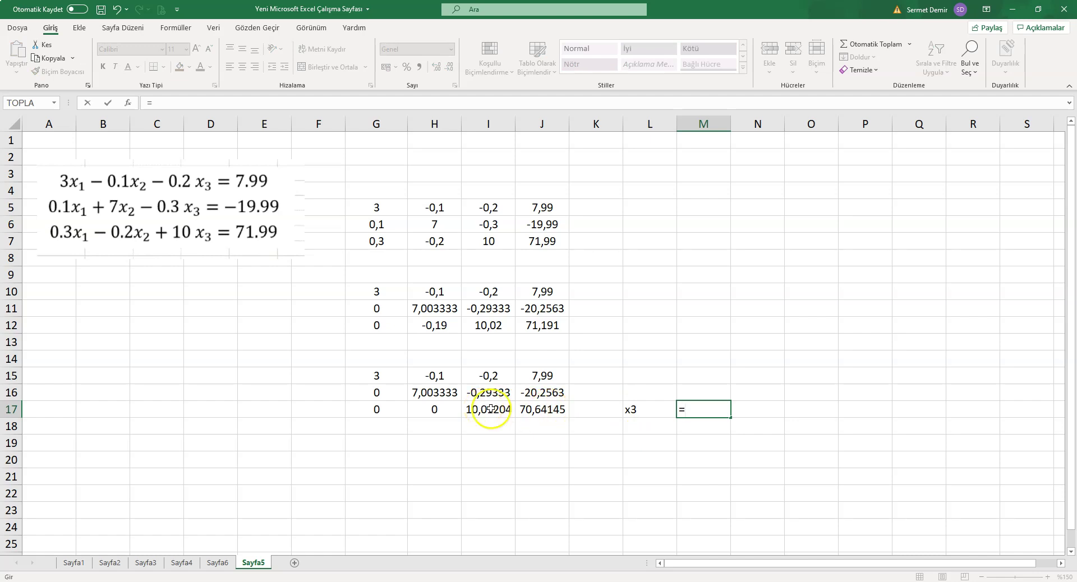
click(539, 409)
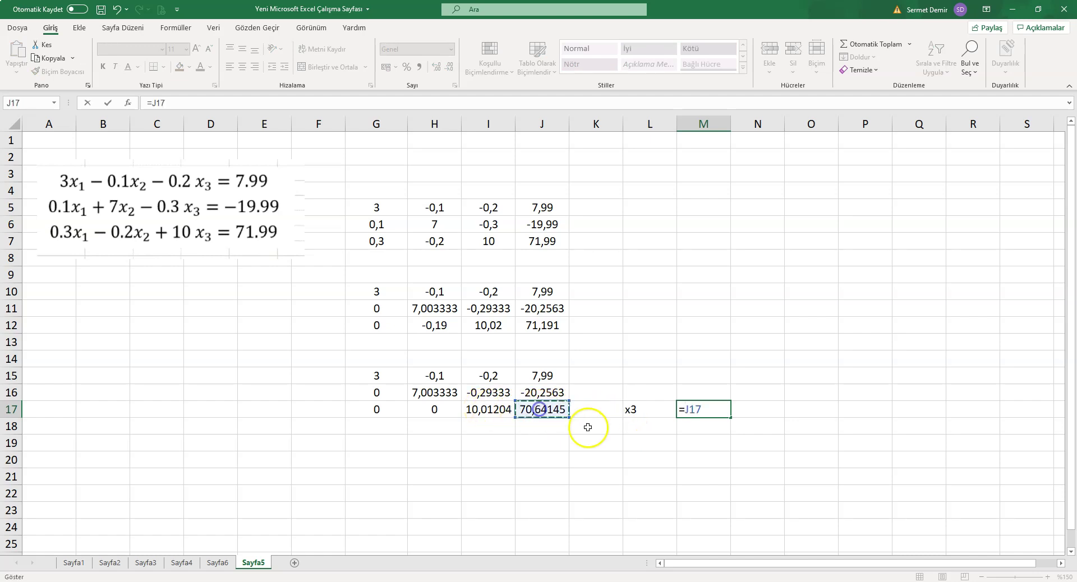
click(496, 410)
key(Return)
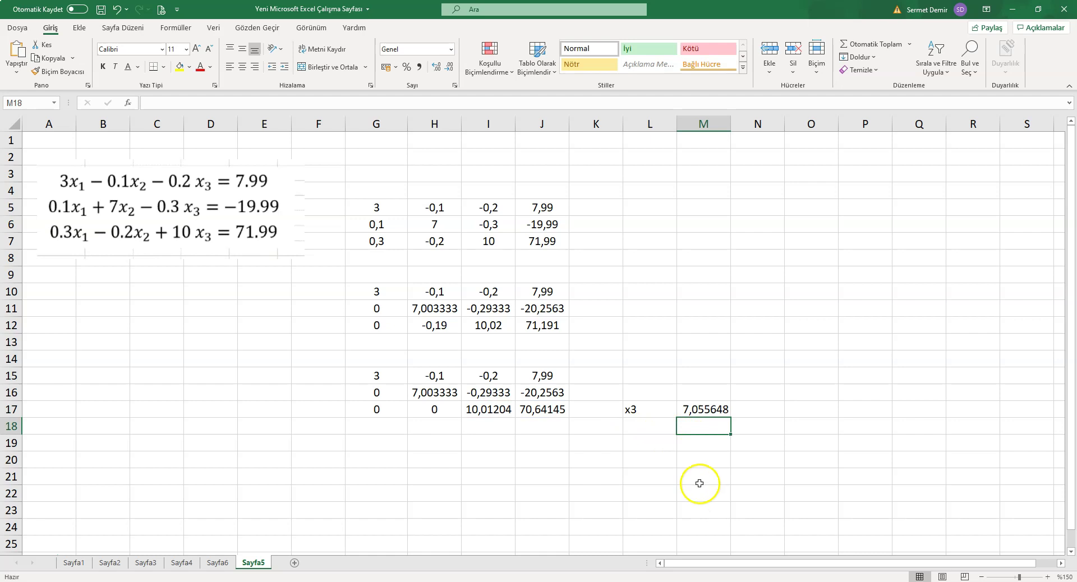
Type the x2 label in L16 and move to M16 for its value.
click(648, 393)
text(x)
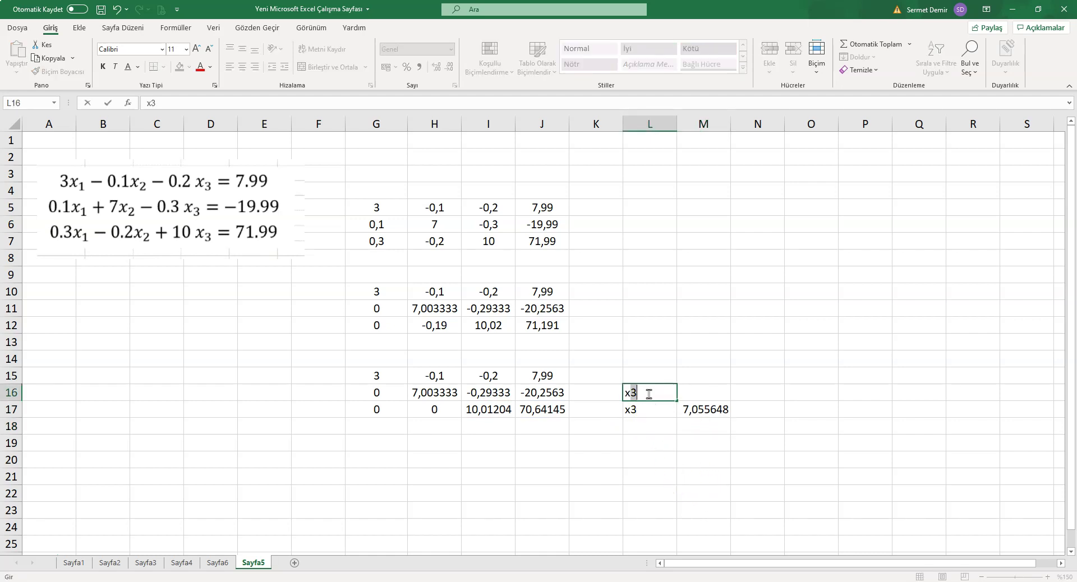
text(2)
key(Return)
key(Up)
key(Right)
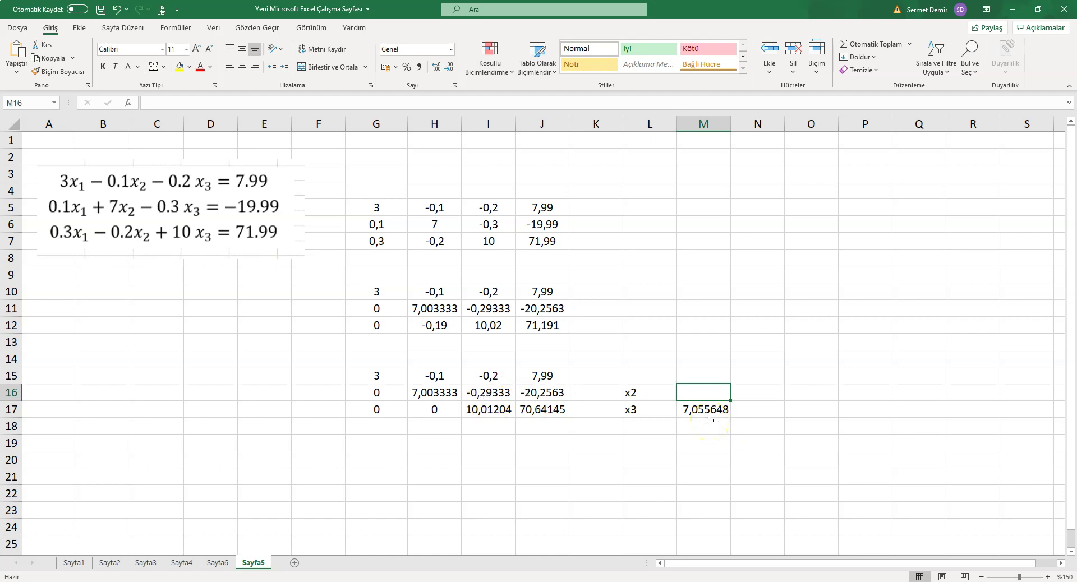
Enter =(J16-I16*M17)/H16 in M16, giving x2 = -2,59686.
click(554, 393)
click(689, 392)
text(=)
click(542, 392)
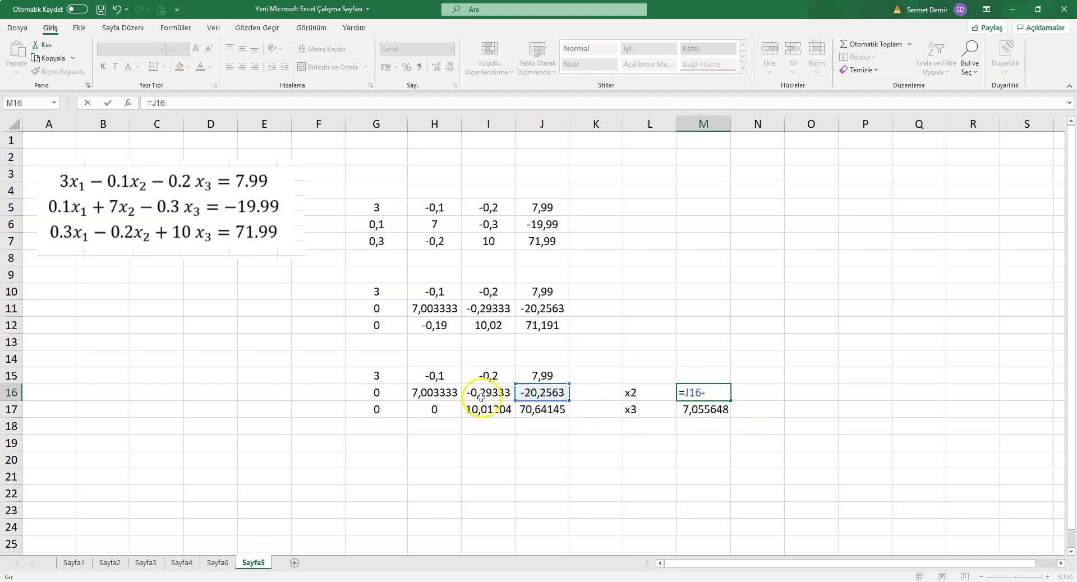
click(494, 394)
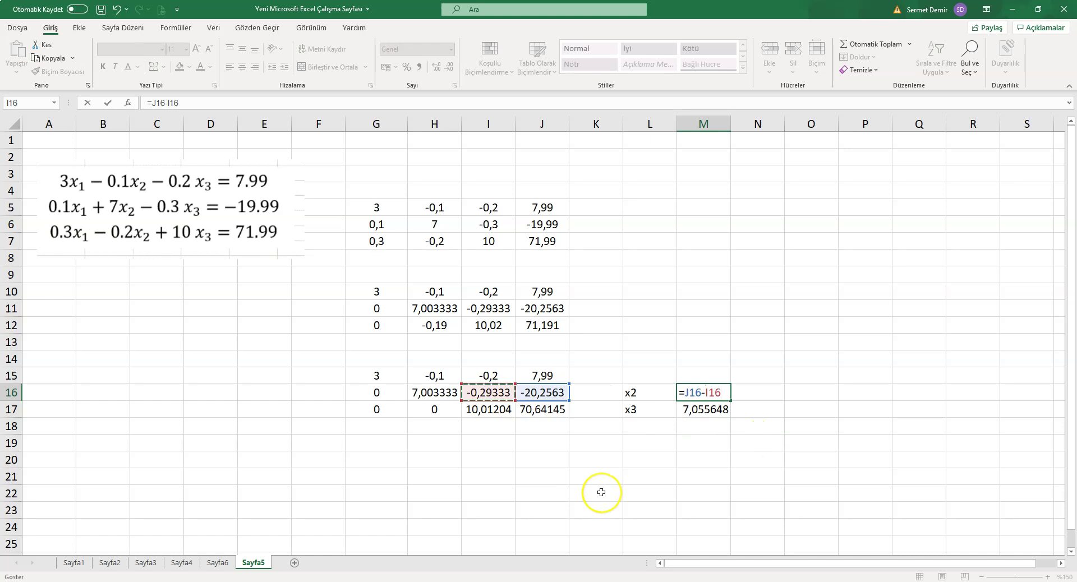
click(711, 409)
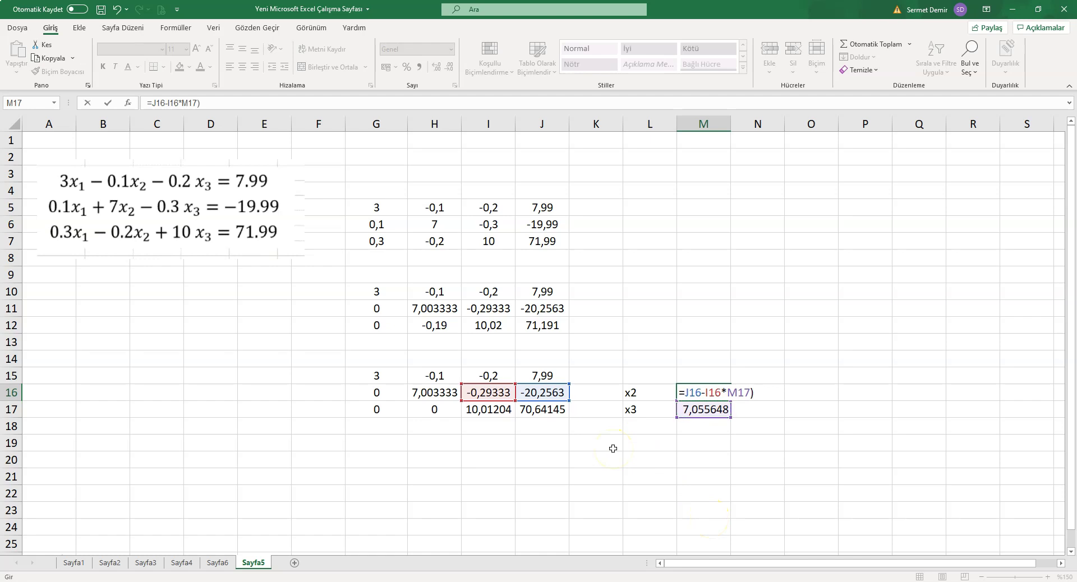
click(685, 393)
text(()
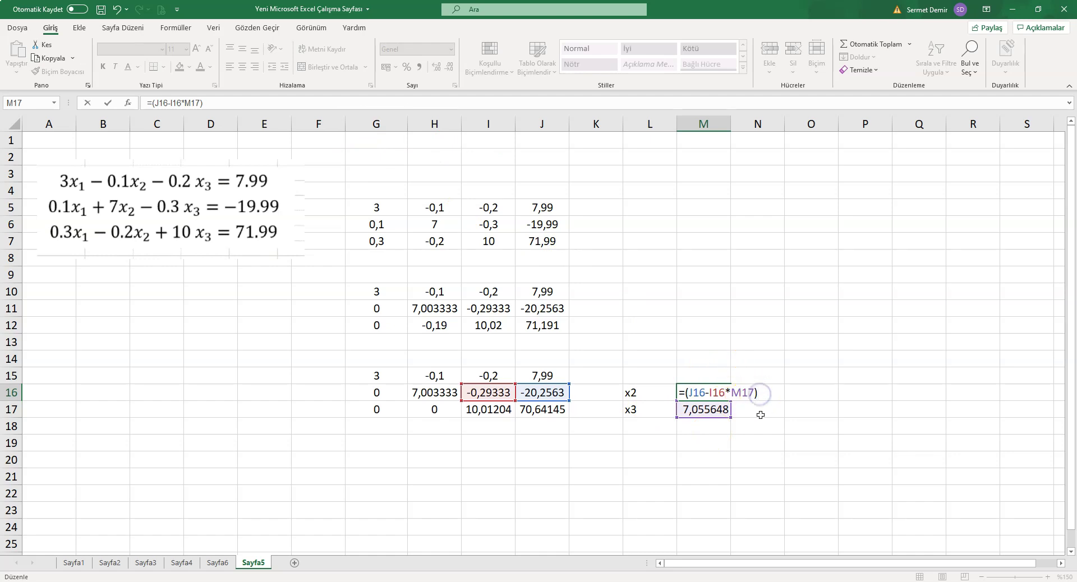
click(433, 392)
key(Return)
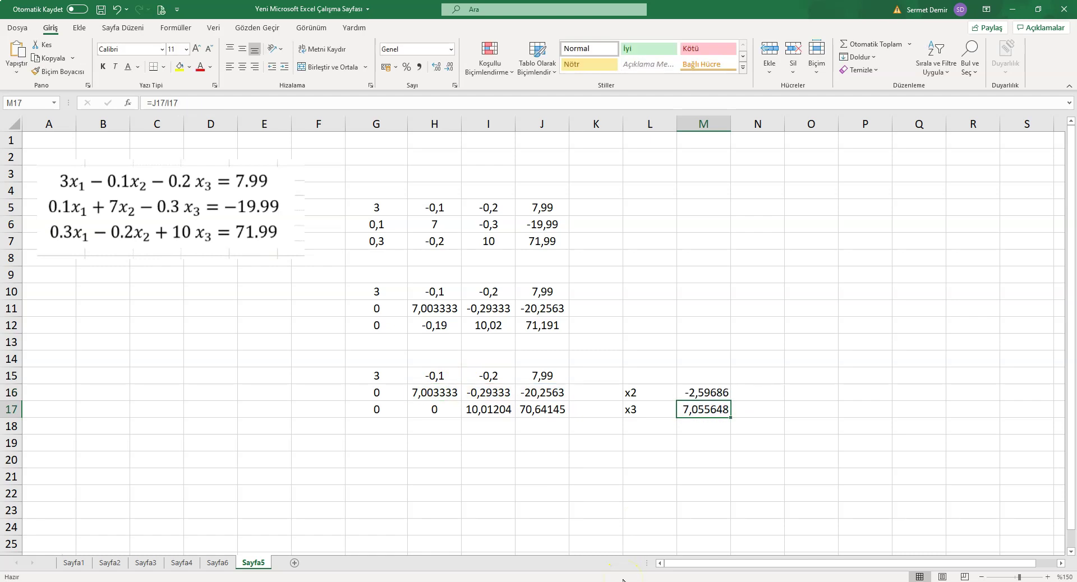
Label L15 as x1 and move to M15.
click(655, 379)
text(x)
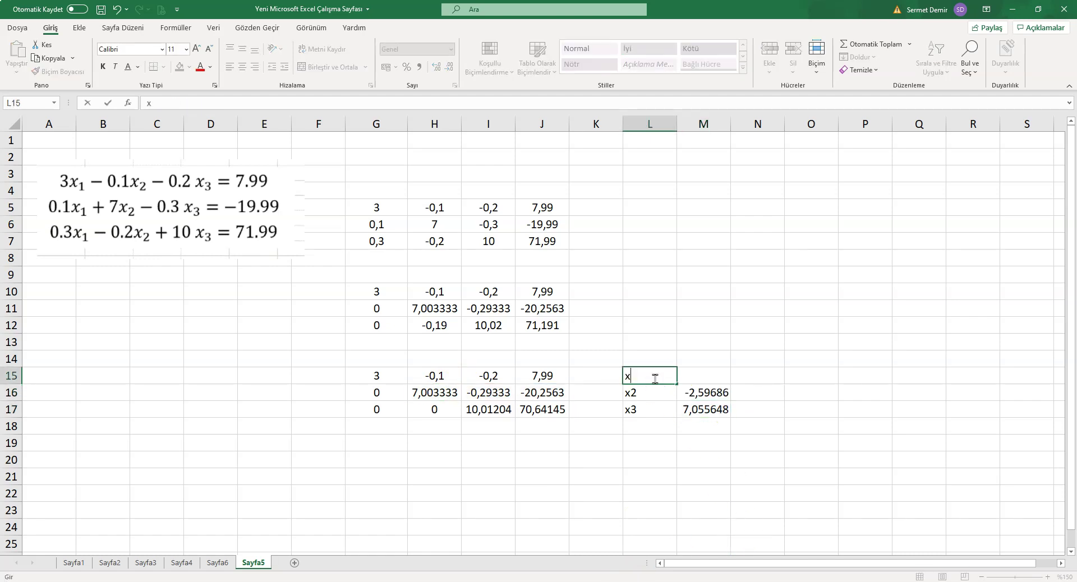
key(Return)
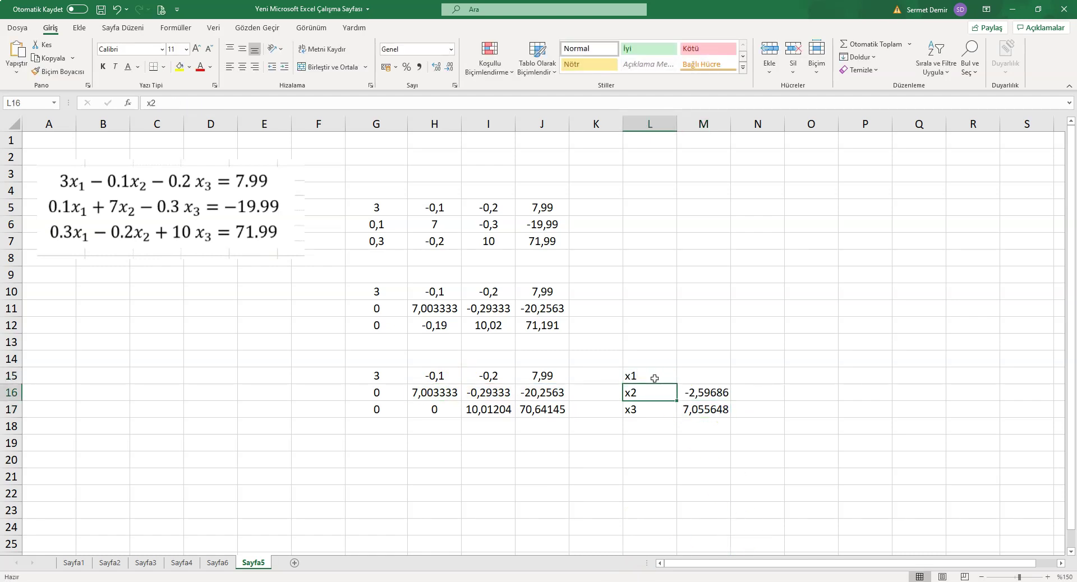
key(Up)
key(Right)
Compute x1 = 3,047148 via =(J15-I15*M17-H15*M16)/G15 and centre L15:M17.
text(=)
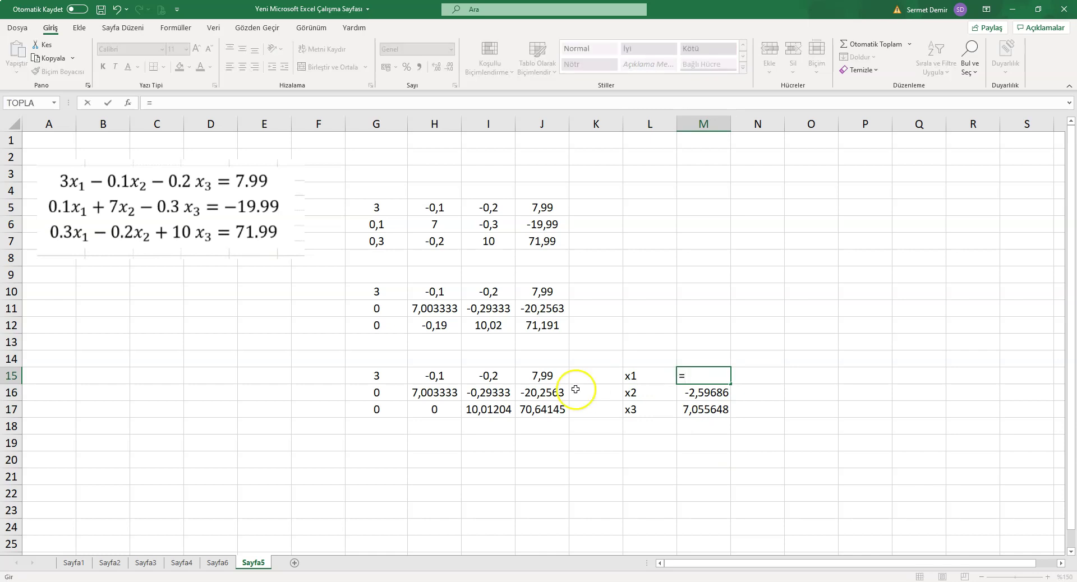
click(551, 380)
text(-)
click(488, 376)
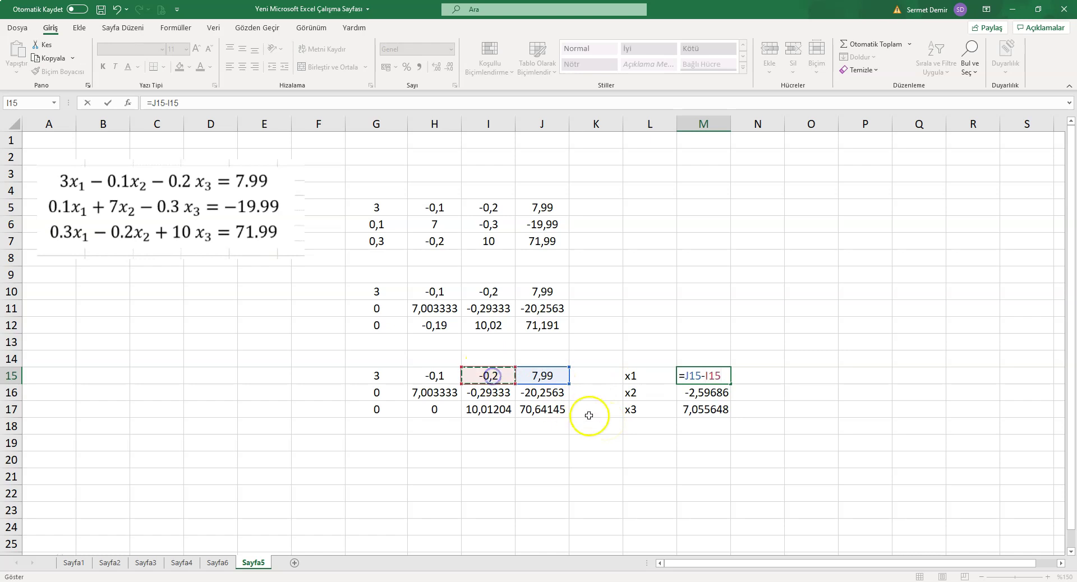
text(*)
click(704, 410)
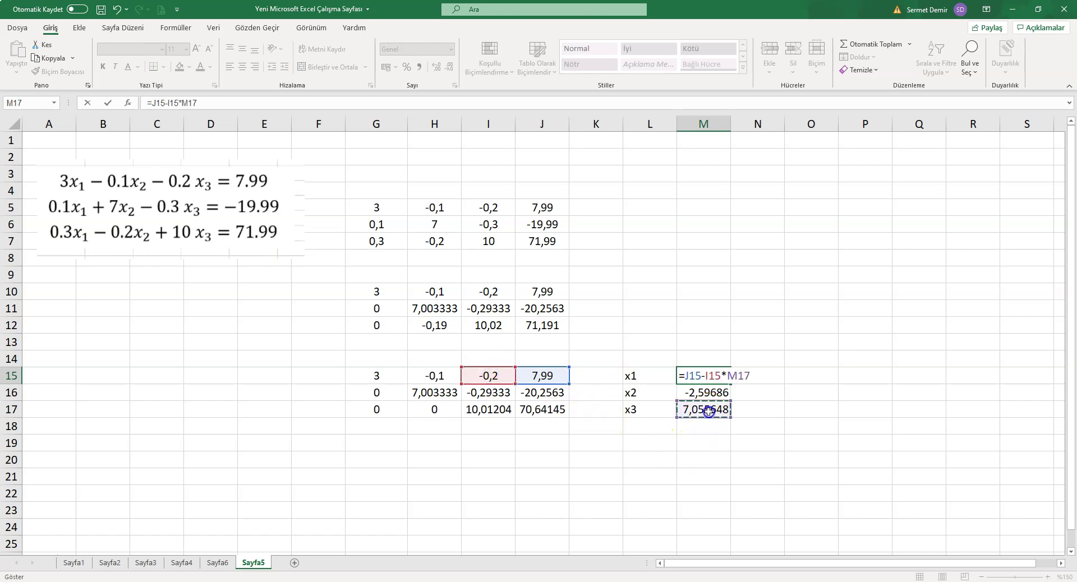
text(-)
click(440, 376)
text(*)
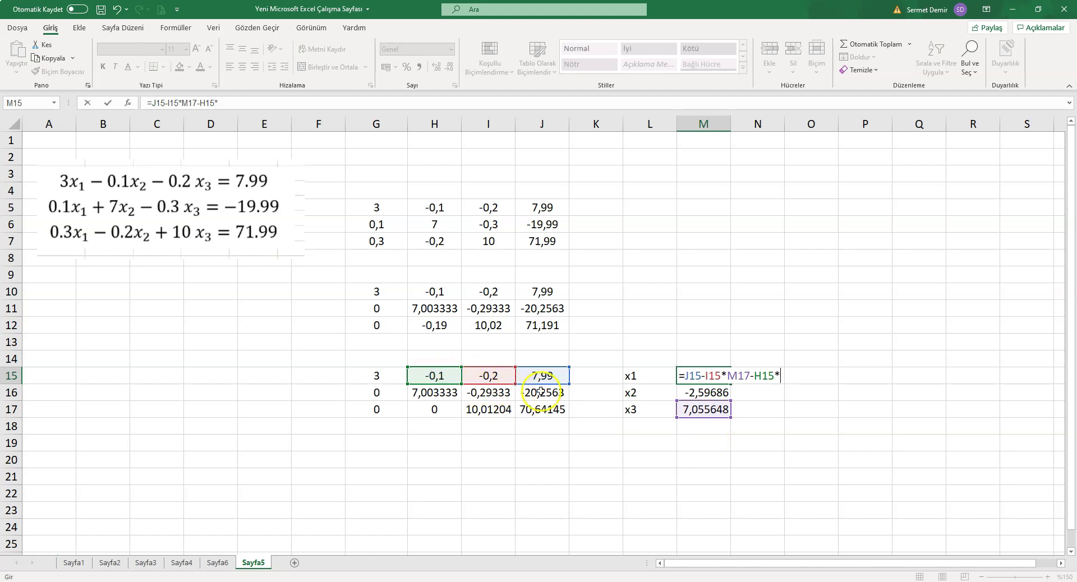
click(704, 393)
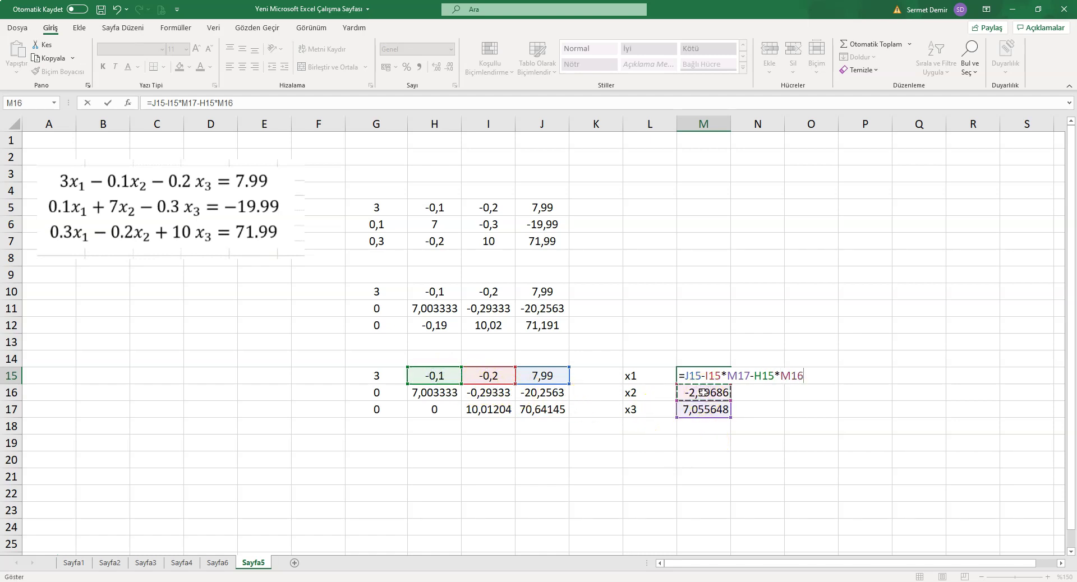
click(687, 376)
text(()
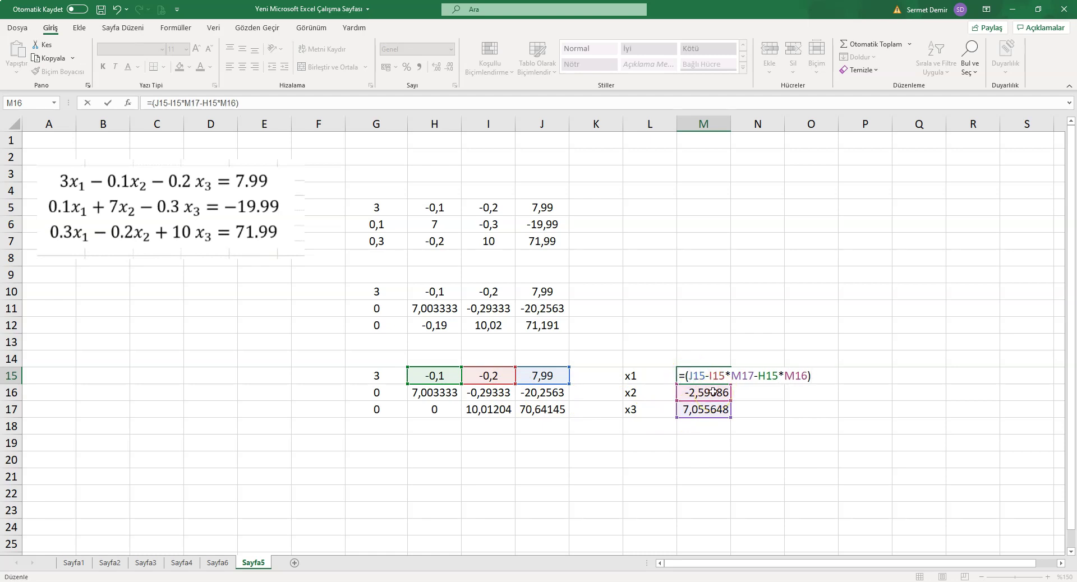
click(392, 374)
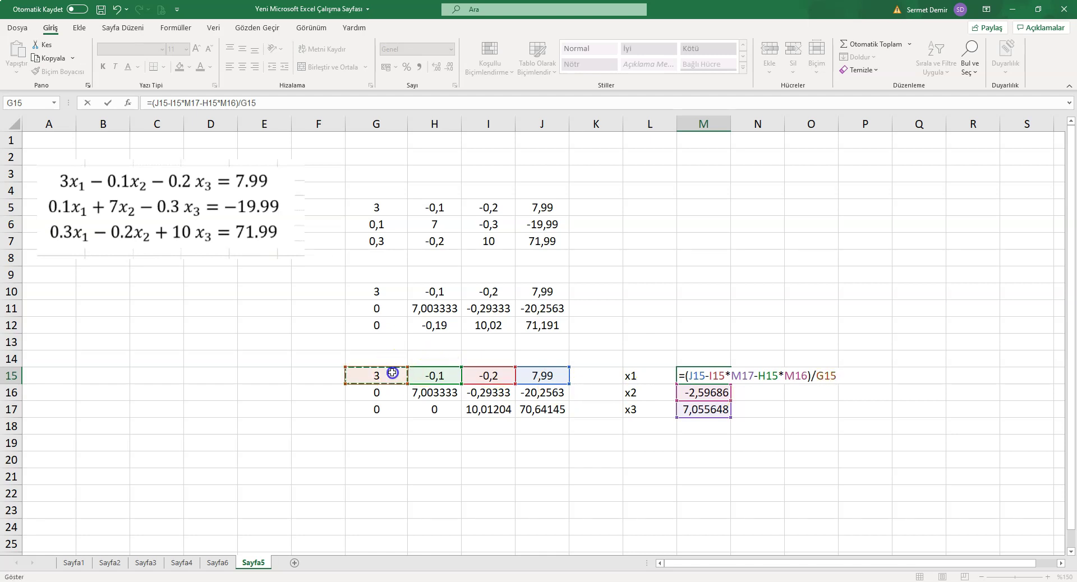
key(Return)
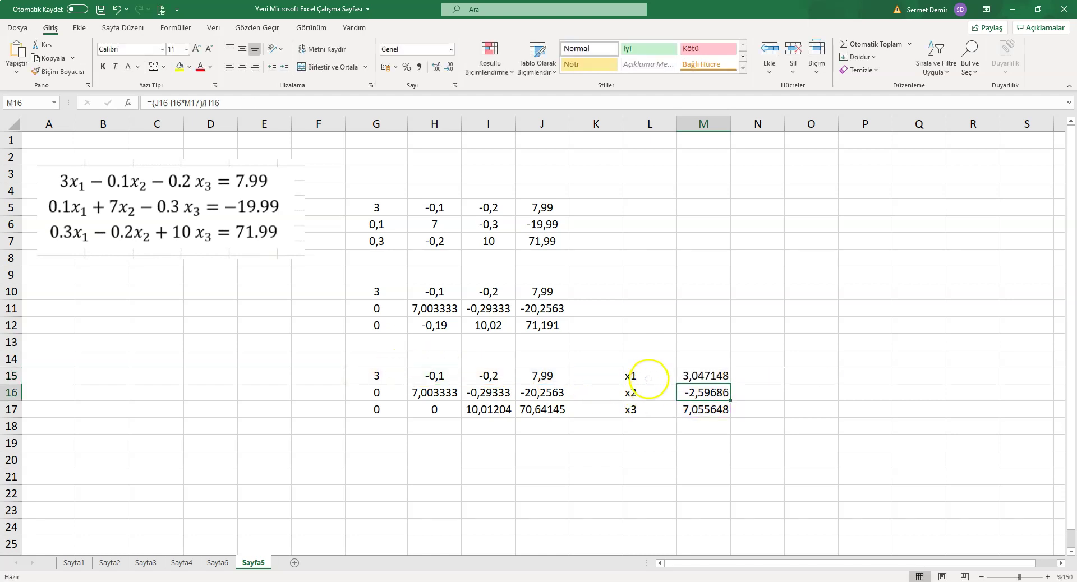
drag(668, 378, 701, 411)
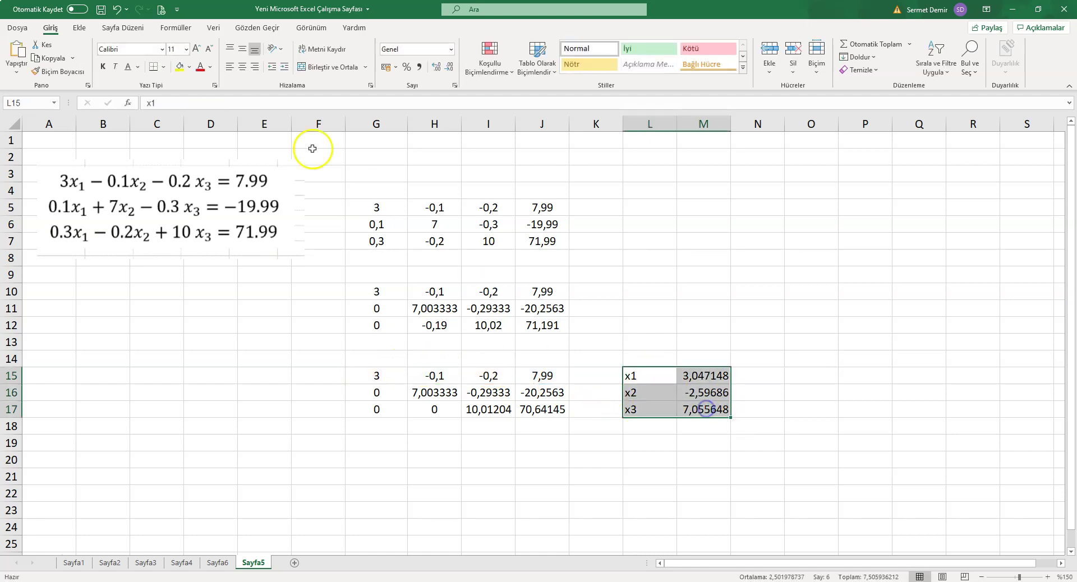
click(242, 67)
Begin a check formula in L5 as =G5*M15+H5*M16.
click(753, 289)
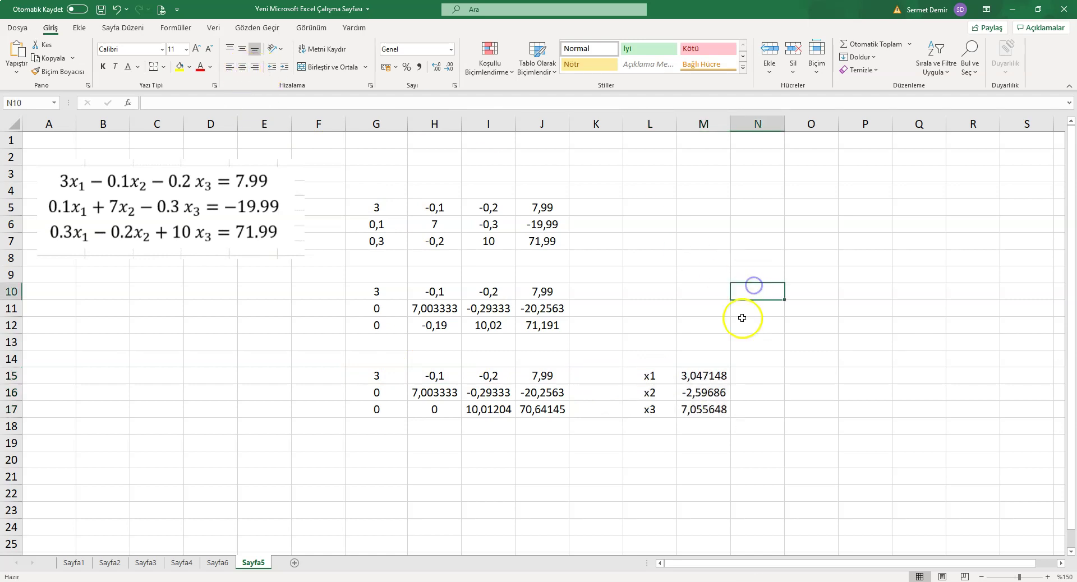
click(663, 207)
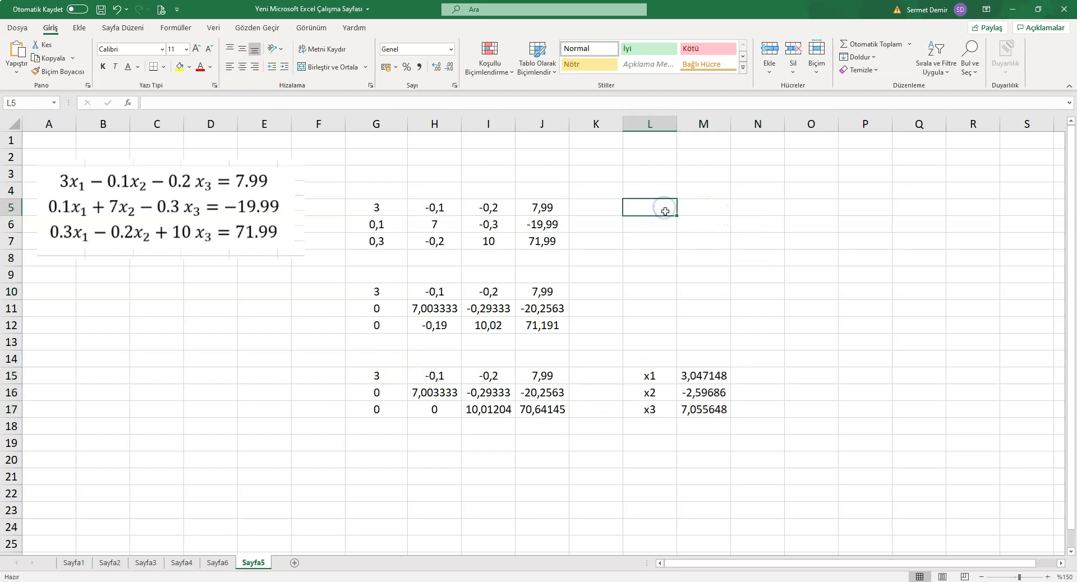
click(379, 209)
text(*)
click(693, 377)
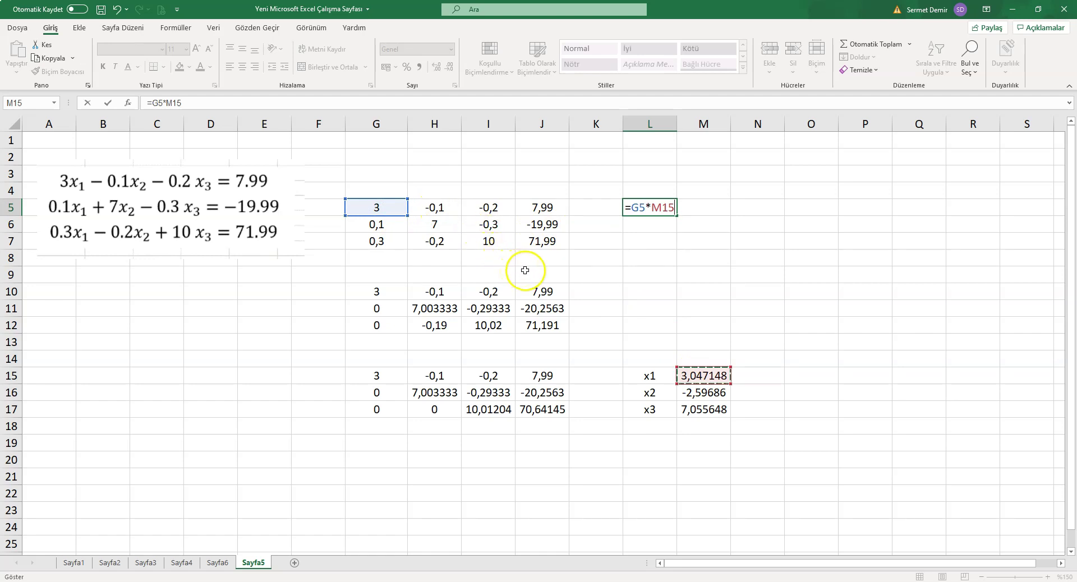
text(+)
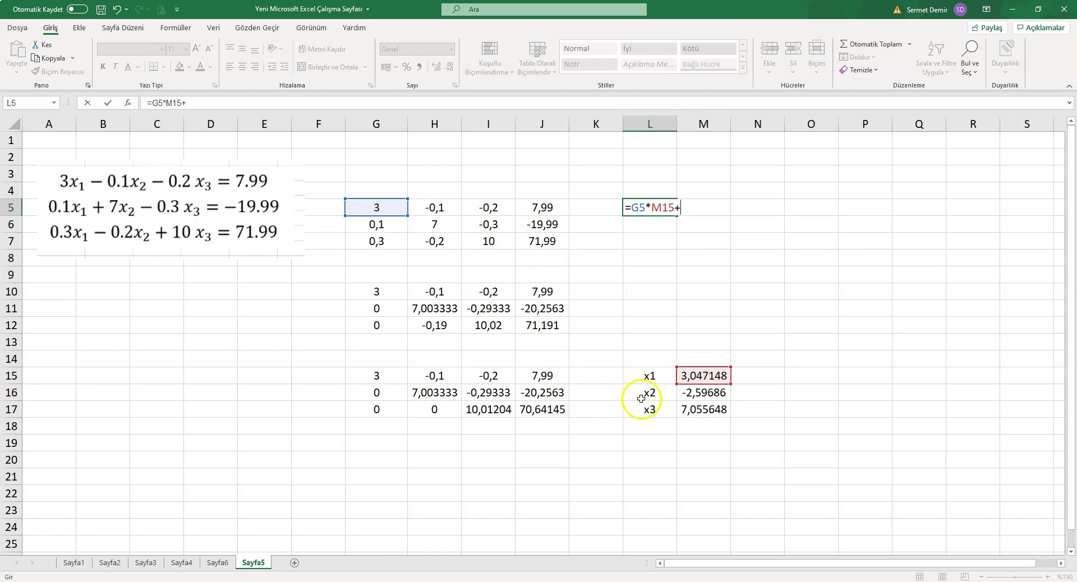
click(443, 205)
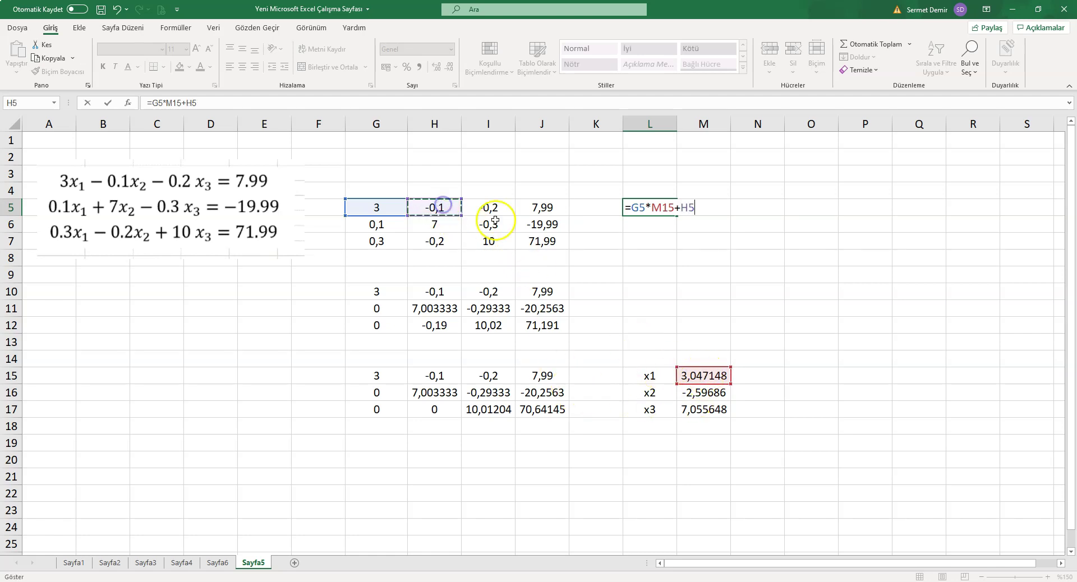
text(*)
click(691, 395)
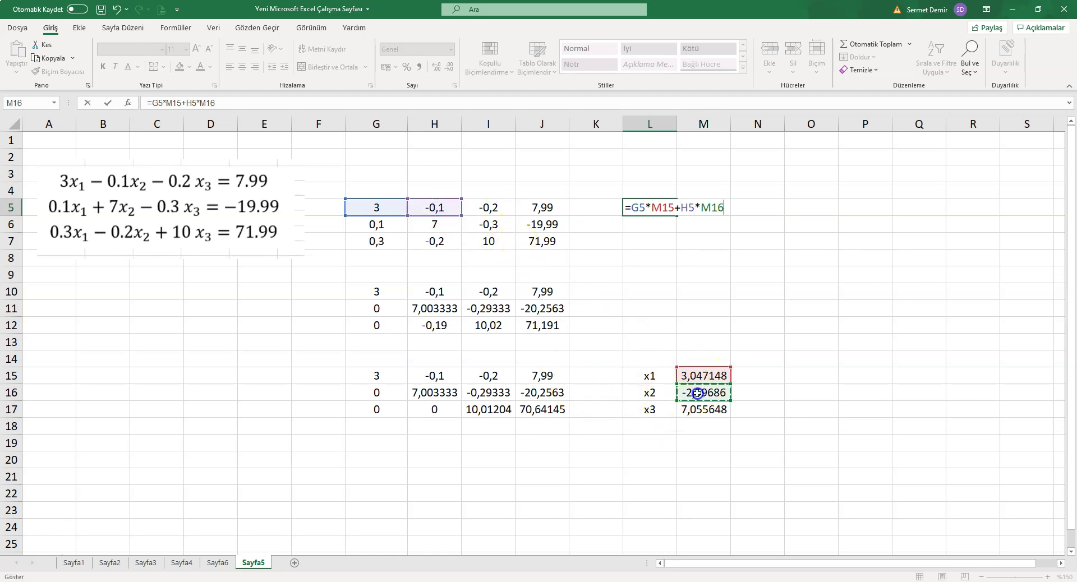
Finish the L5 formula with +I5*M17, returning 7,99, and reopen it for editing.
text(+)
click(498, 208)
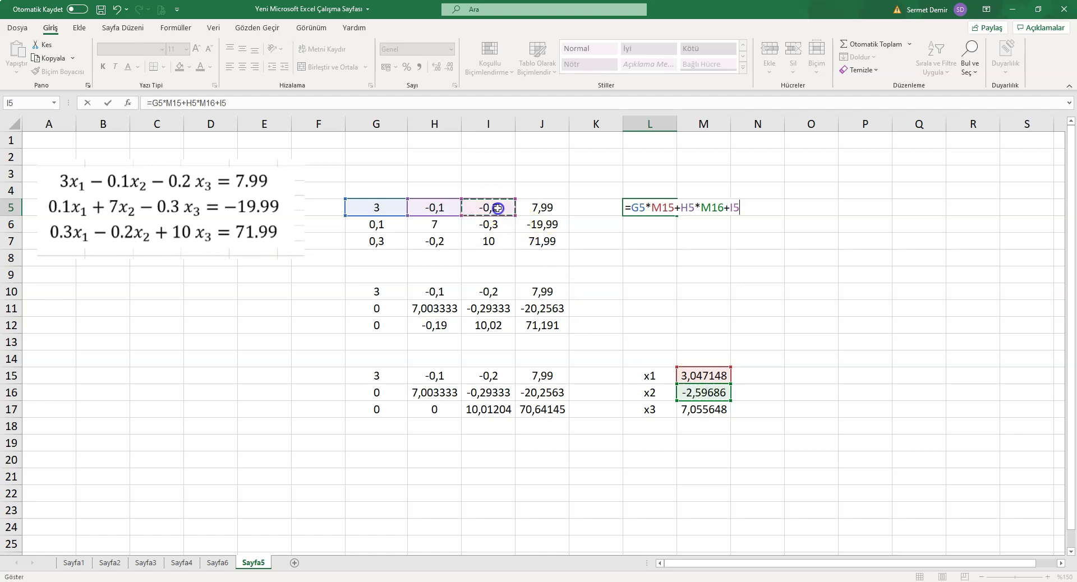
text(*)
click(701, 411)
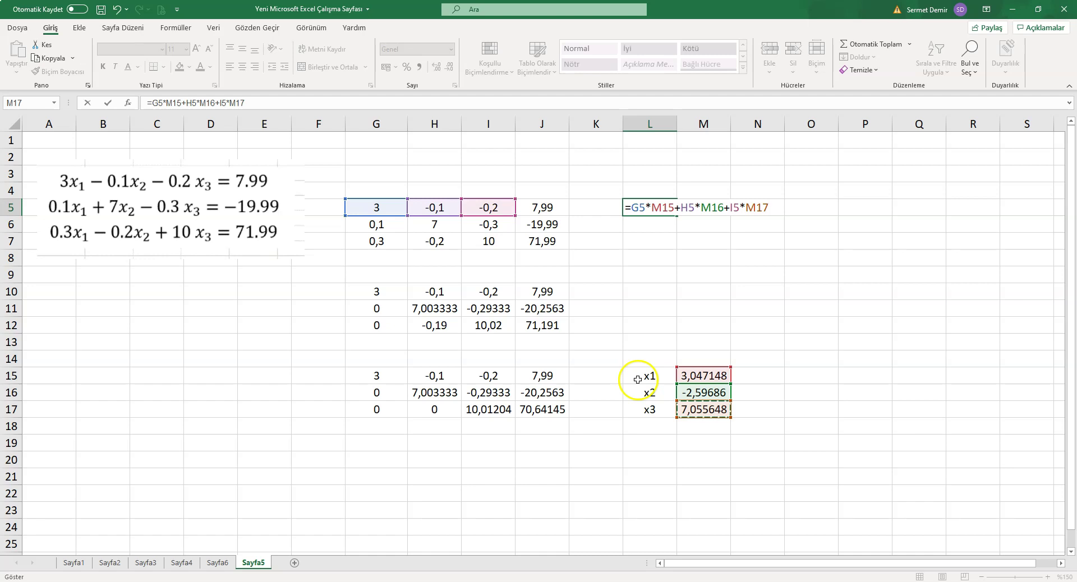
key(Return)
click(657, 209)
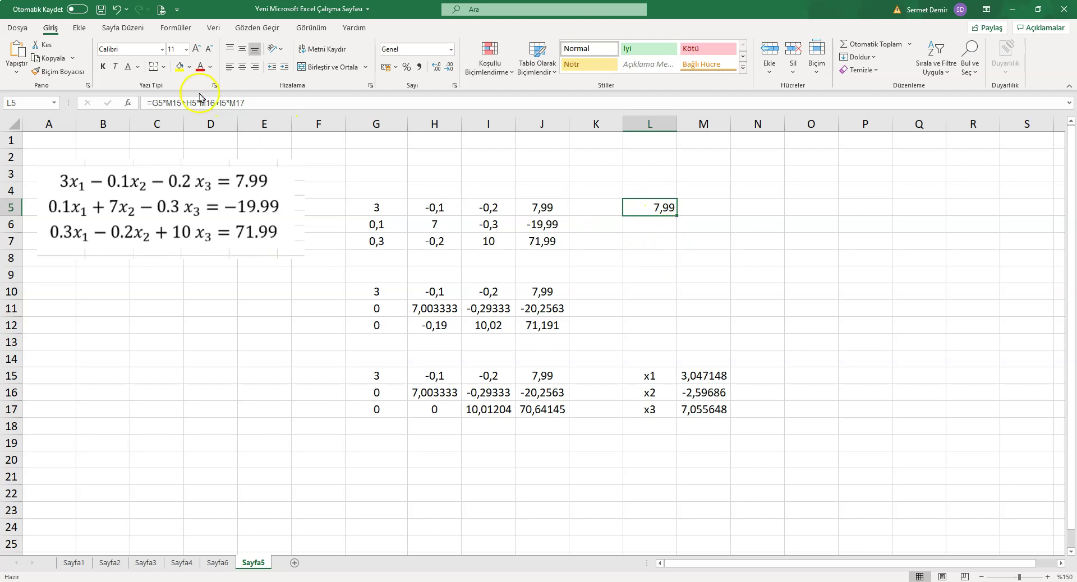
click(174, 102)
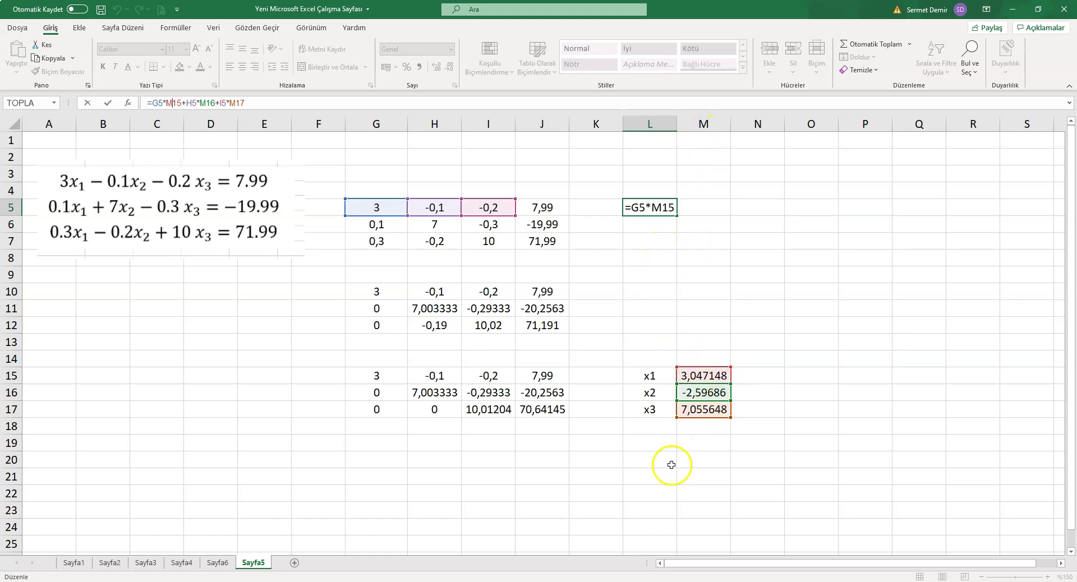
Make the M15, M16 and M17 references absolute in L5's check formula.
click(174, 106)
key(F4)
click(215, 103)
key(F4)
click(250, 102)
key(F4)
key(Return)
Fill the check formula down to L7 and verify L6 and L7 give -19,99 and 71,99.
click(629, 207)
drag(678, 222, 672, 263)
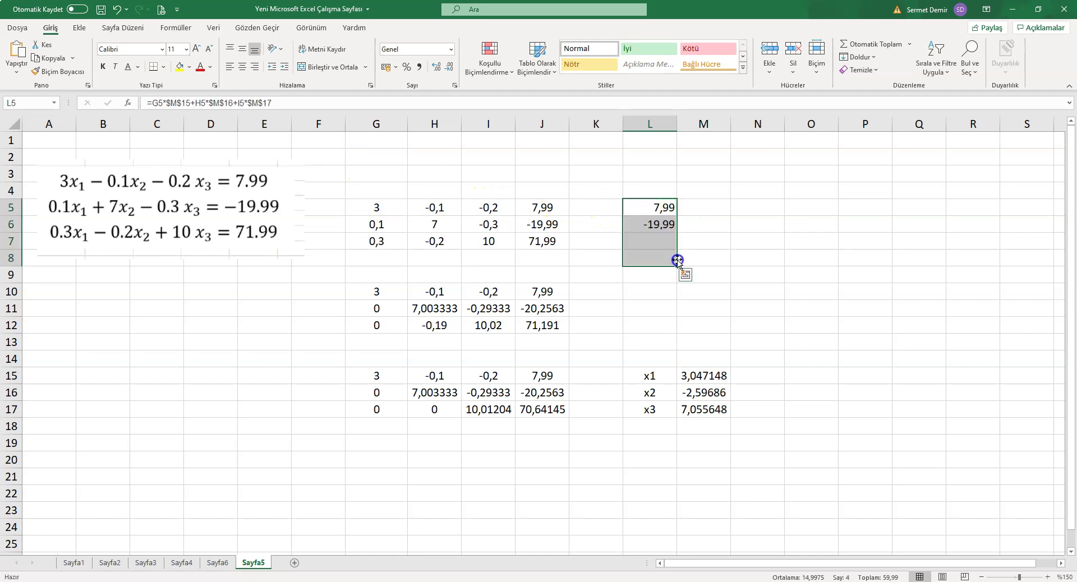
click(671, 263)
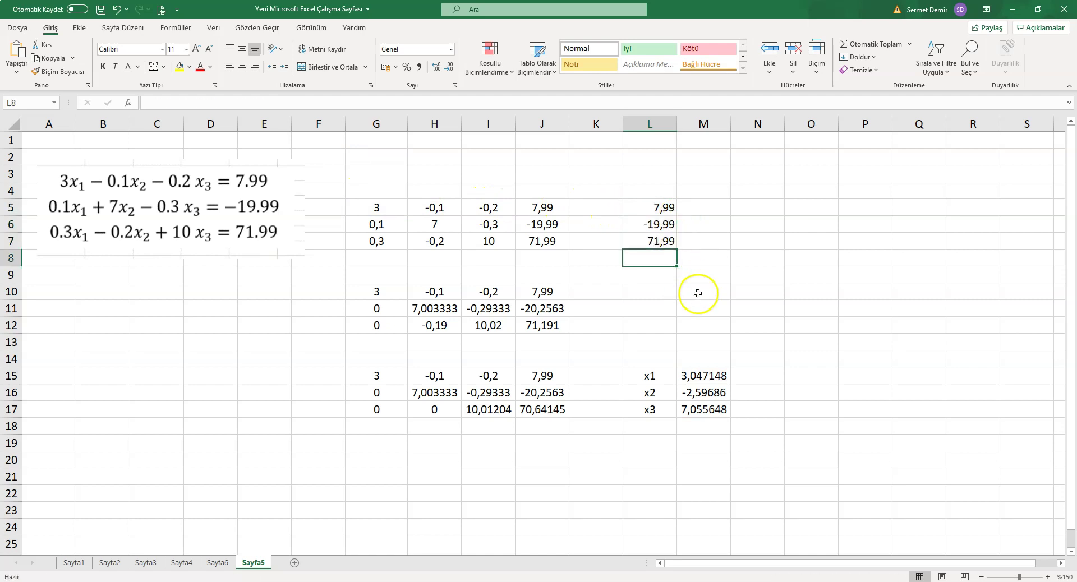
click(717, 275)
click(661, 223)
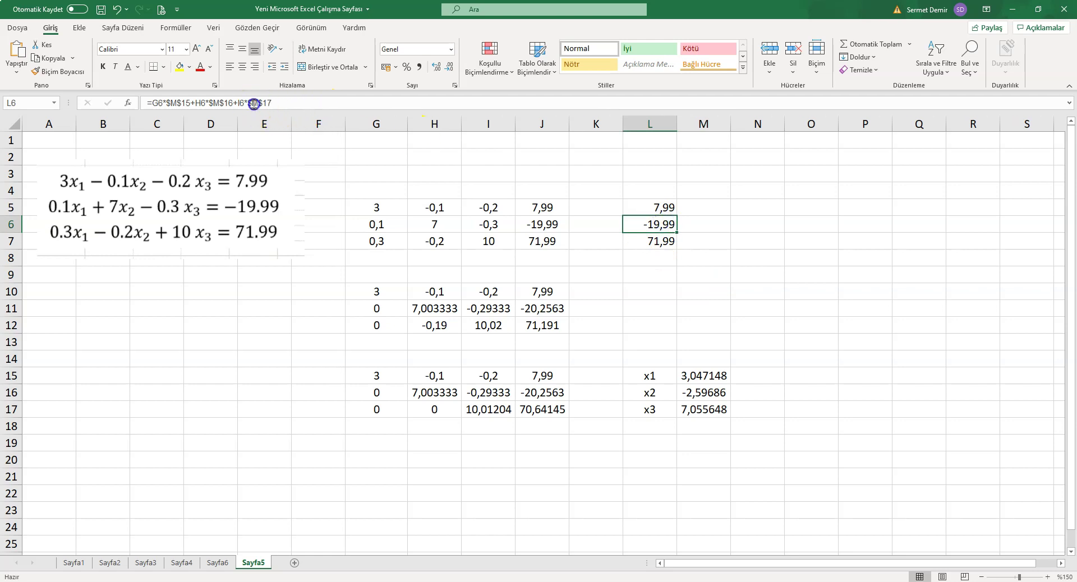
click(253, 103)
click(657, 242)
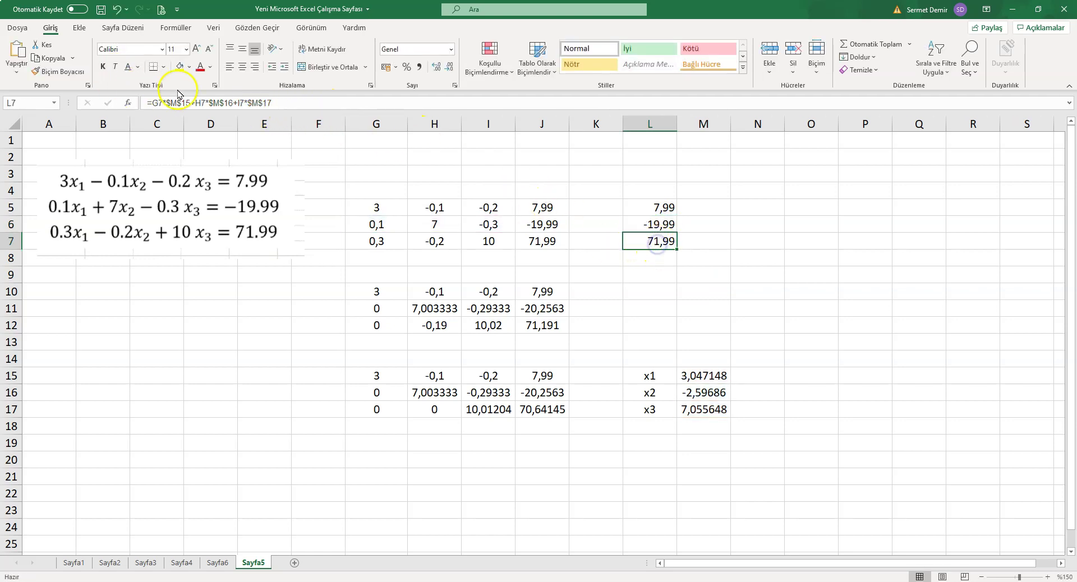
click(190, 103)
click(784, 255)
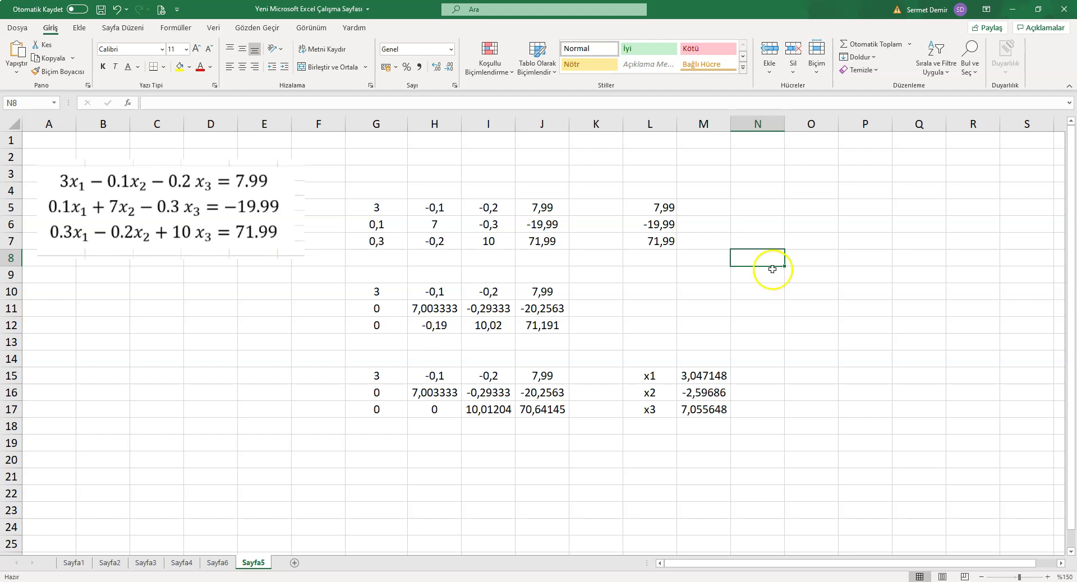
Enter 20 in J6 as the second equation's new right-hand side.
click(542, 224)
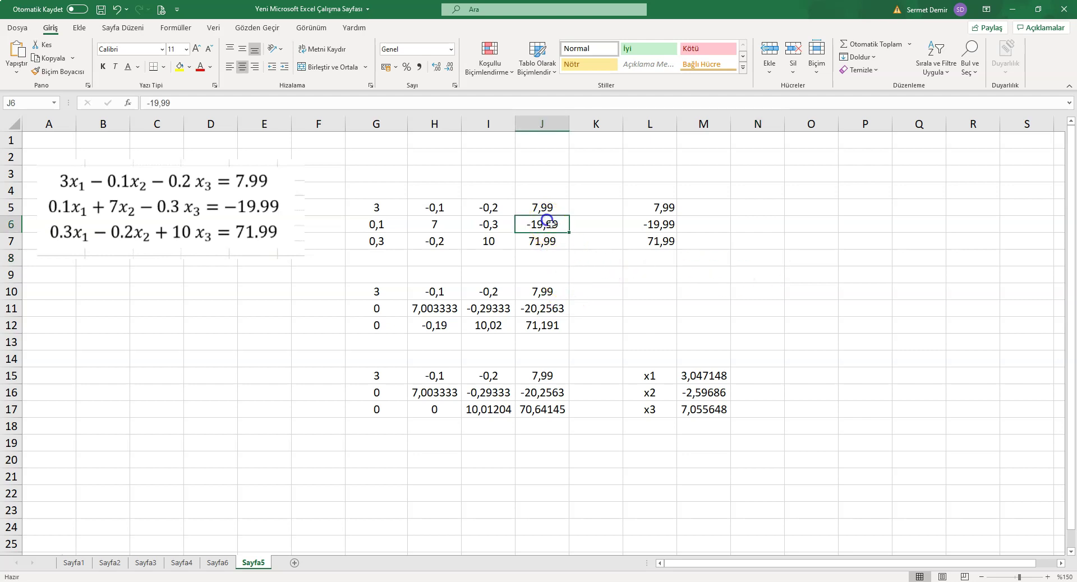
text(20)
key(Return)
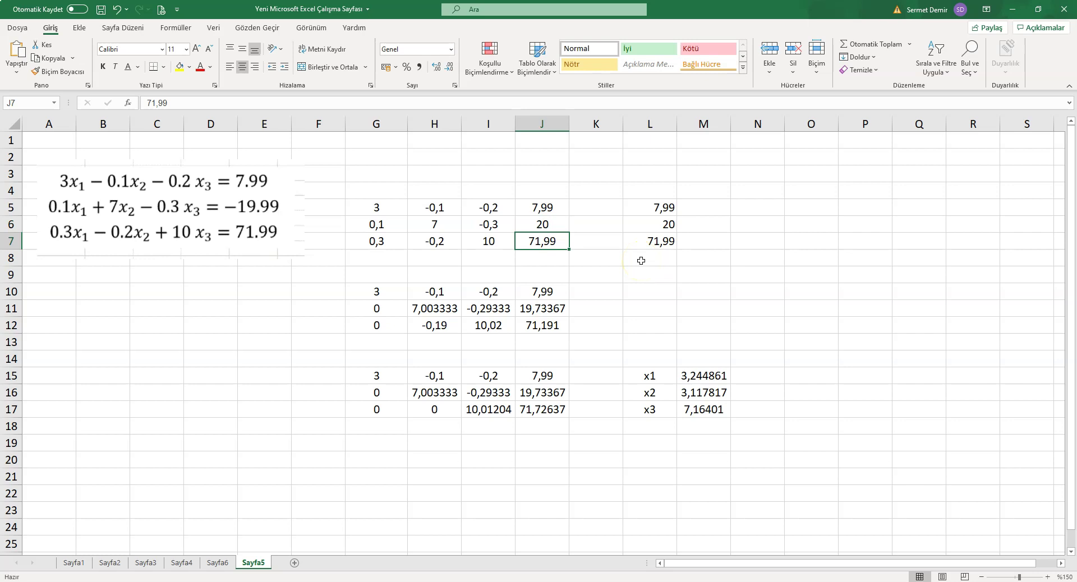